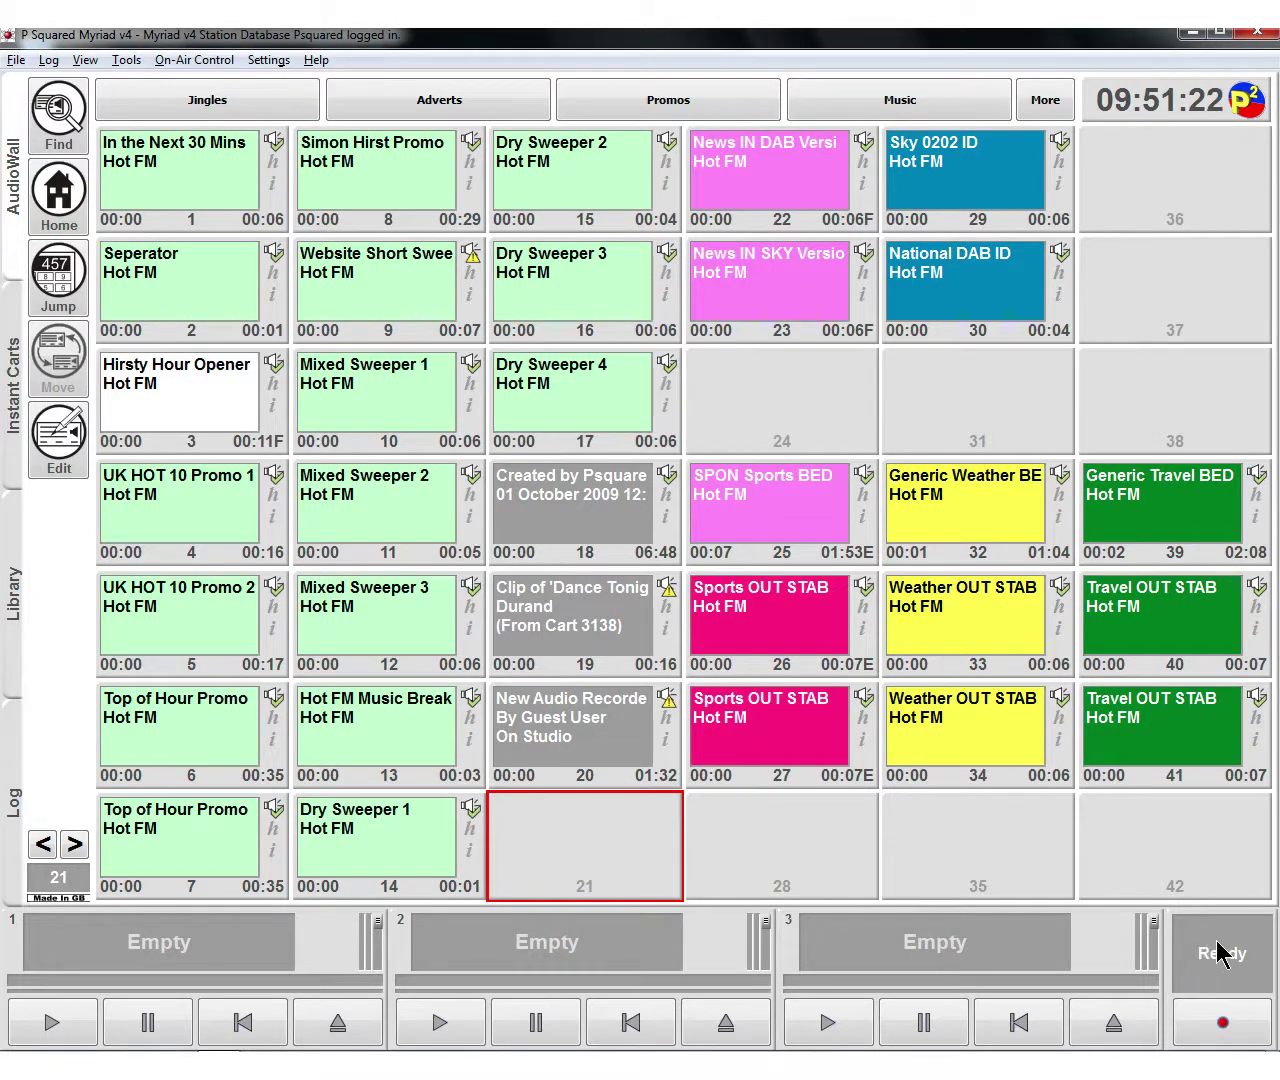
Record 28 seconds of audio into cart 21, stop, and keep the recording.
click(1224, 1024)
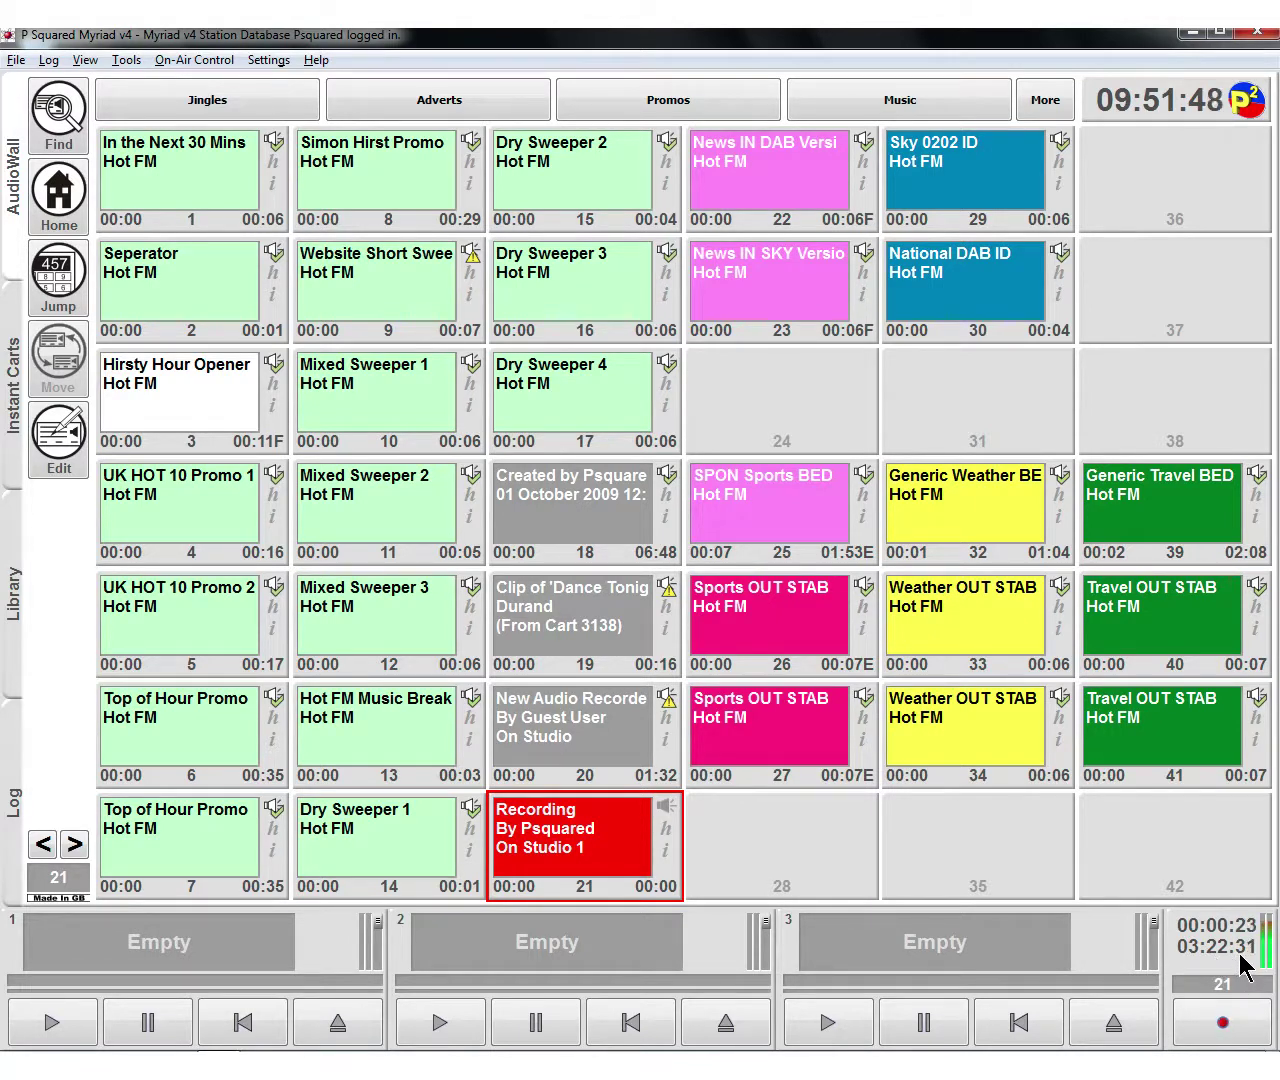
click(1226, 1034)
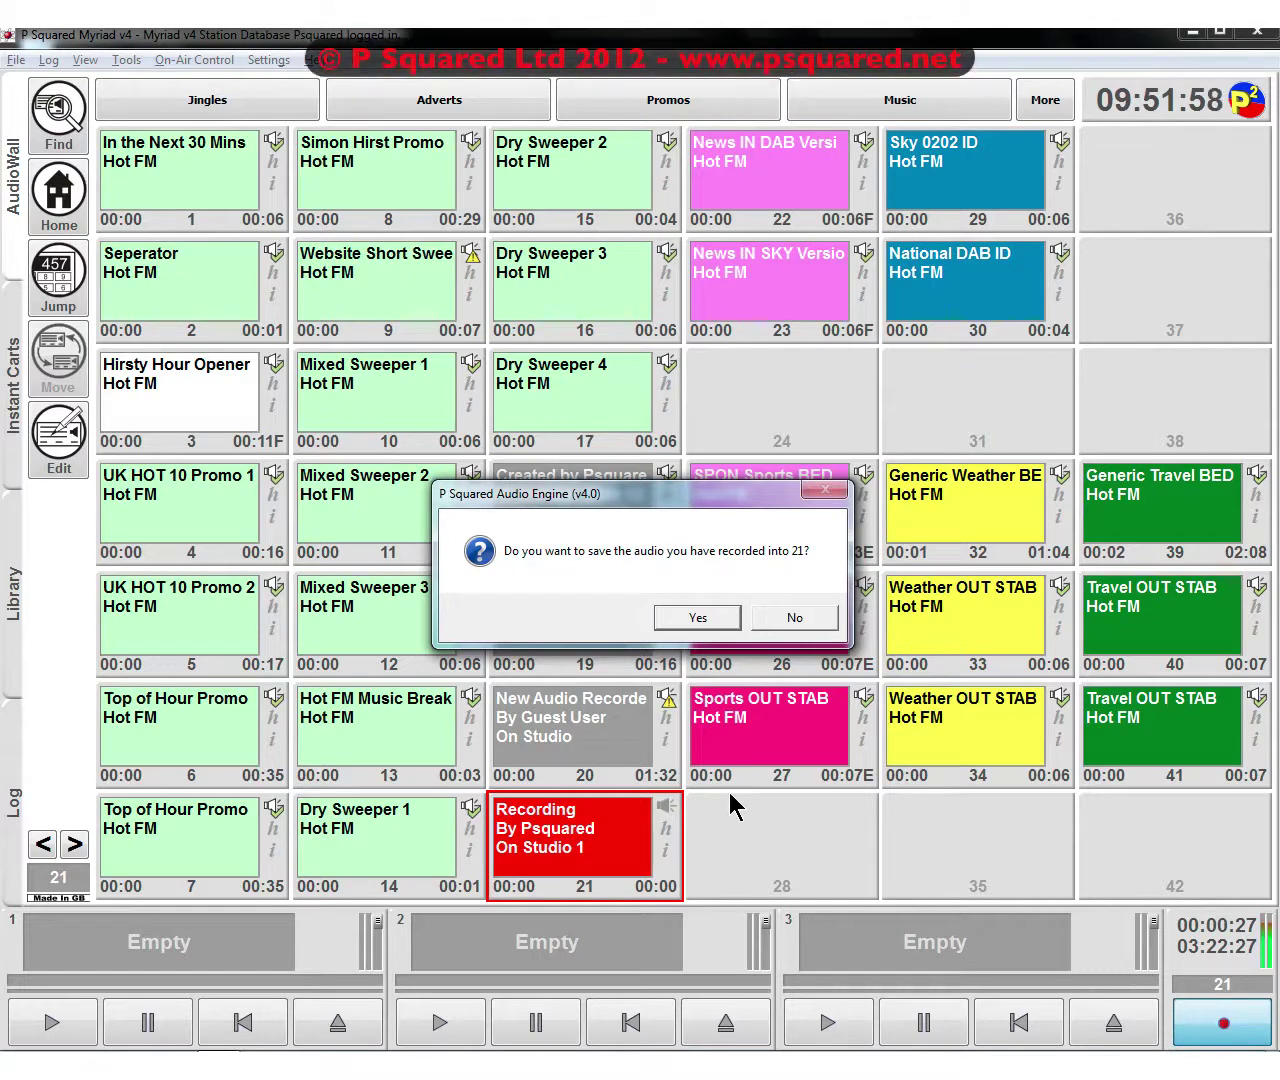
click(697, 618)
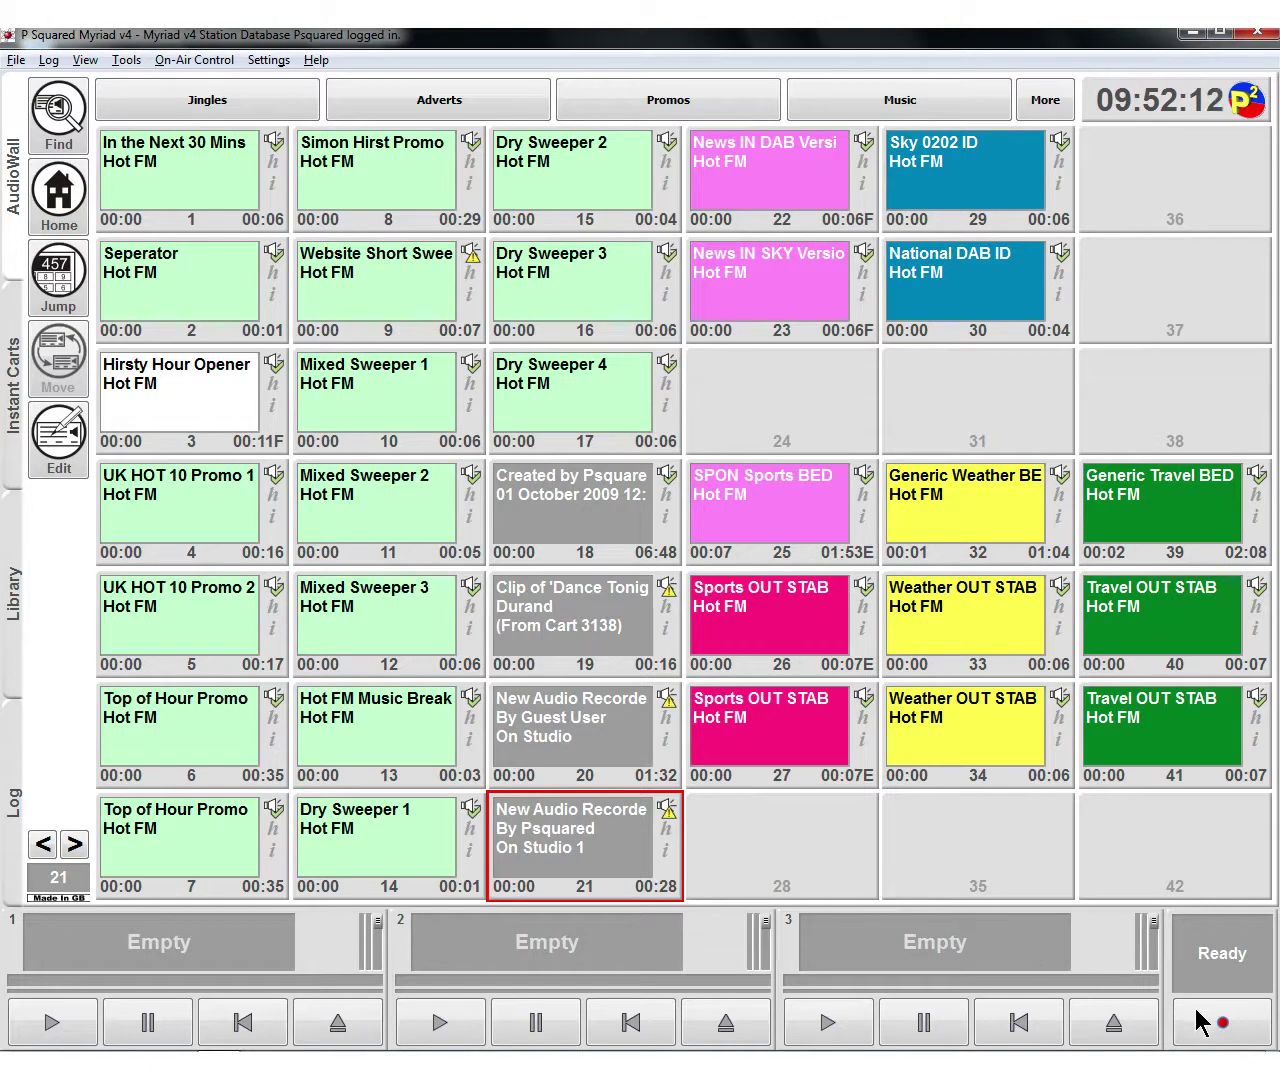
click(942, 424)
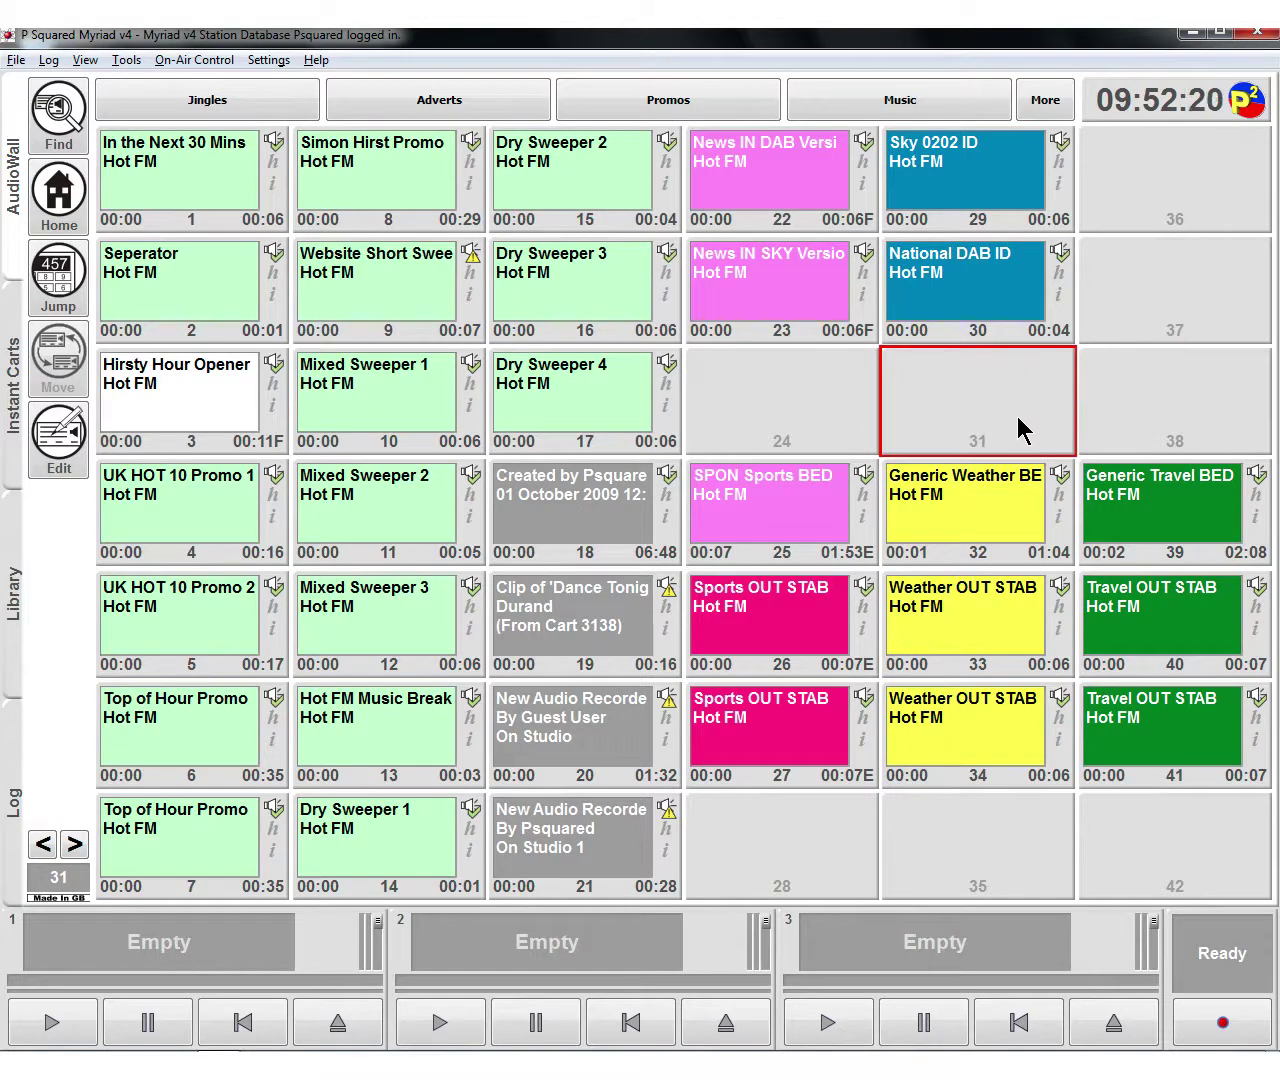
right_click(958, 412)
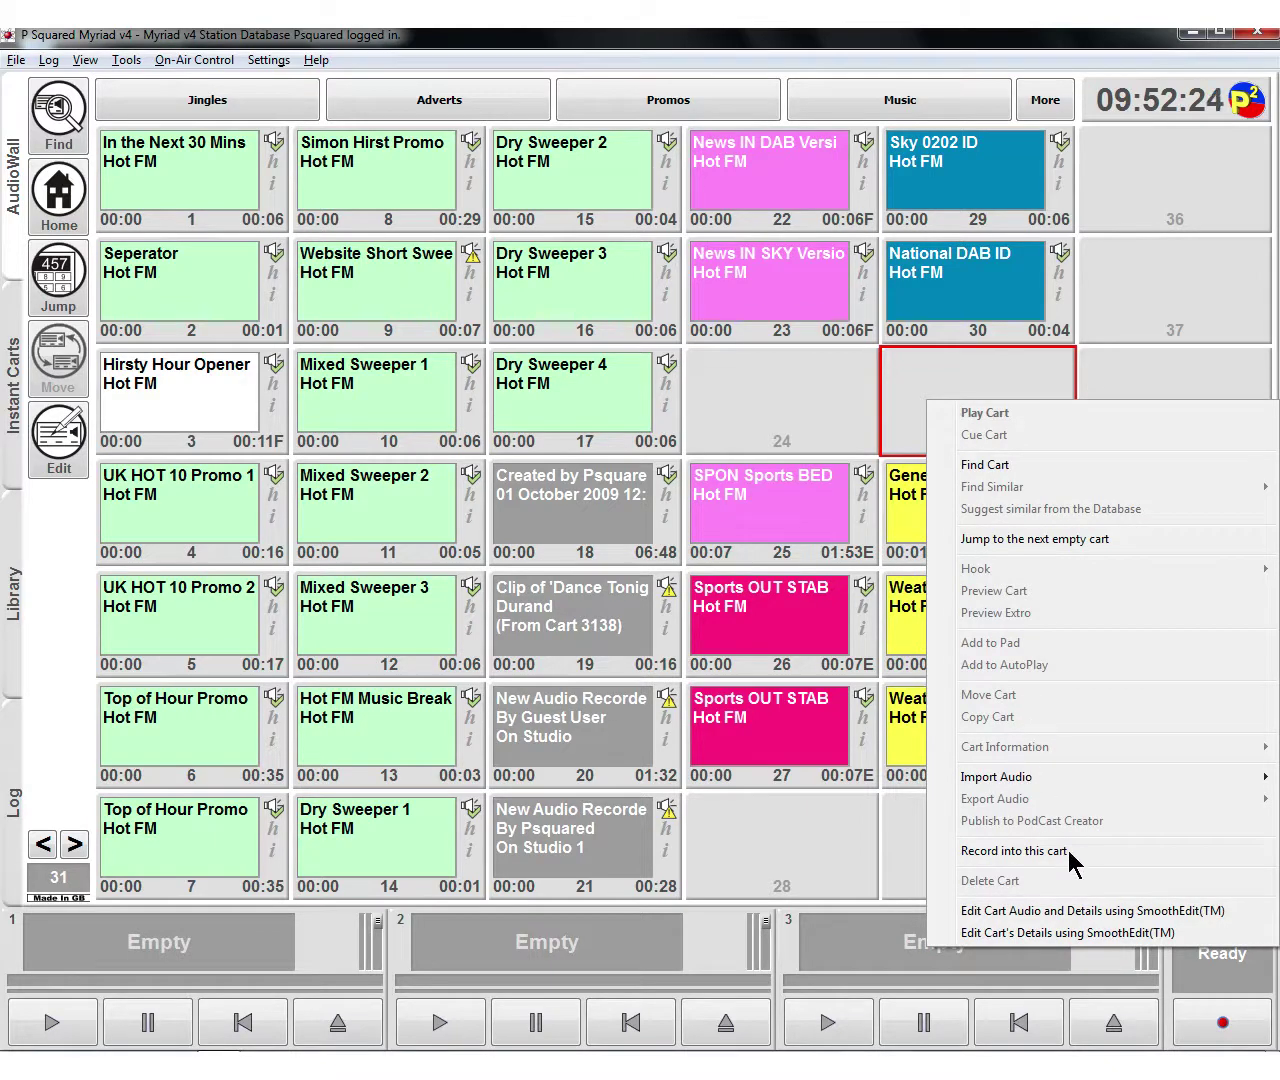
click(1104, 862)
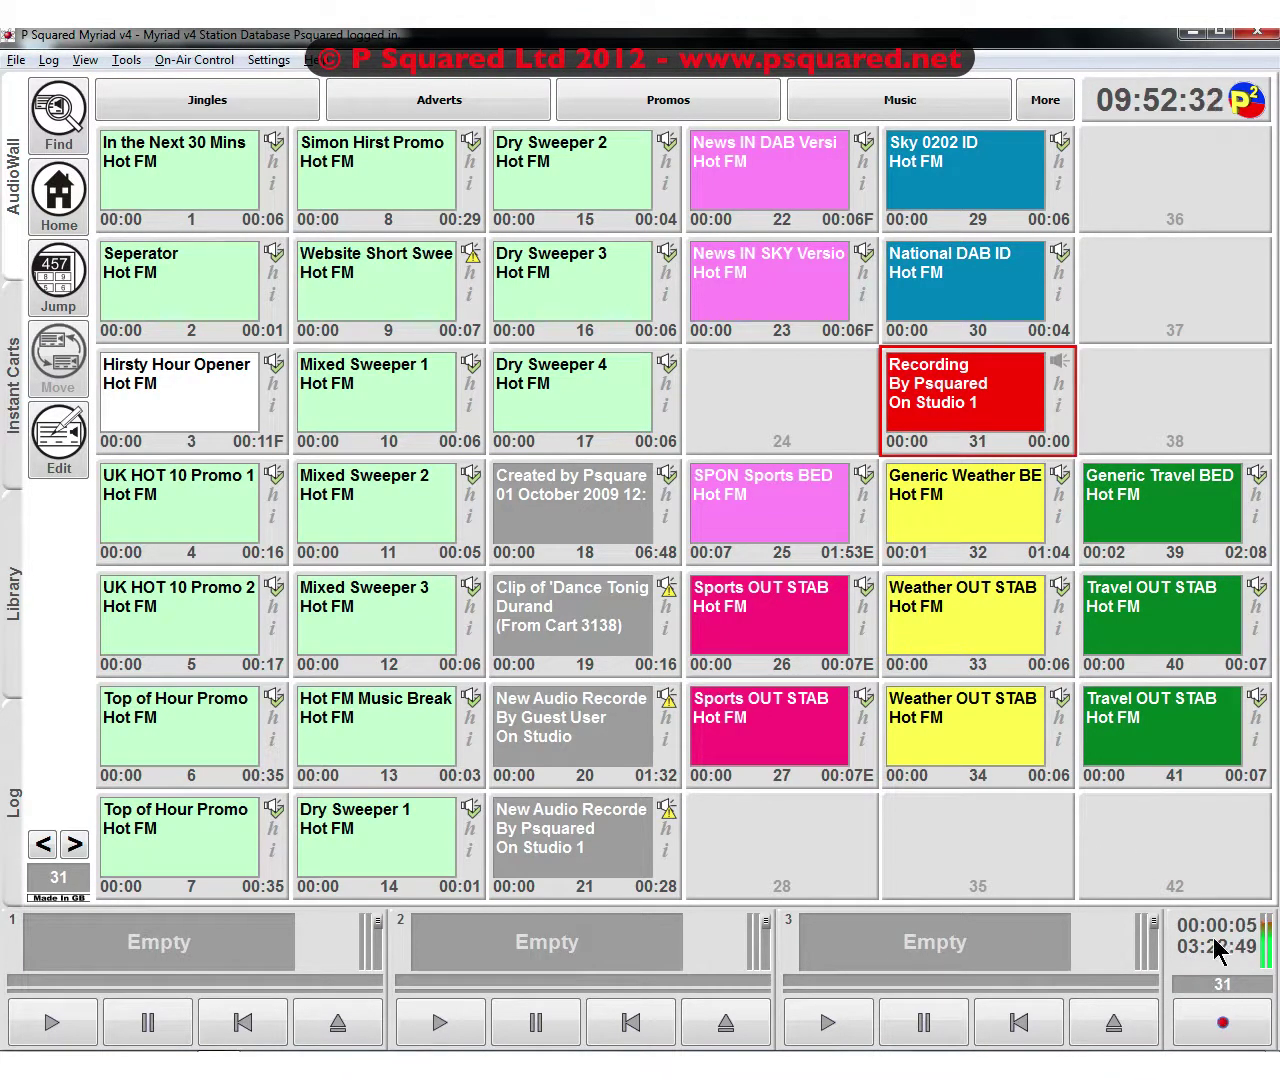
click(1222, 1028)
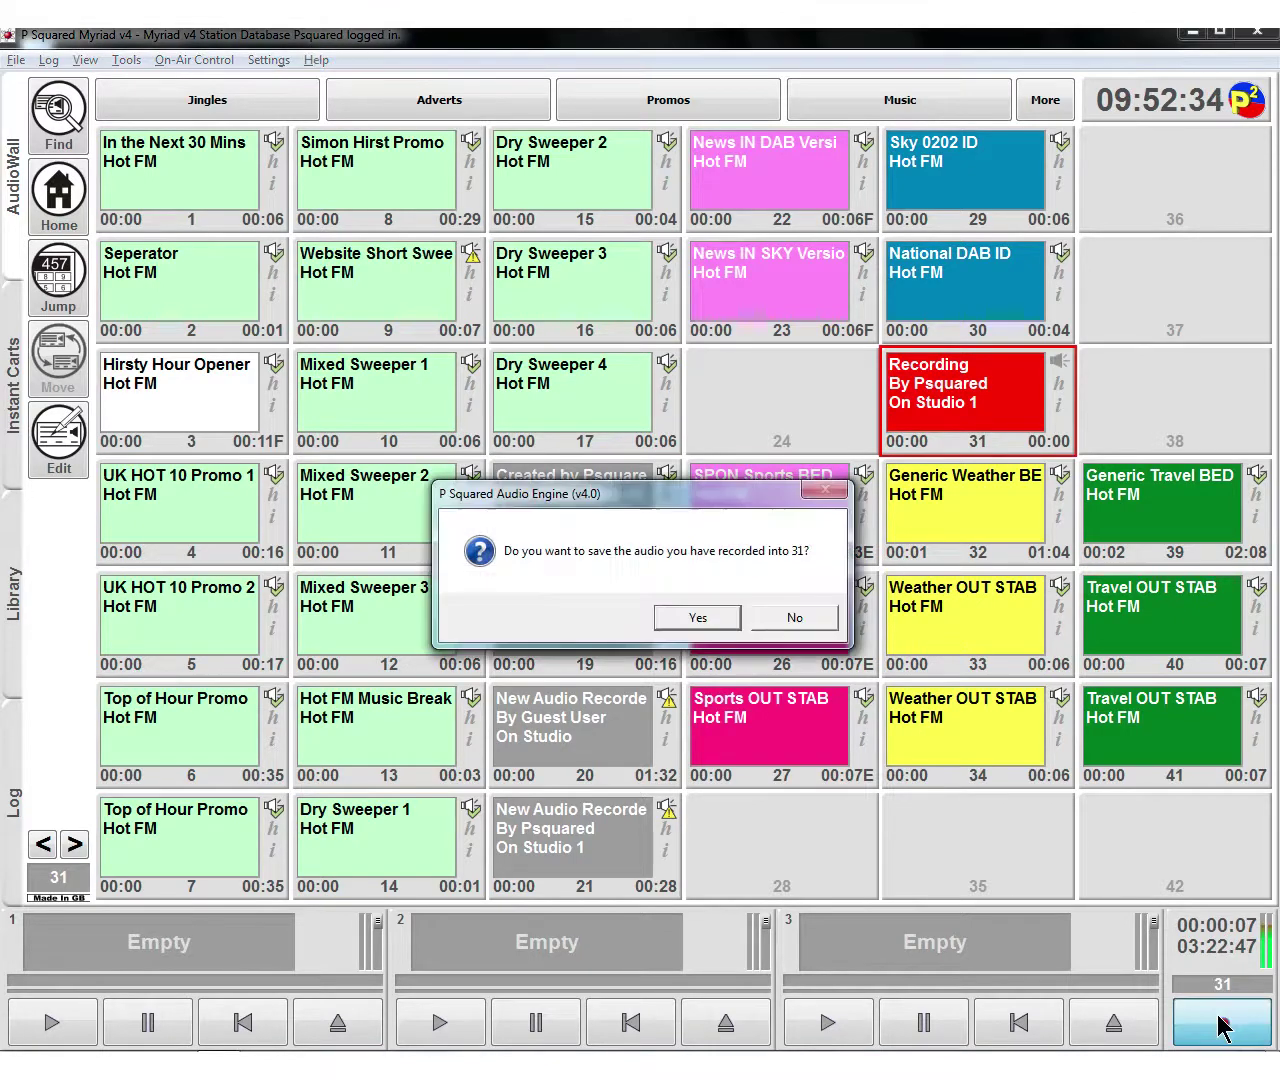
click(774, 618)
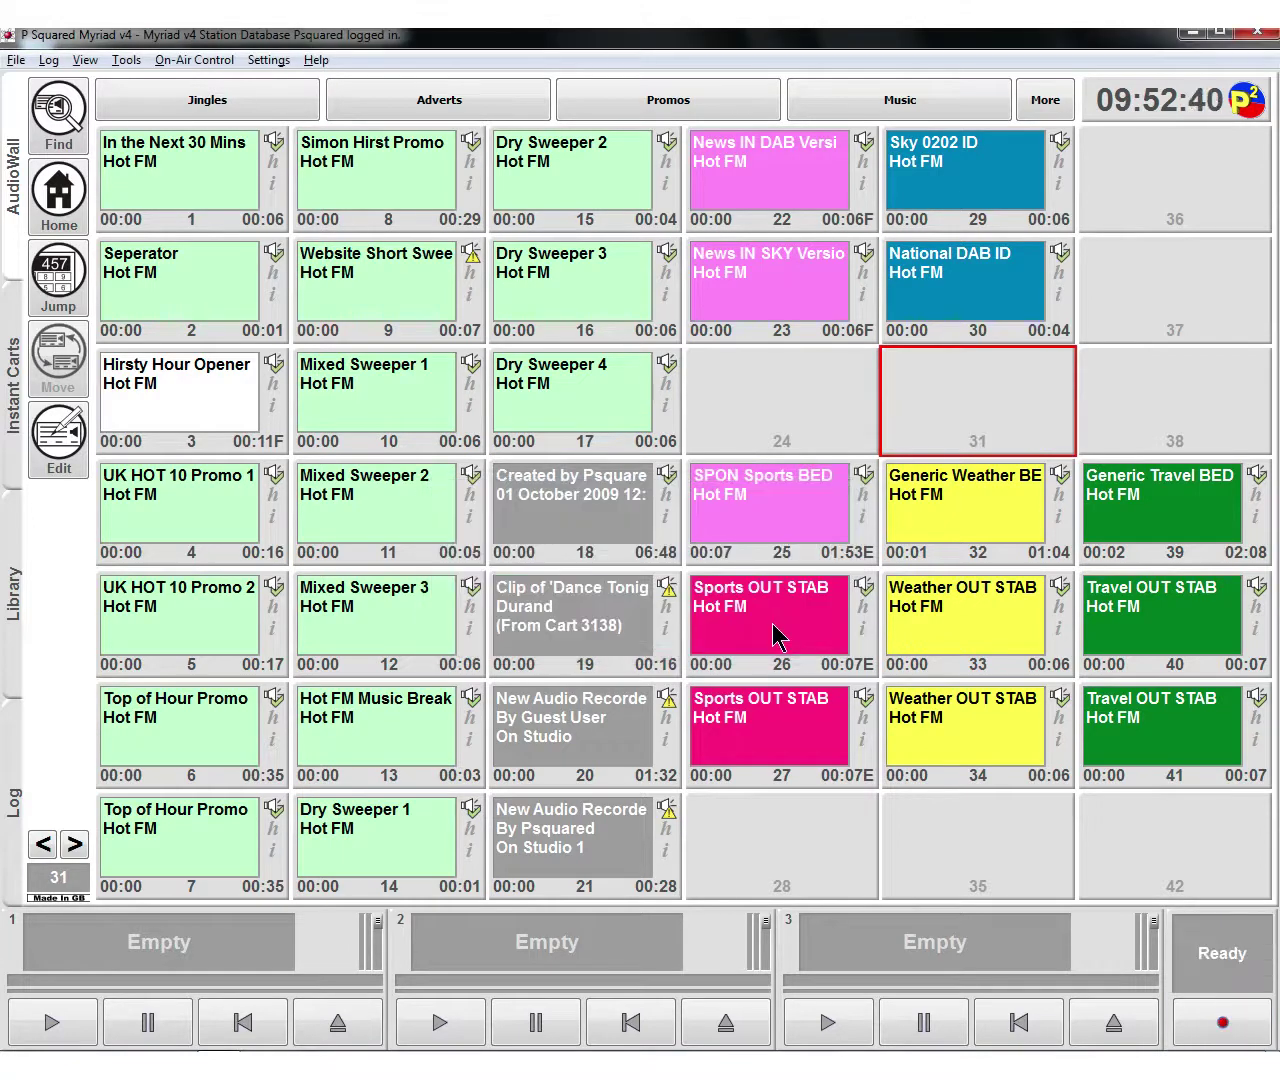
right_click(919, 402)
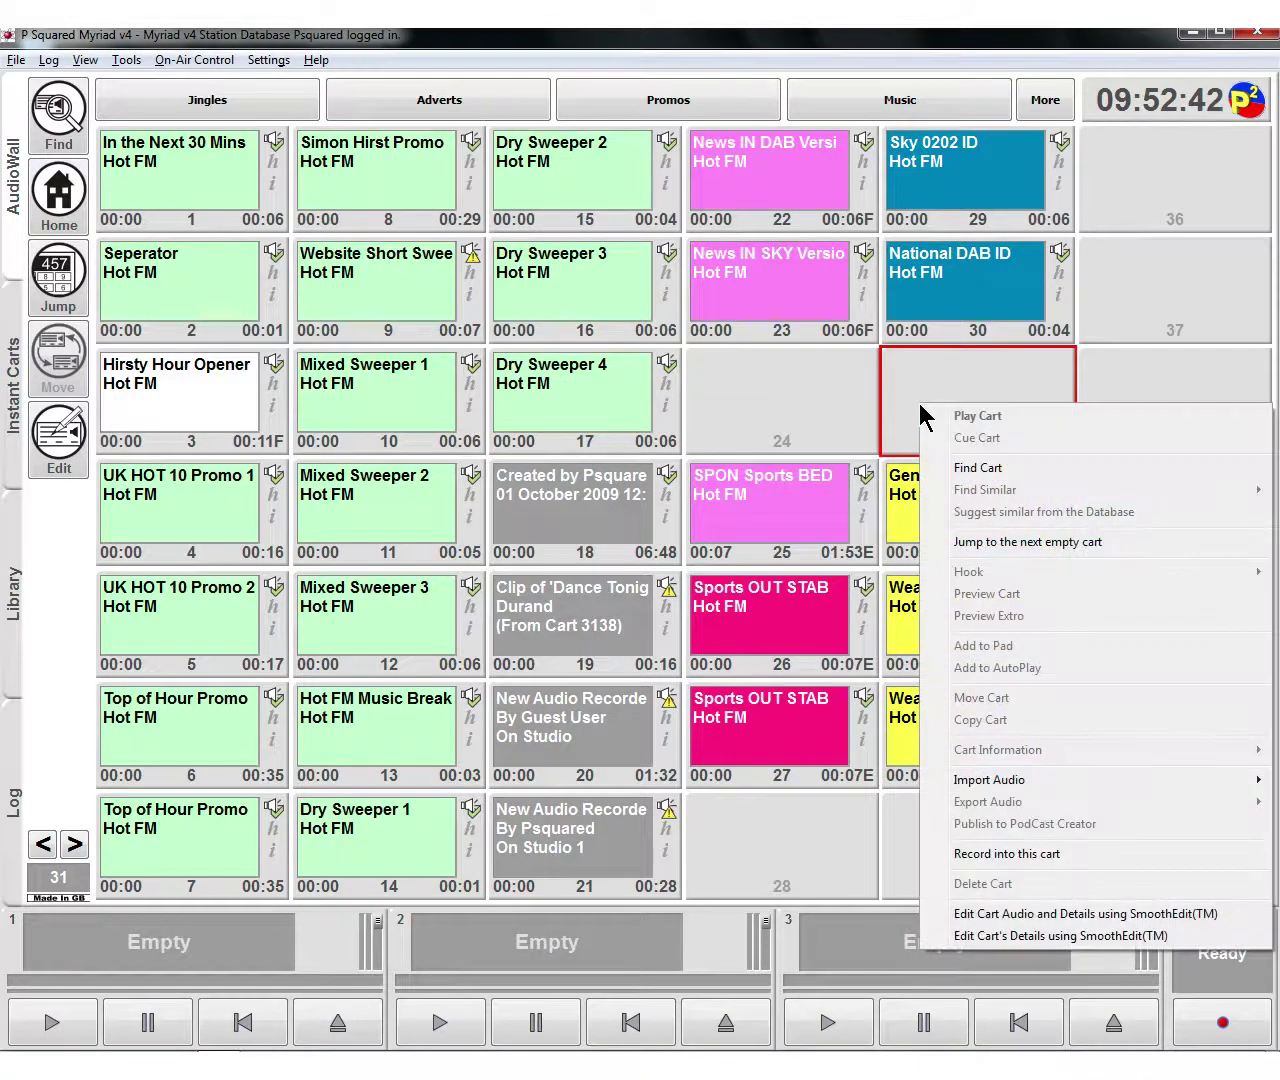
click(908, 416)
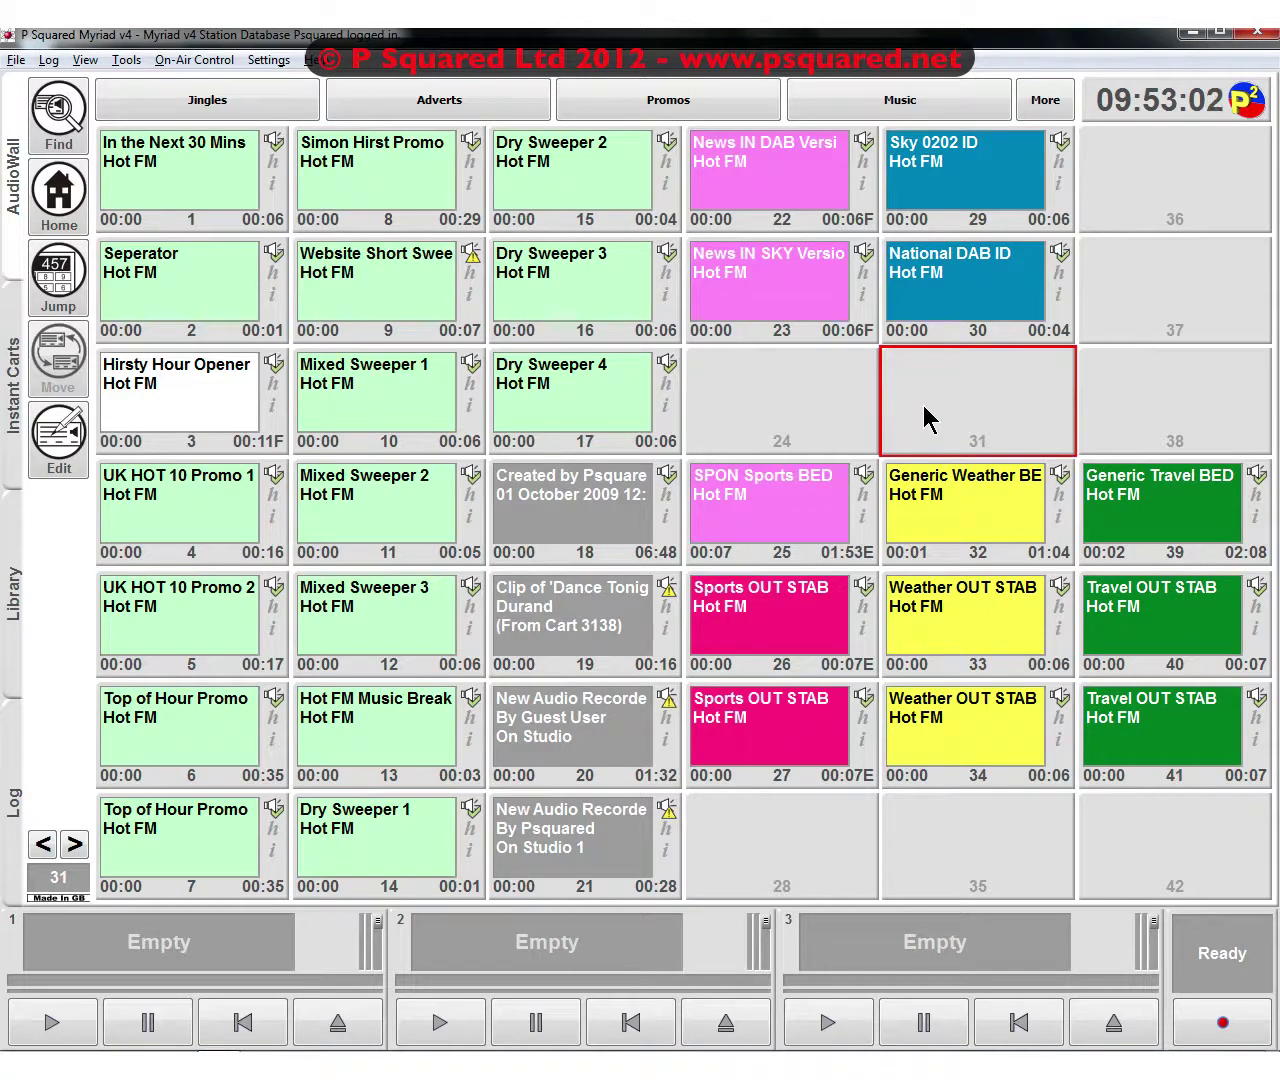
Open the stock music folder from the desktop and size all columns to show full file names.
click(1187, 33)
double_click(35, 478)
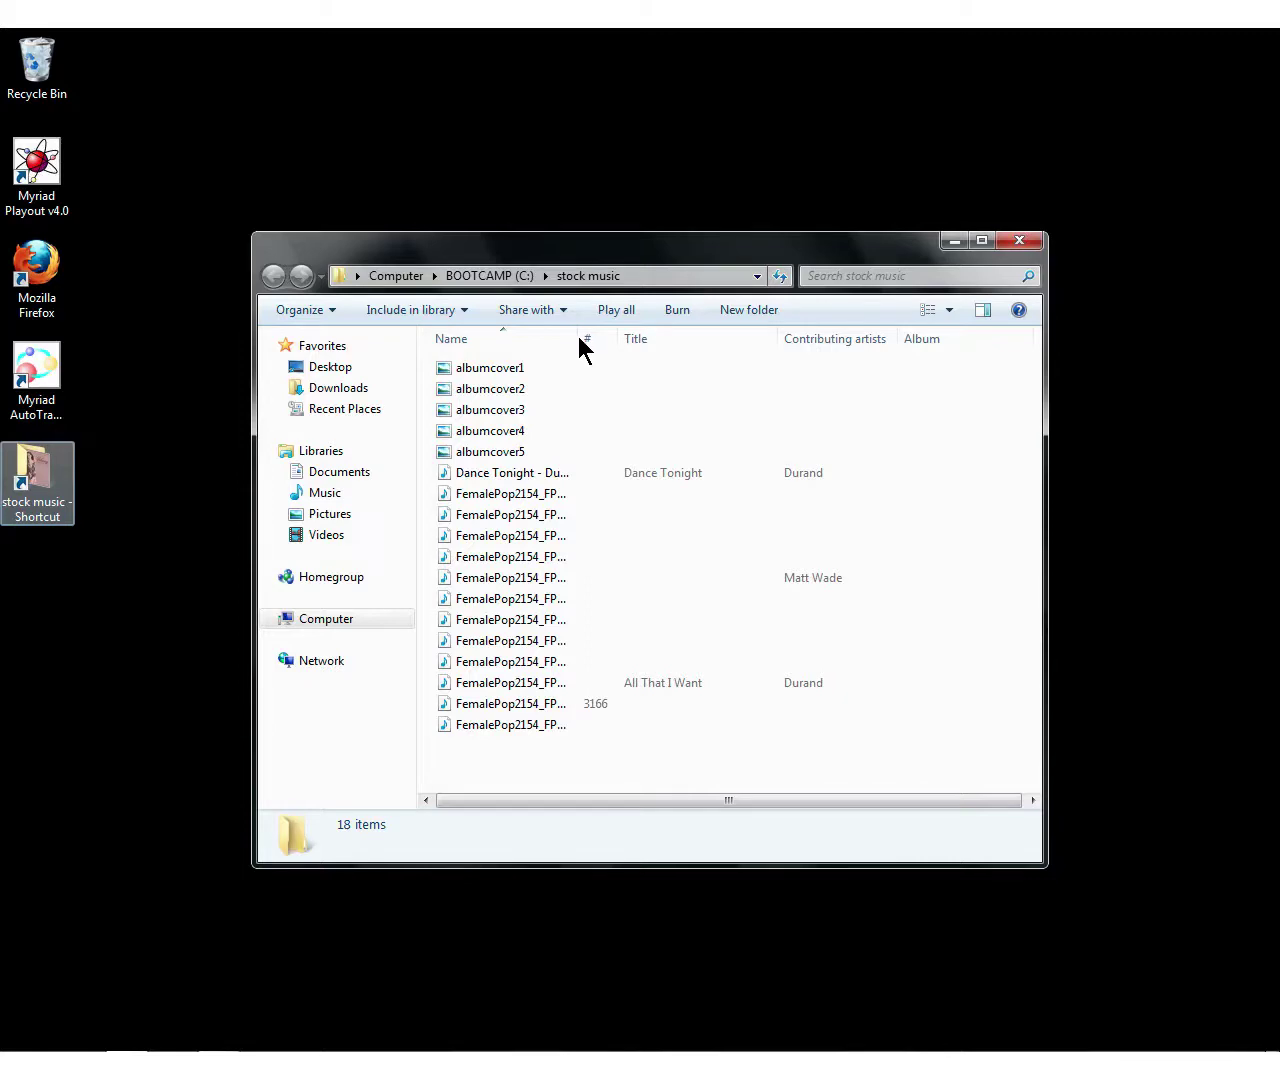
click(556, 333)
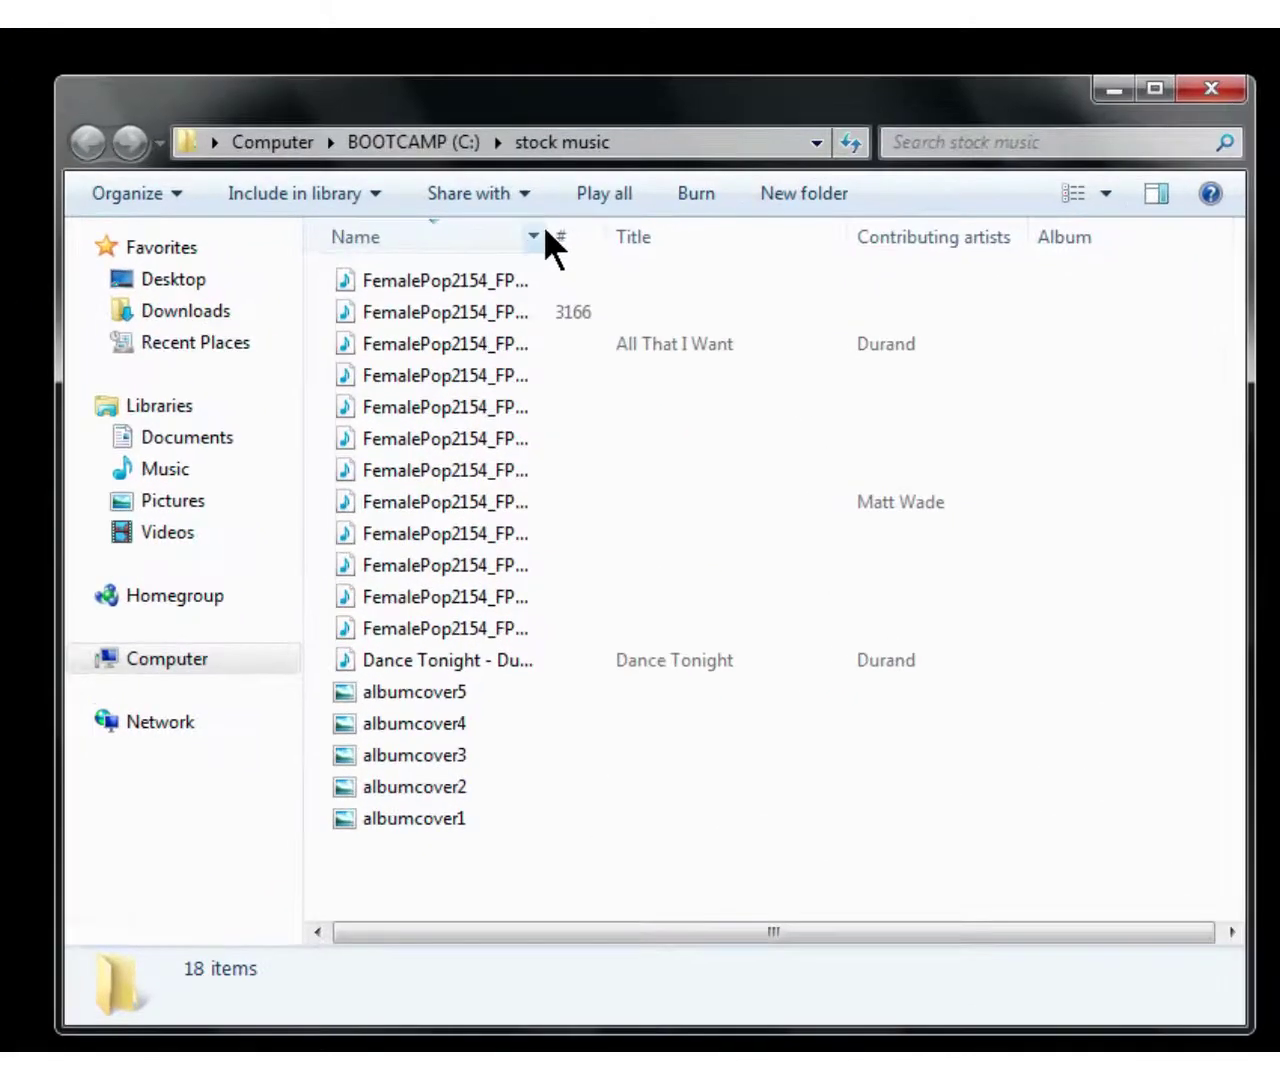
drag(553, 334, 590, 334)
drag(565, 229, 535, 229)
click(420, 281)
click(407, 238)
right_click(407, 239)
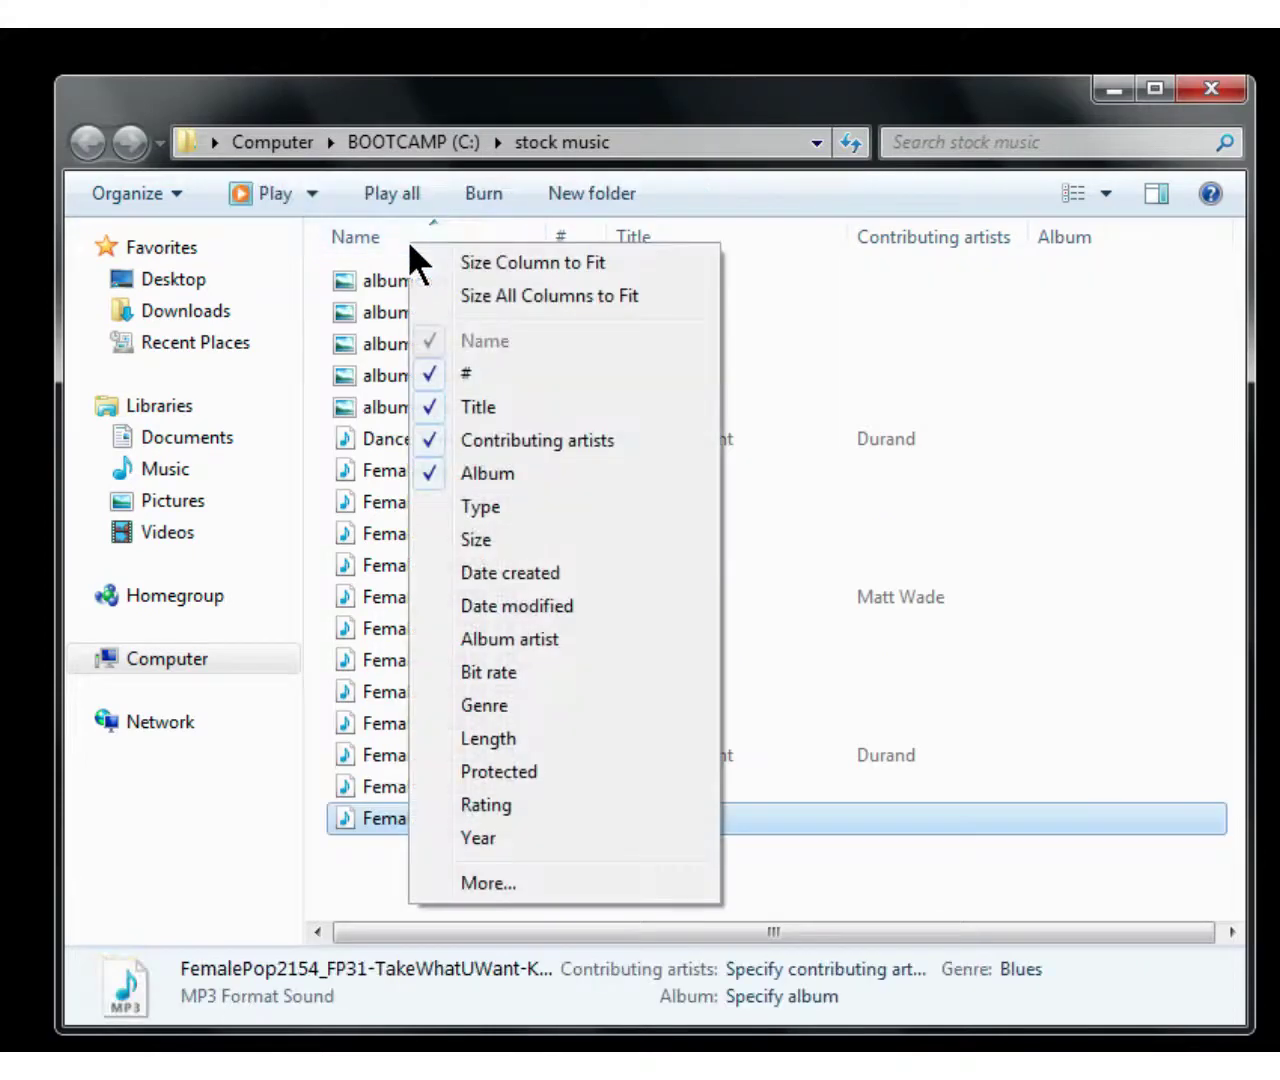
click(490, 295)
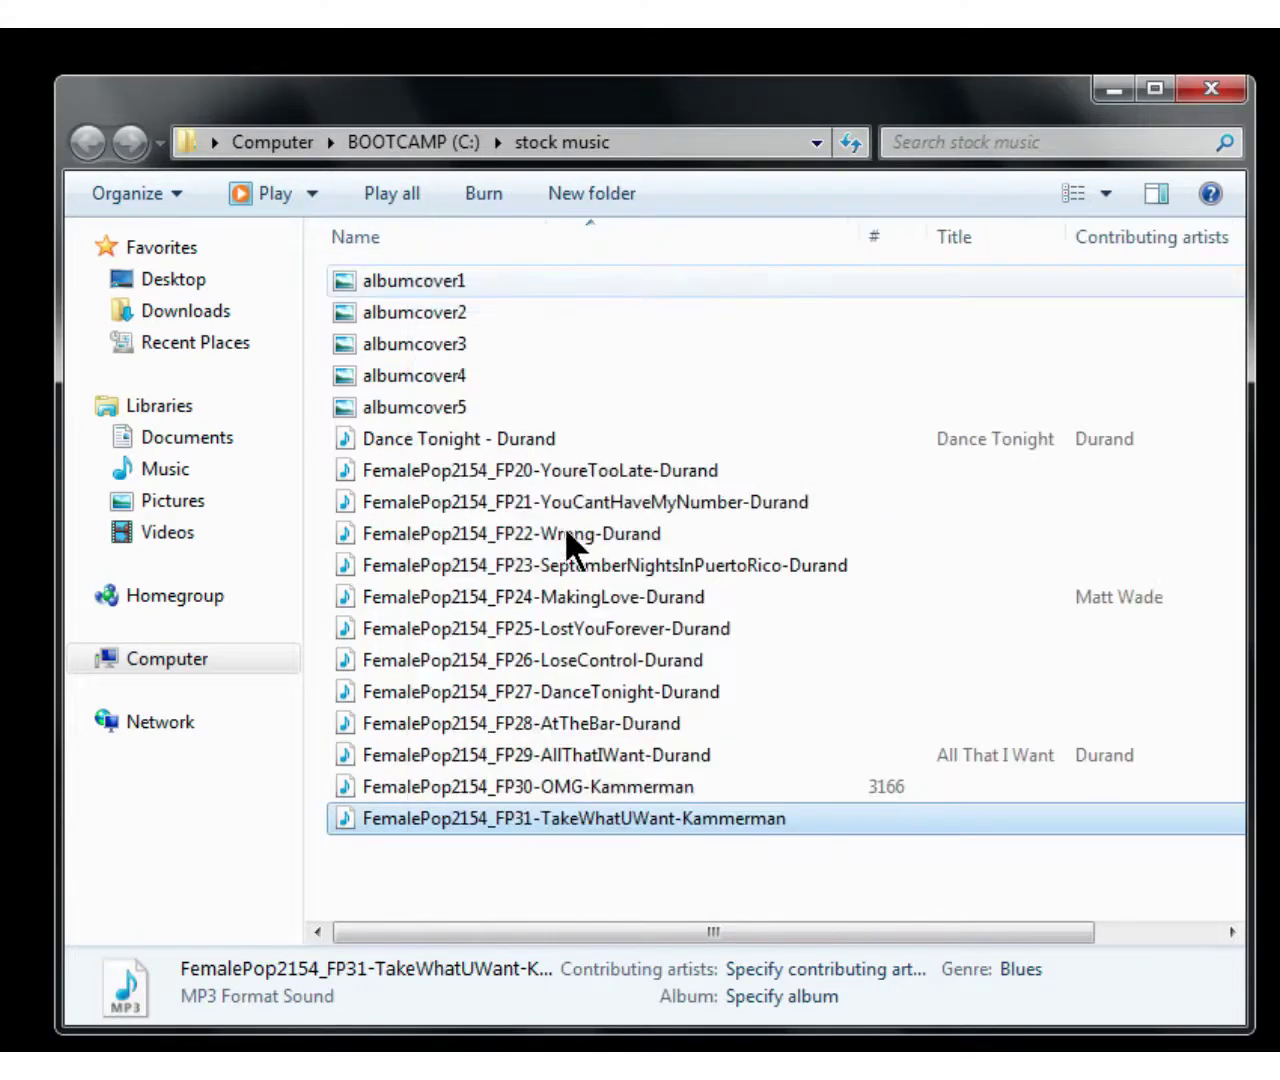
Drag the FemalePop2154_FP29-AllThatIWant-Durand MP3 onto Myriad's audio wall.
click(555, 470)
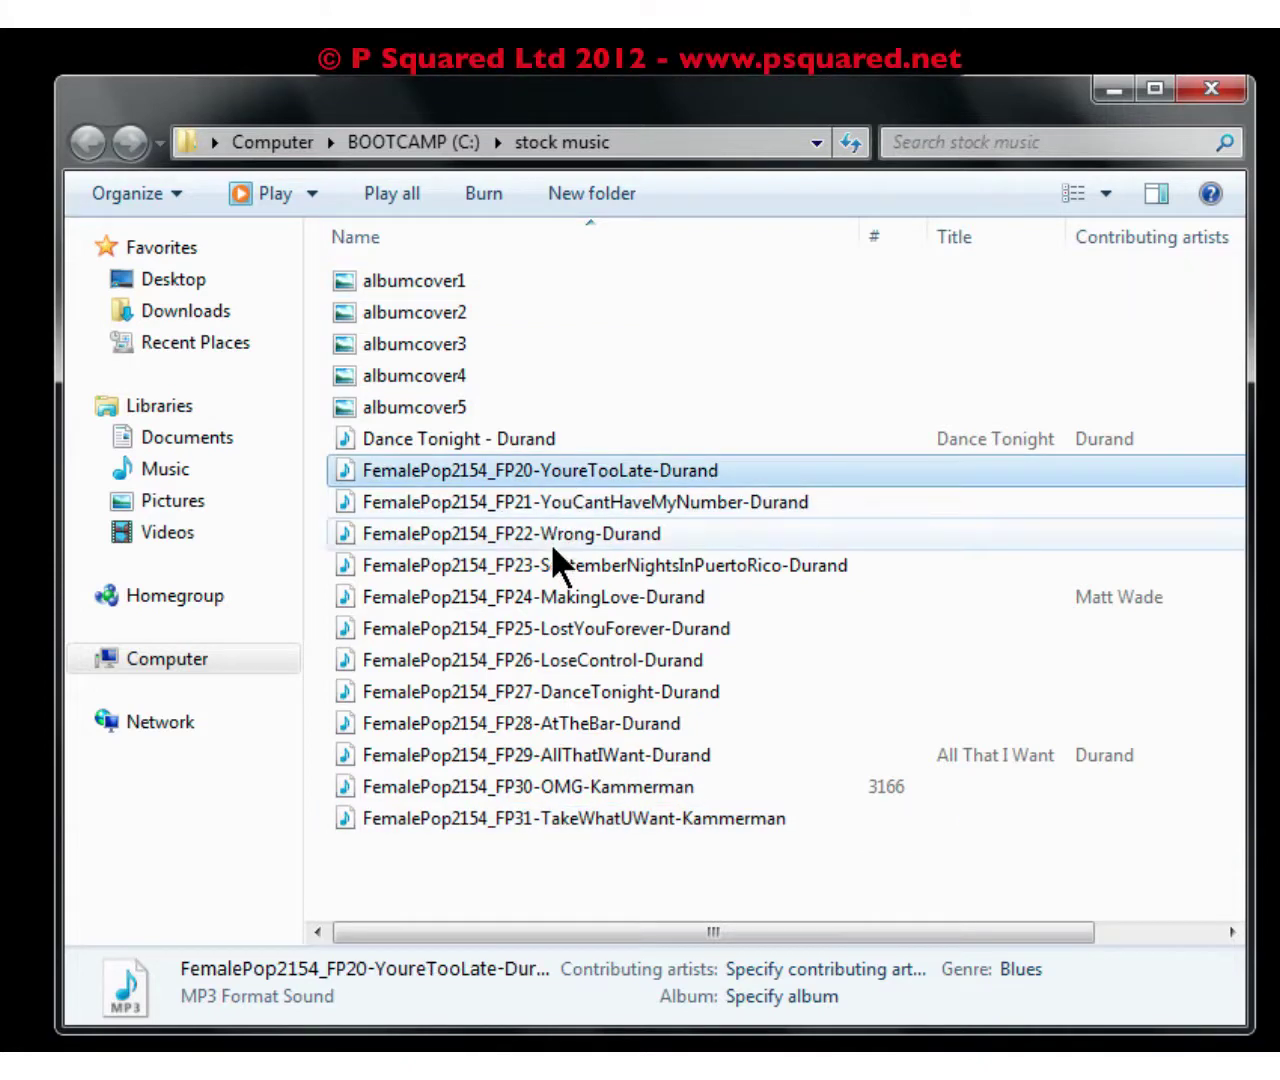
click(499, 443)
click(457, 474)
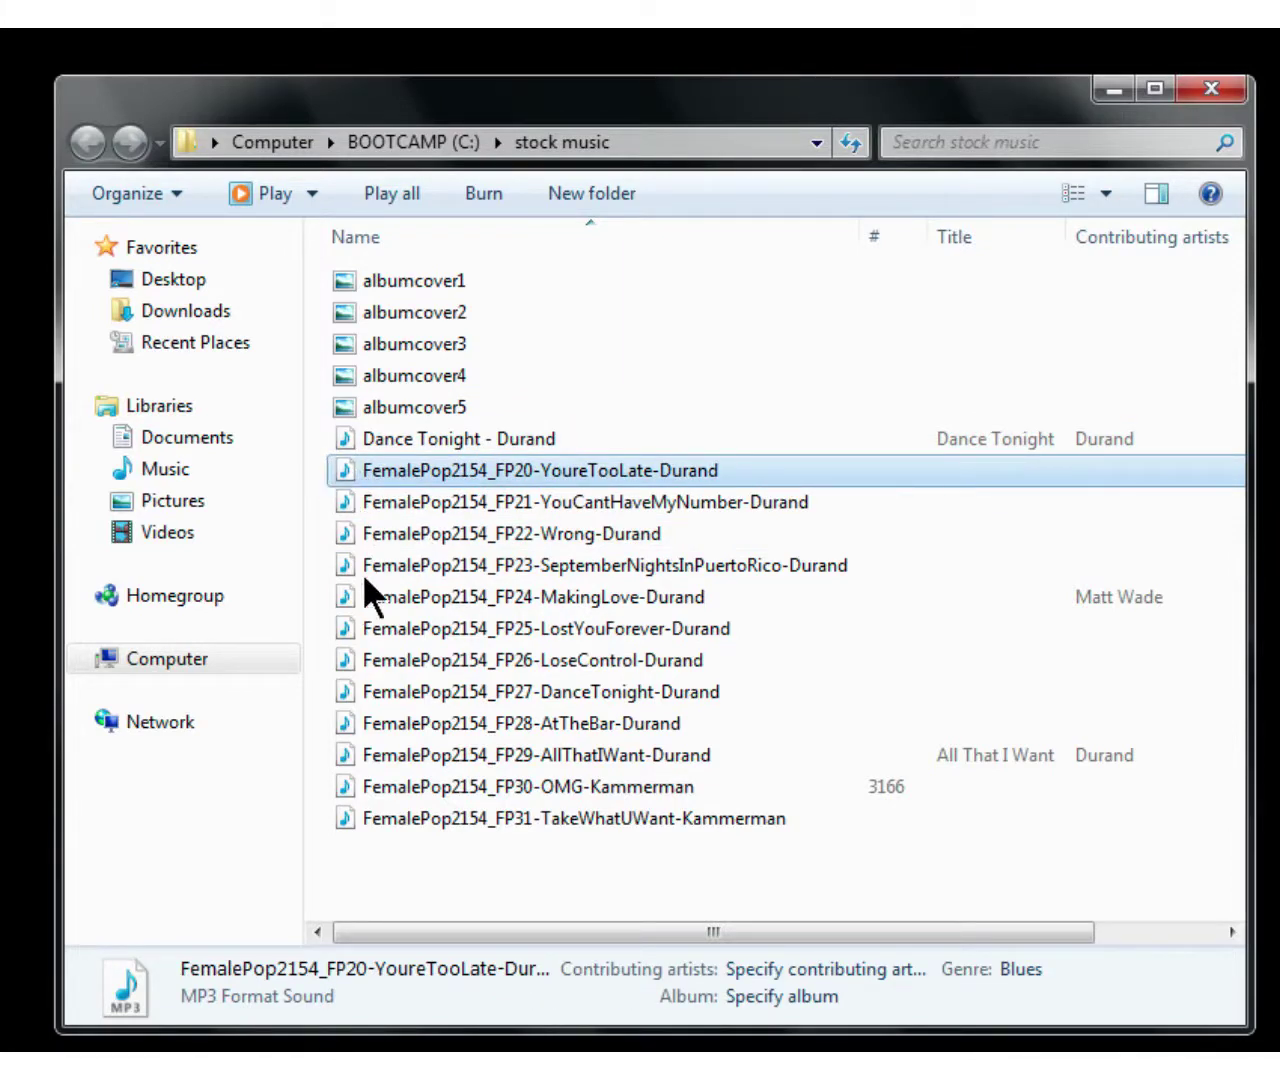
click(678, 752)
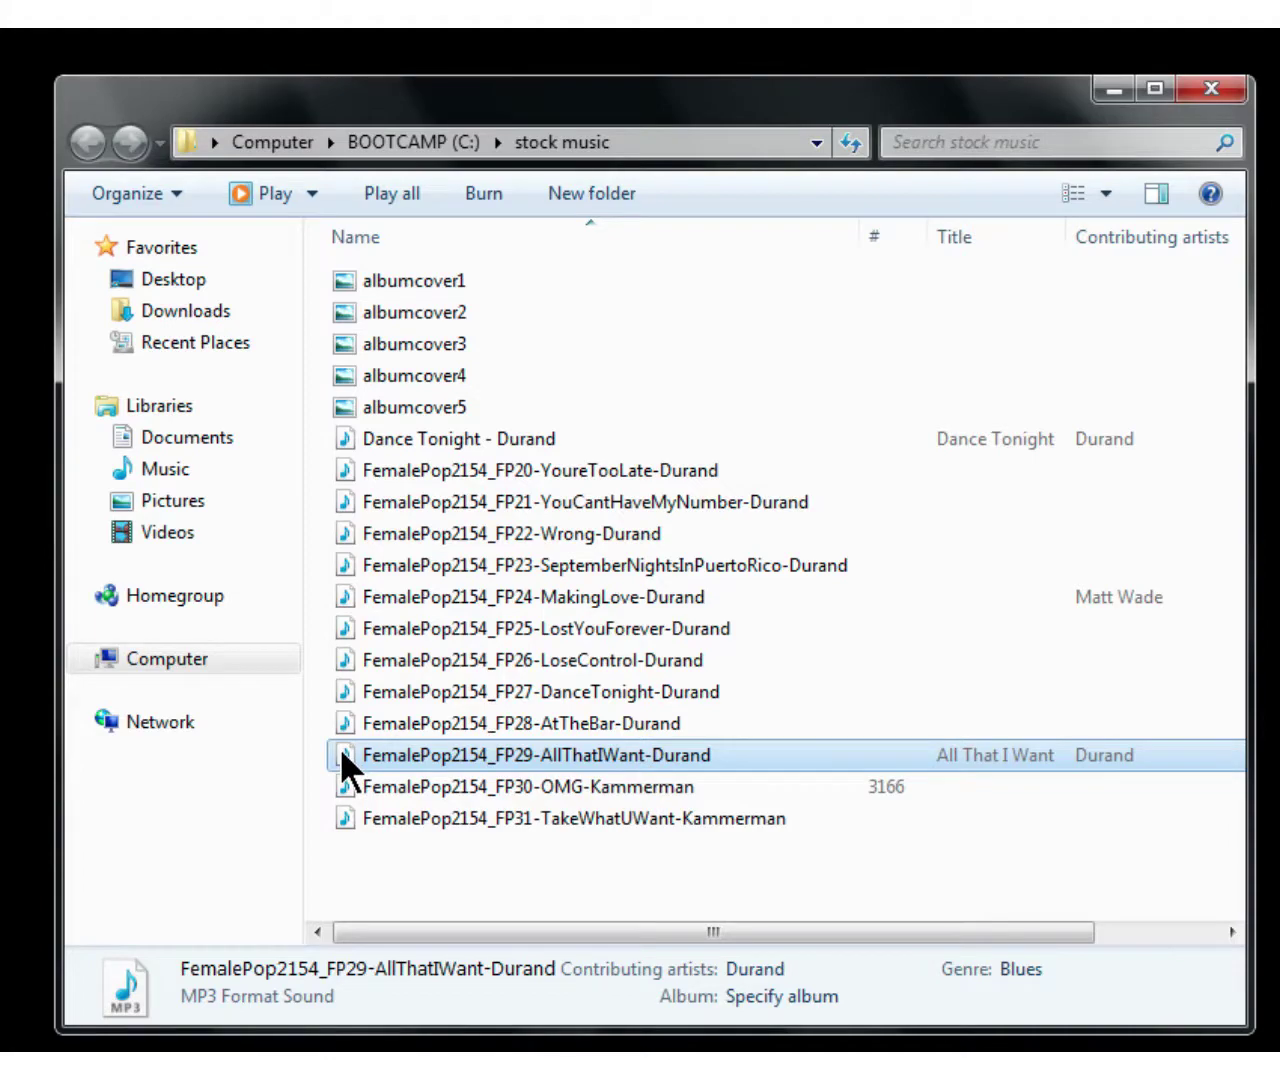
drag(340, 746, 787, 398)
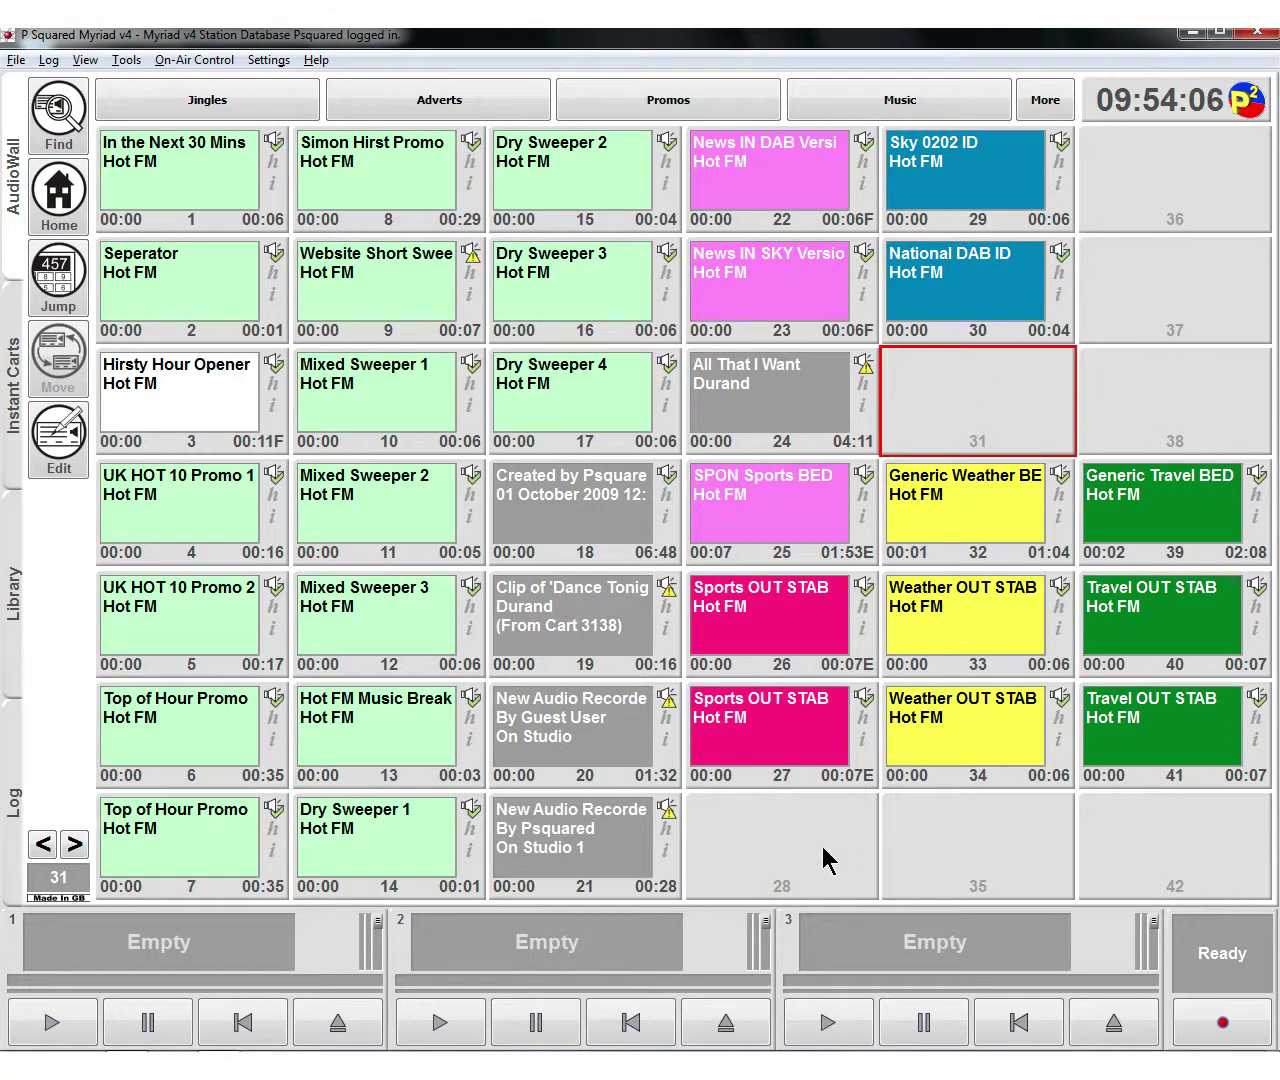
Launch the Import Wizard from empty cart 28's Import Audio menu.
click(750, 845)
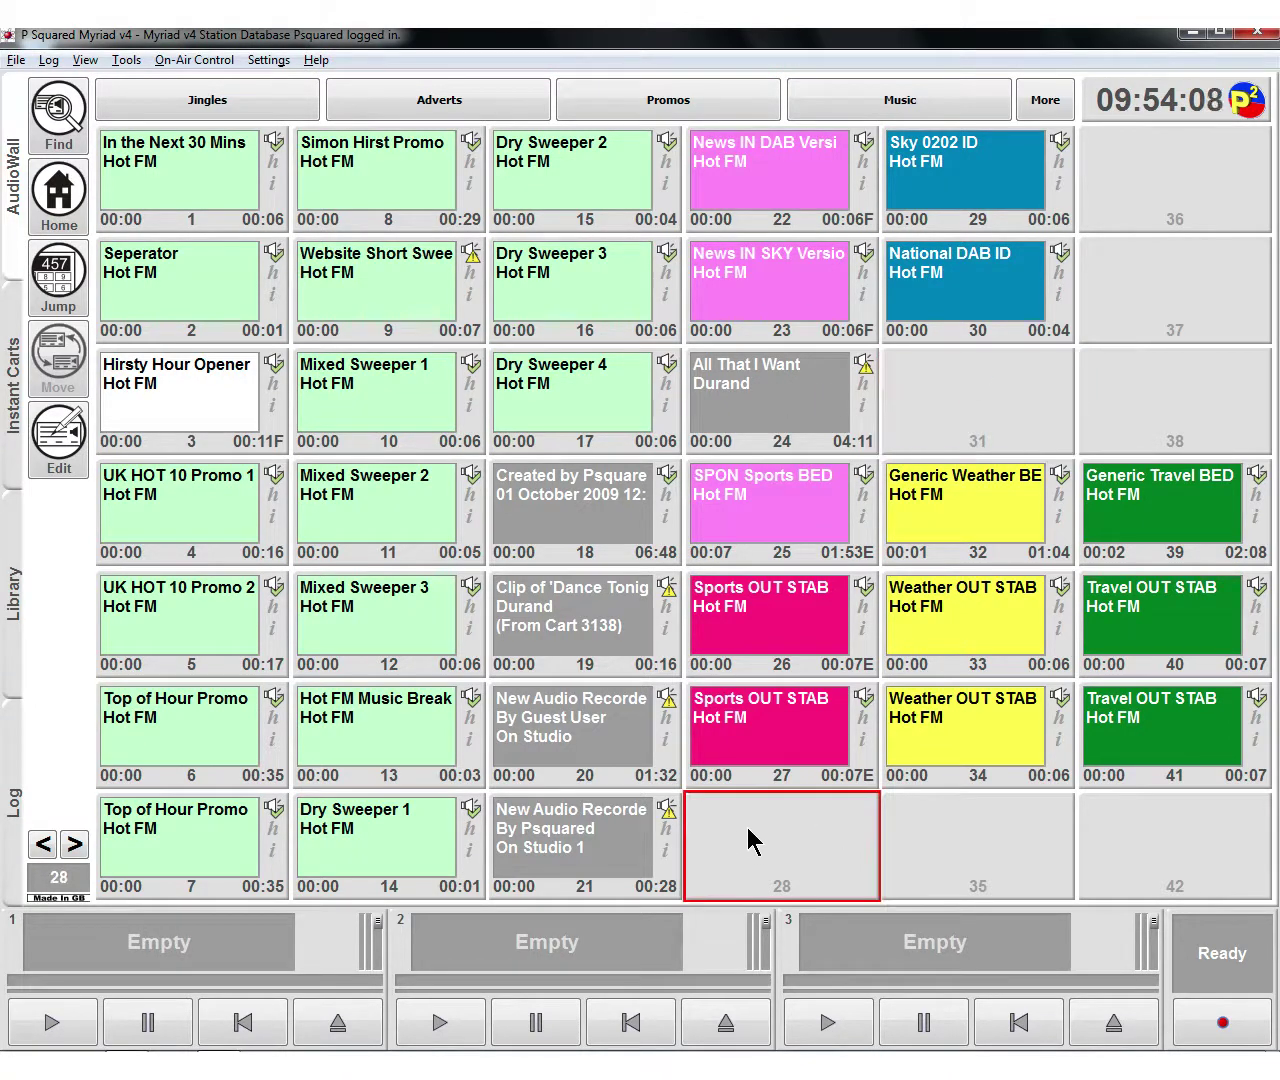
right_click(753, 843)
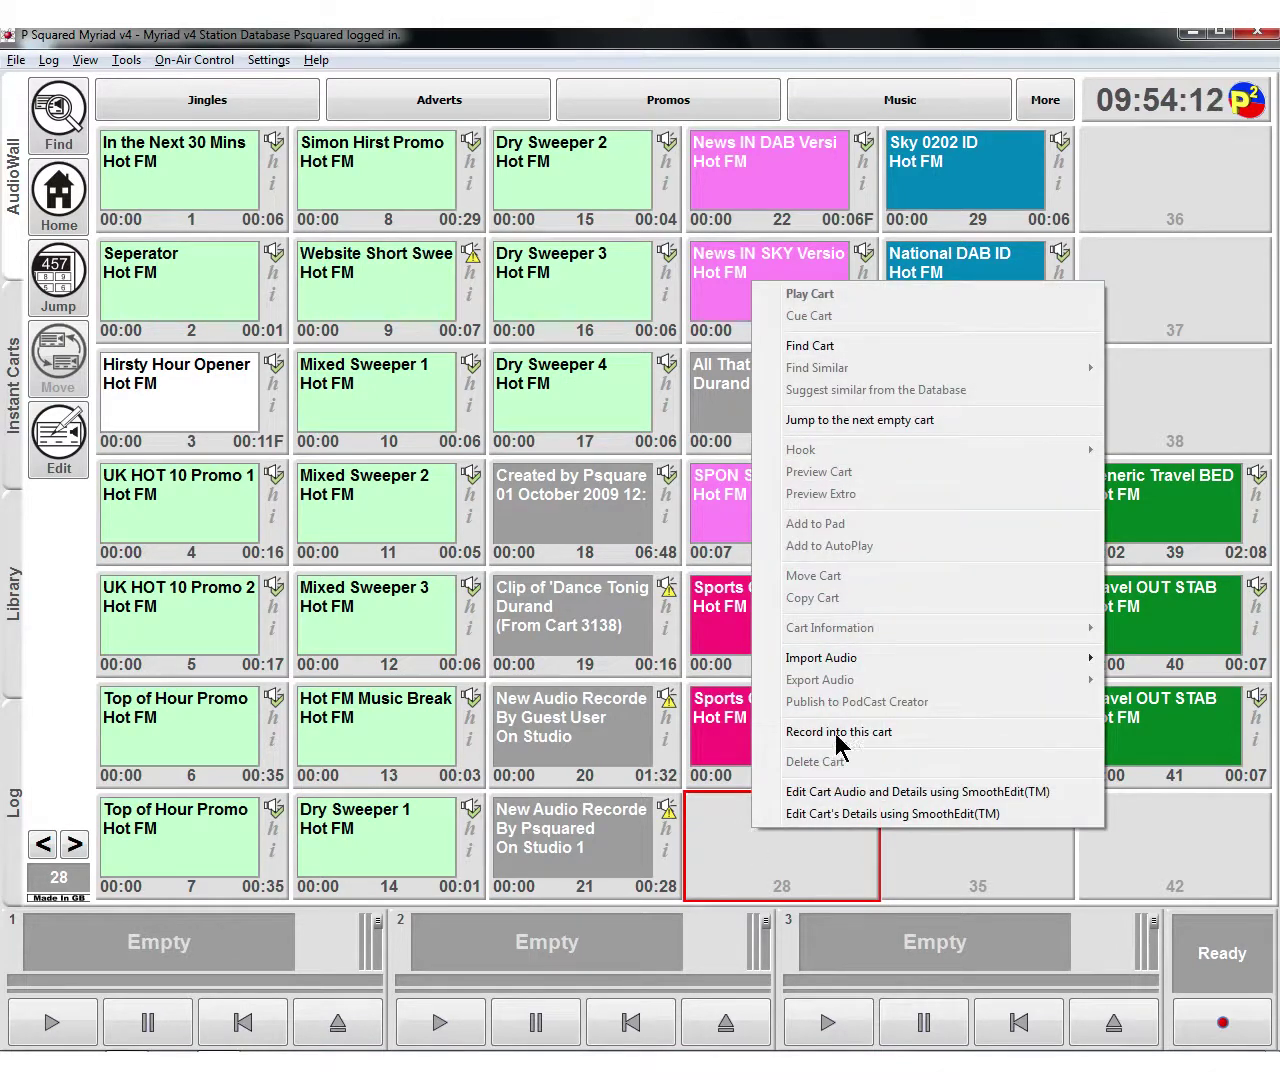
click(822, 660)
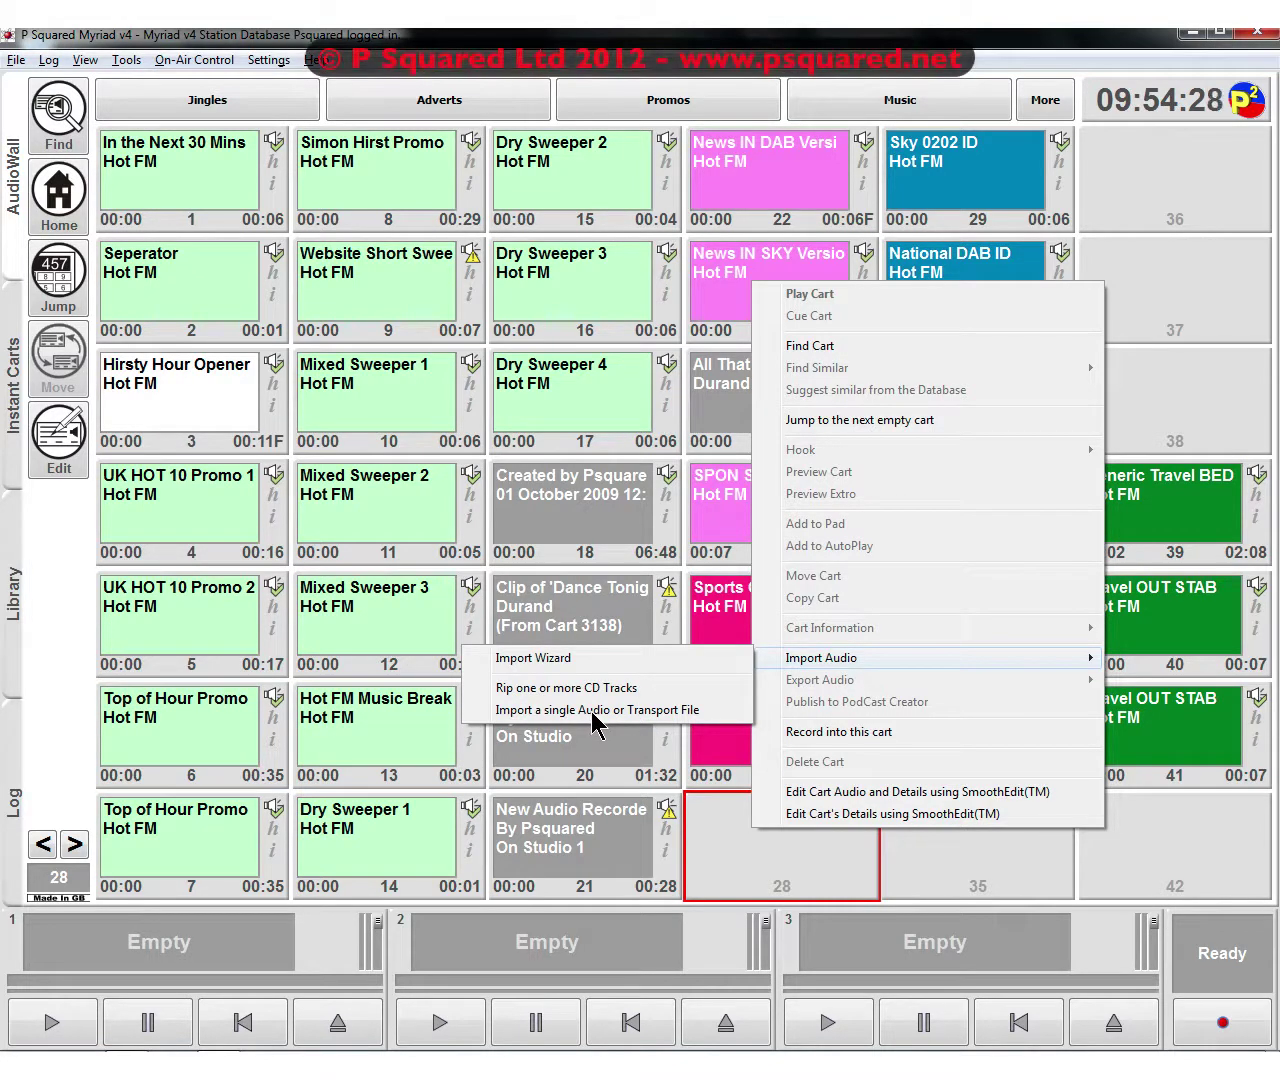
click(574, 658)
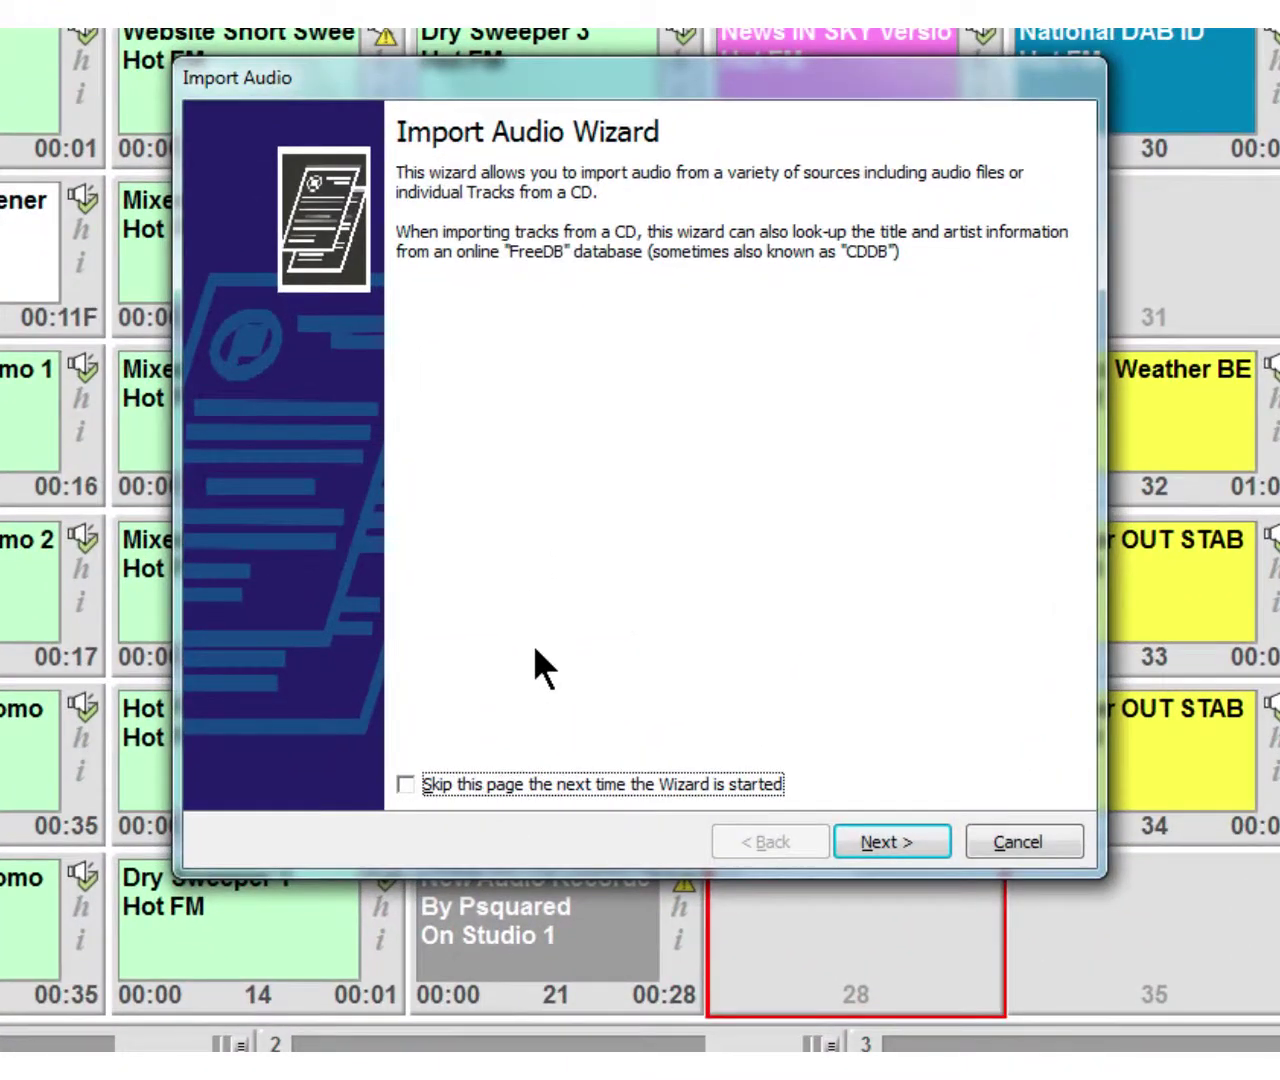
Move past the welcome page and choose Import Audio files as the source.
click(892, 842)
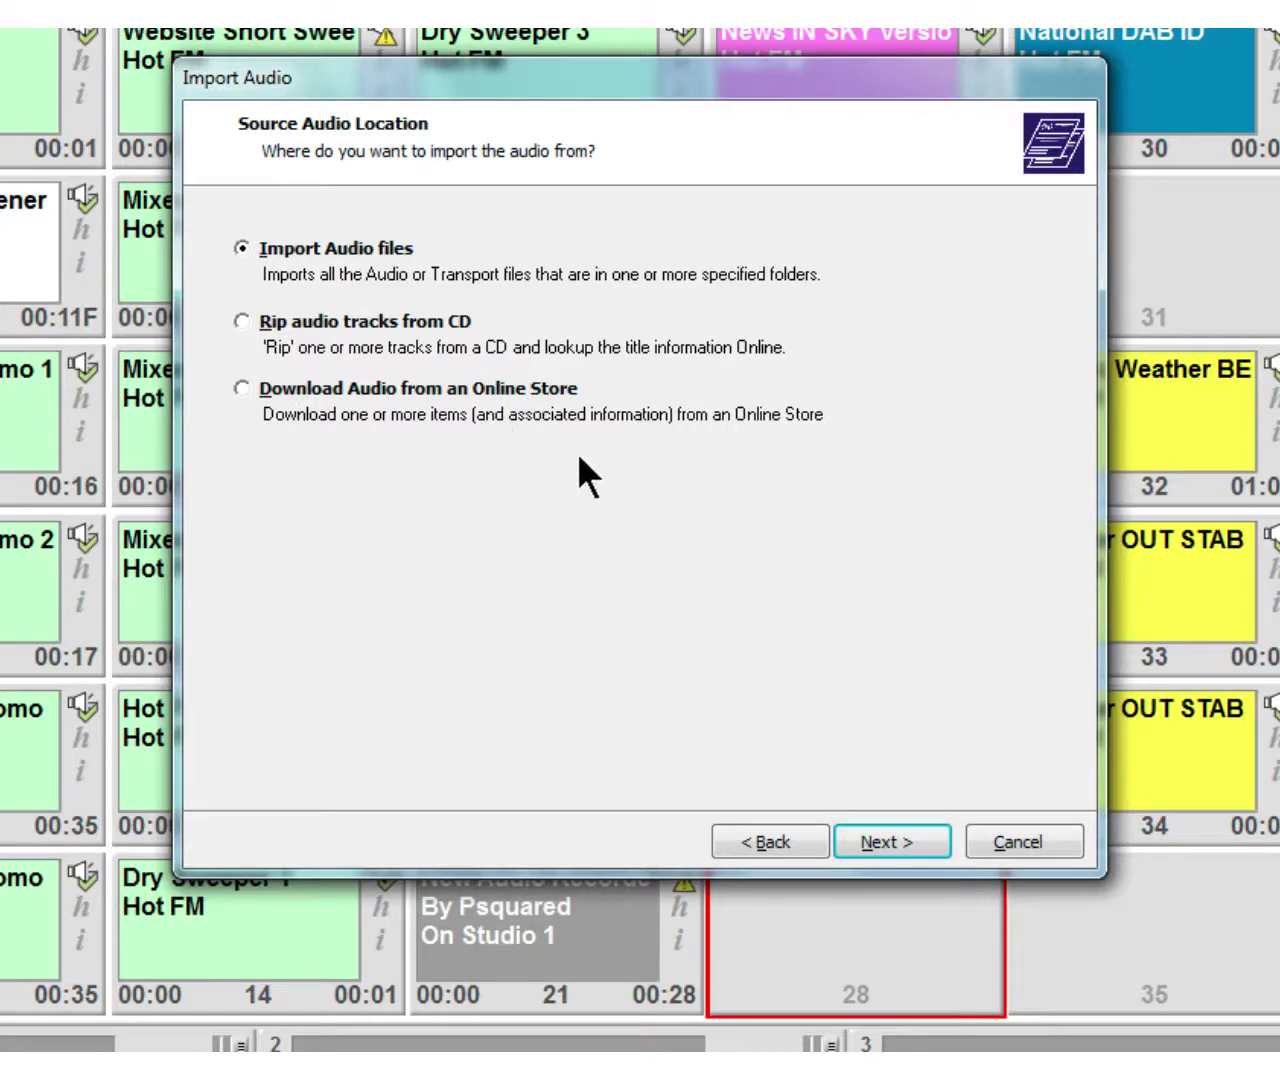
click(881, 846)
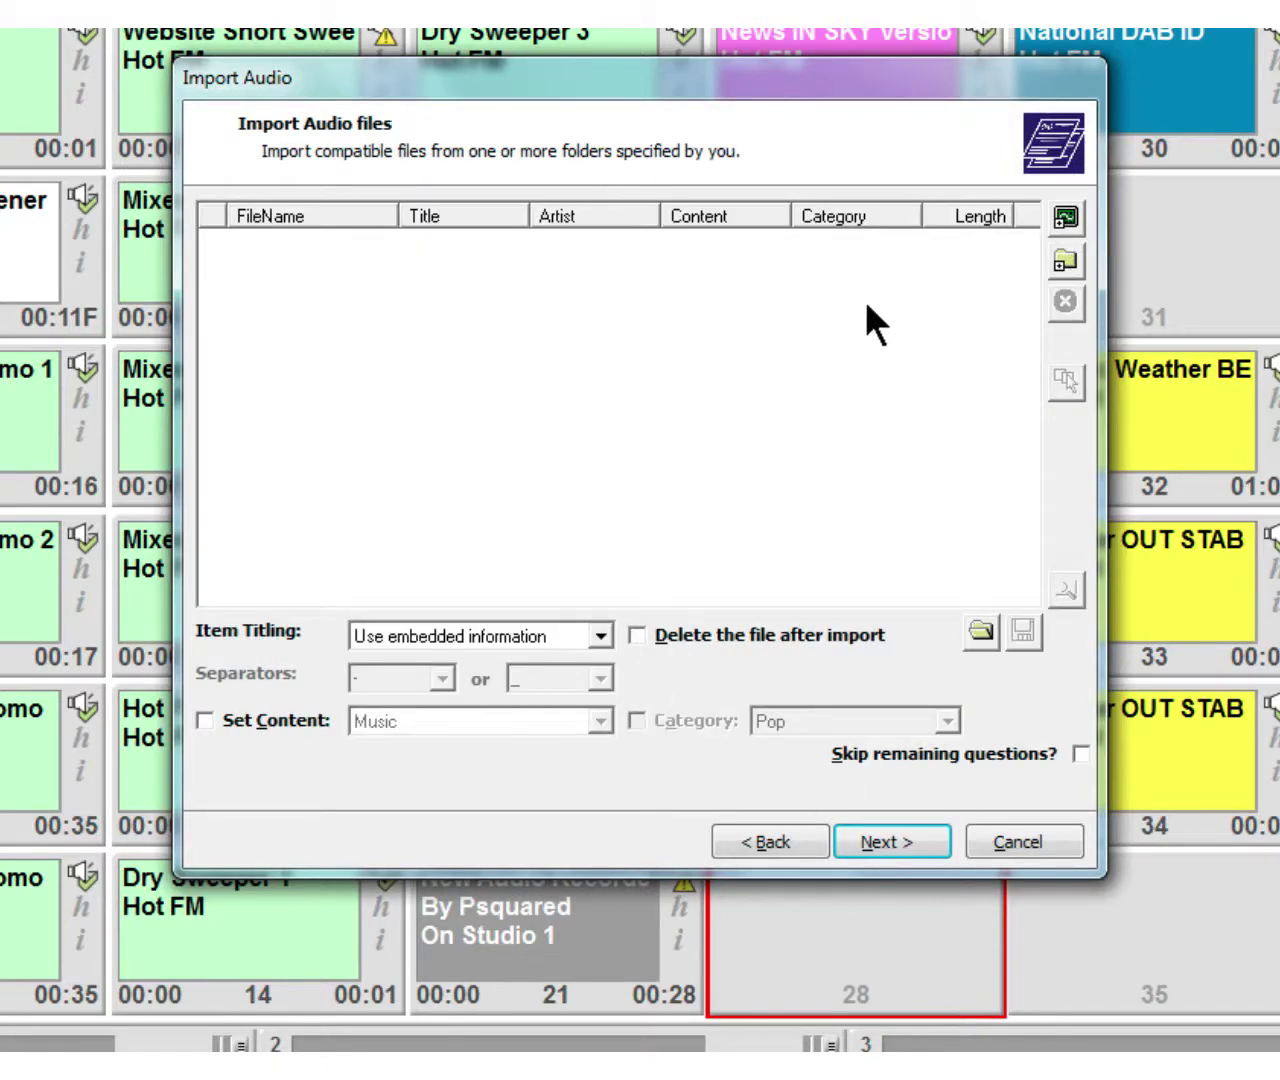
Add three FemalePop2154 files to the import list.
click(1067, 216)
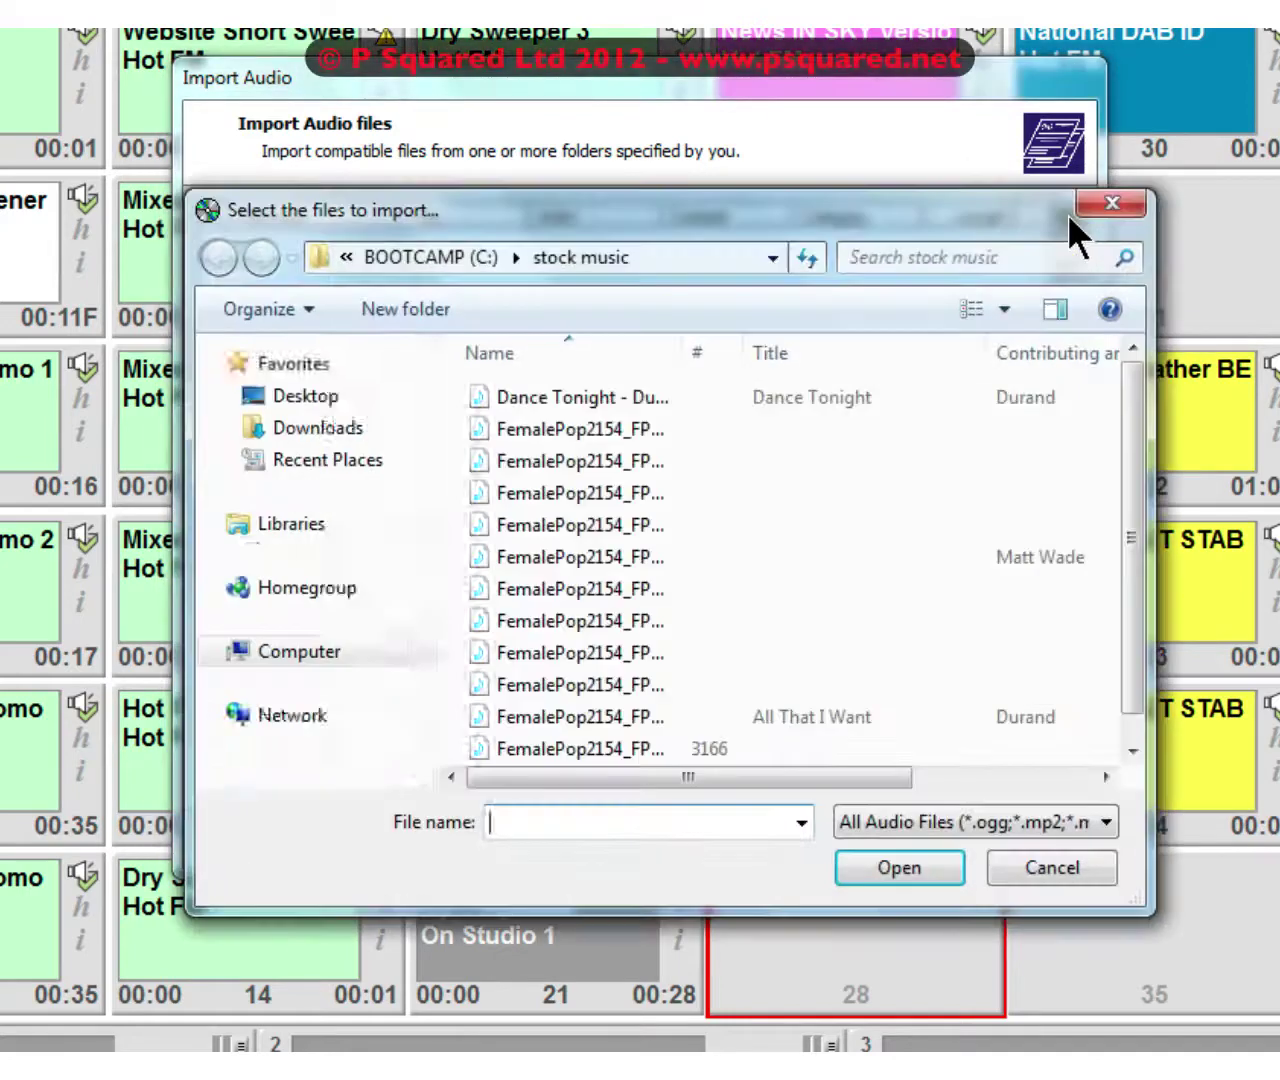
click(518, 430)
shift+click(503, 492)
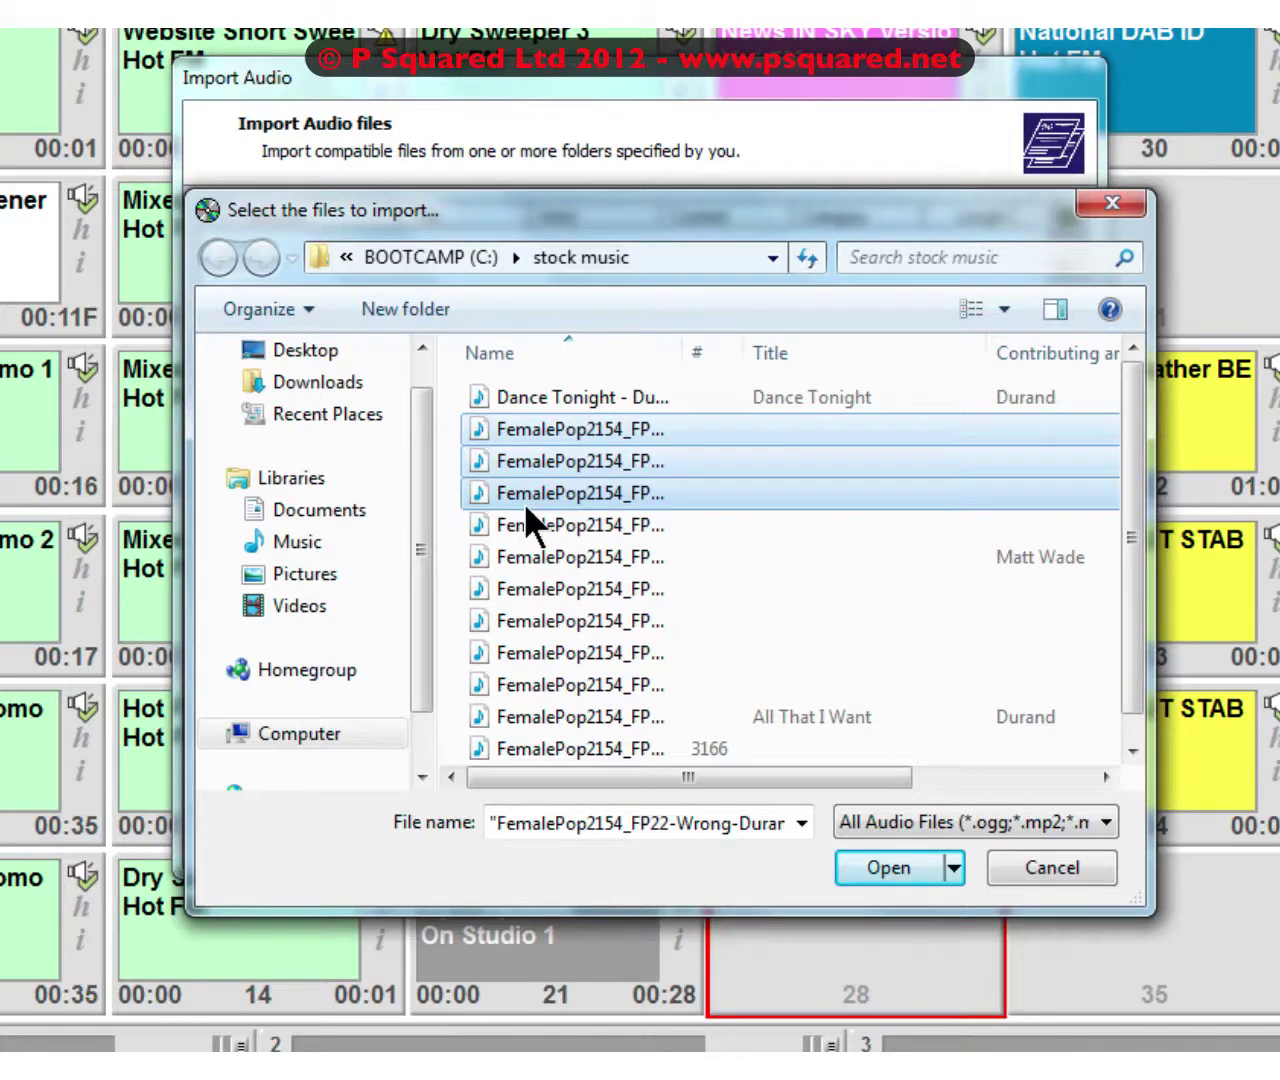
click(866, 860)
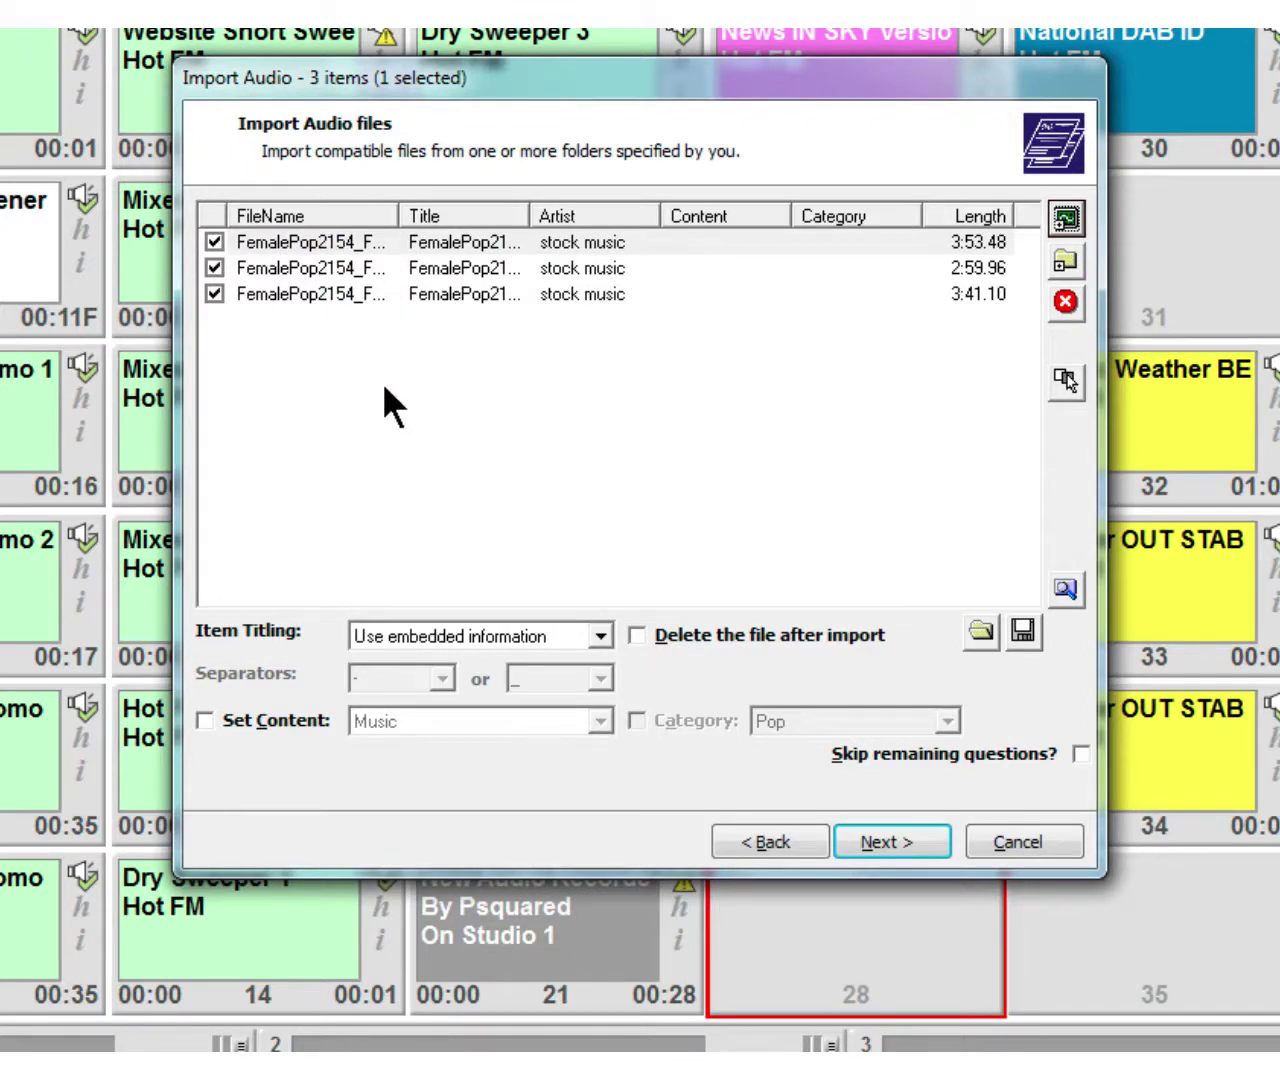
Compare the file-name titling options, then set Item Titling to 'Don't interpret'.
click(297, 240)
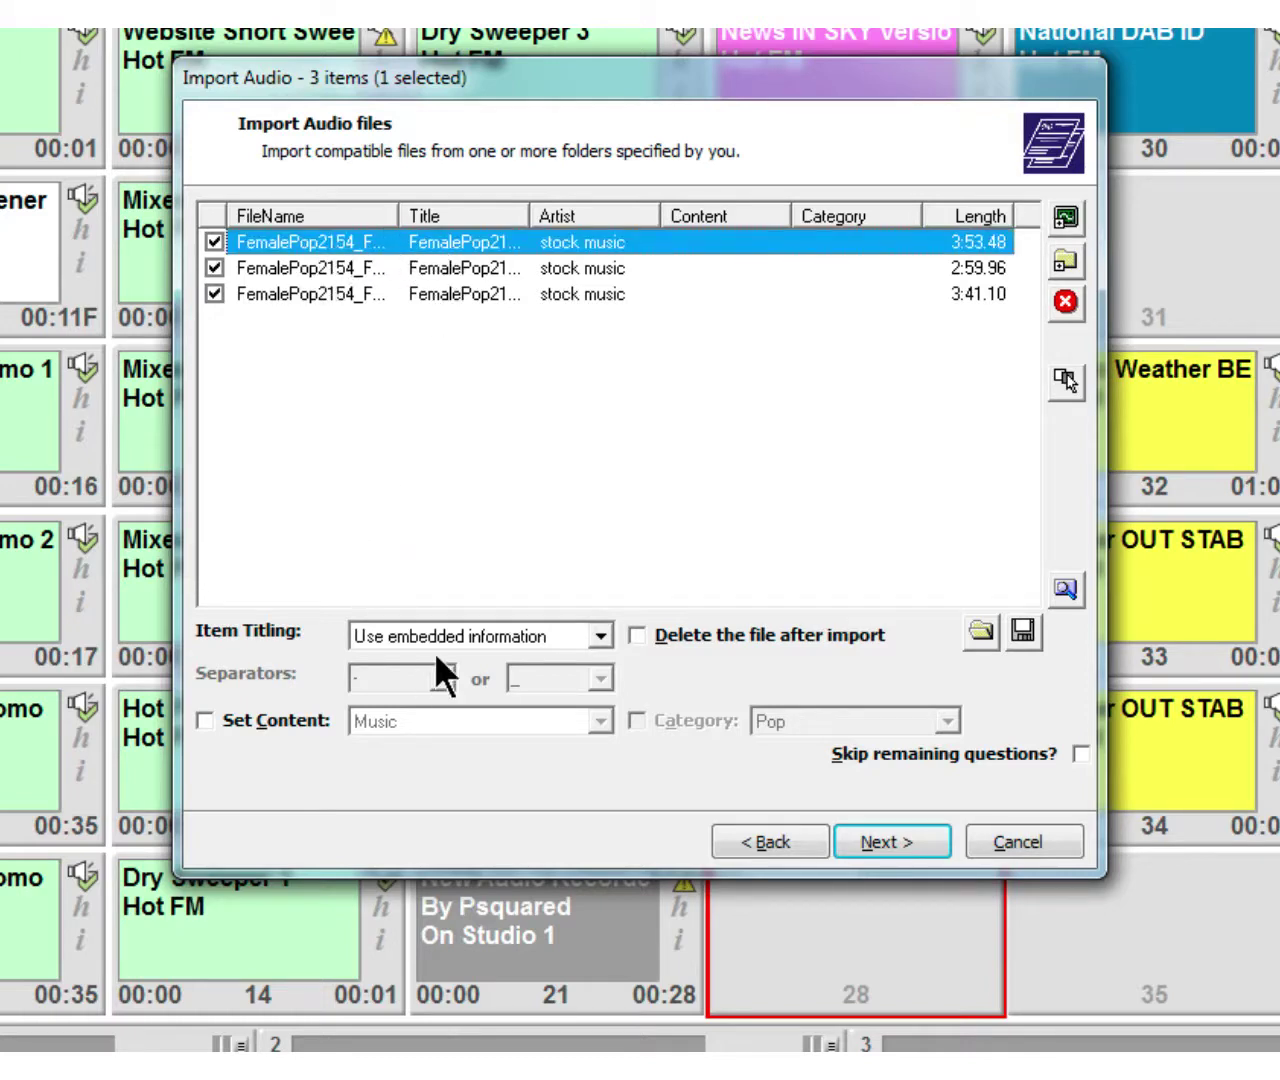
click(483, 632)
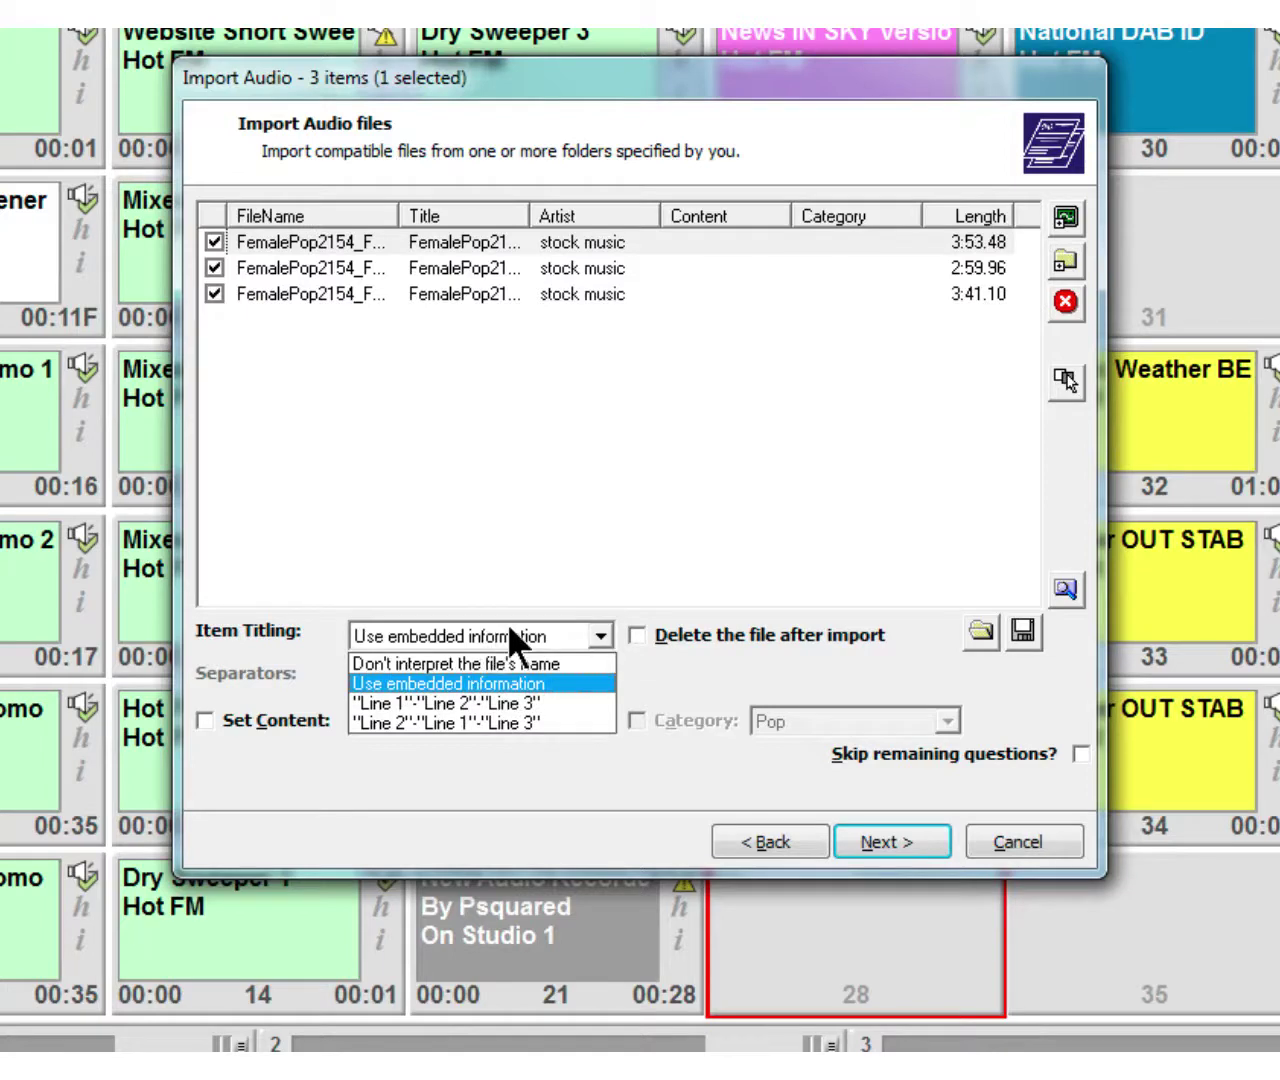
click(437, 697)
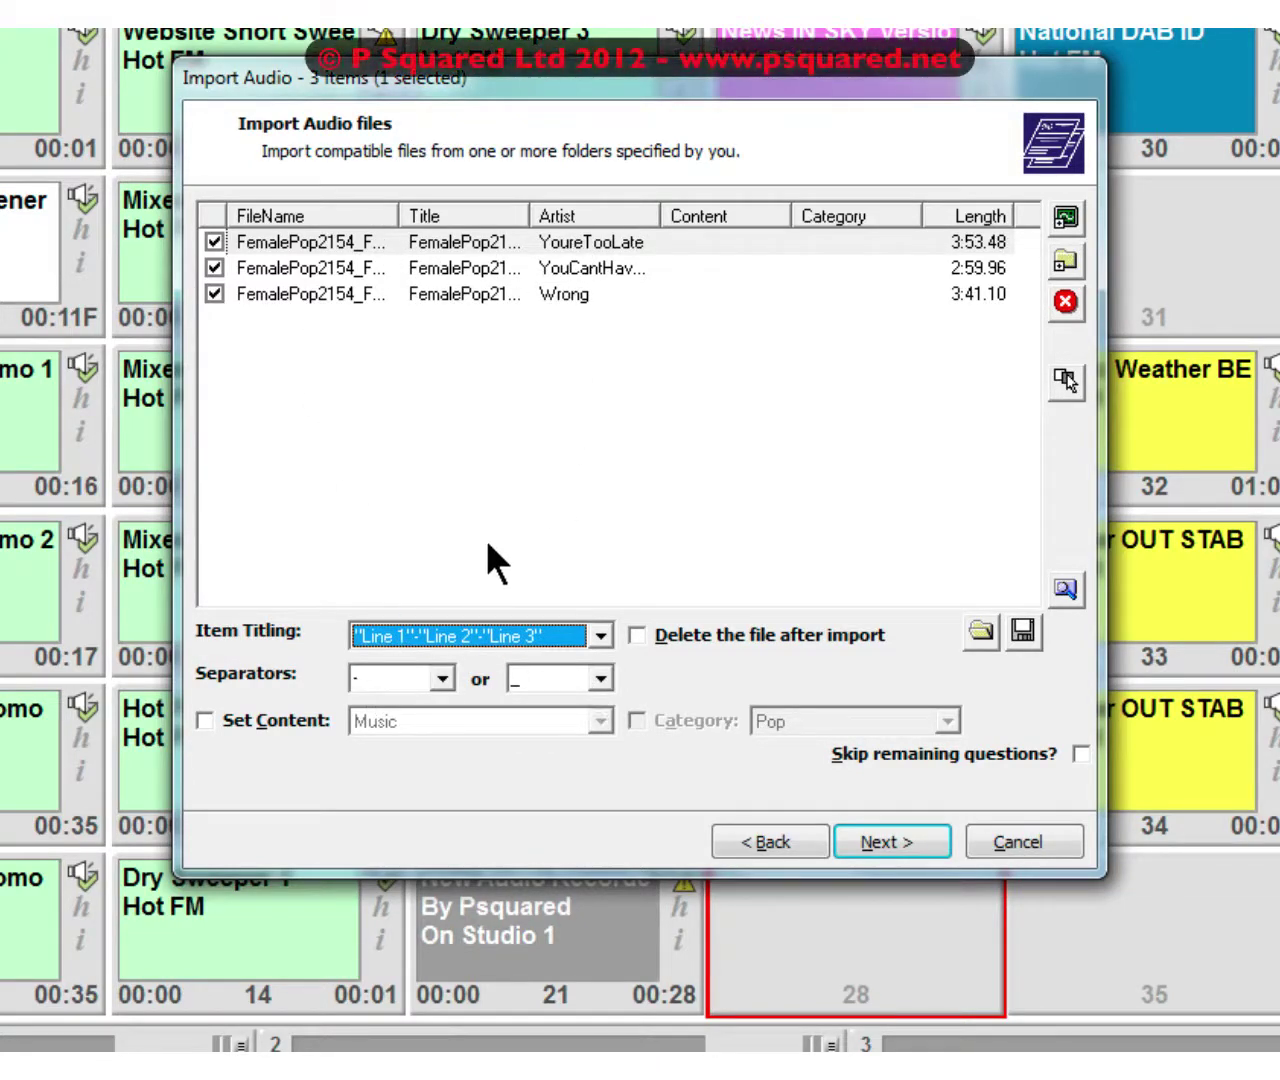
key(Up)
key(Up)
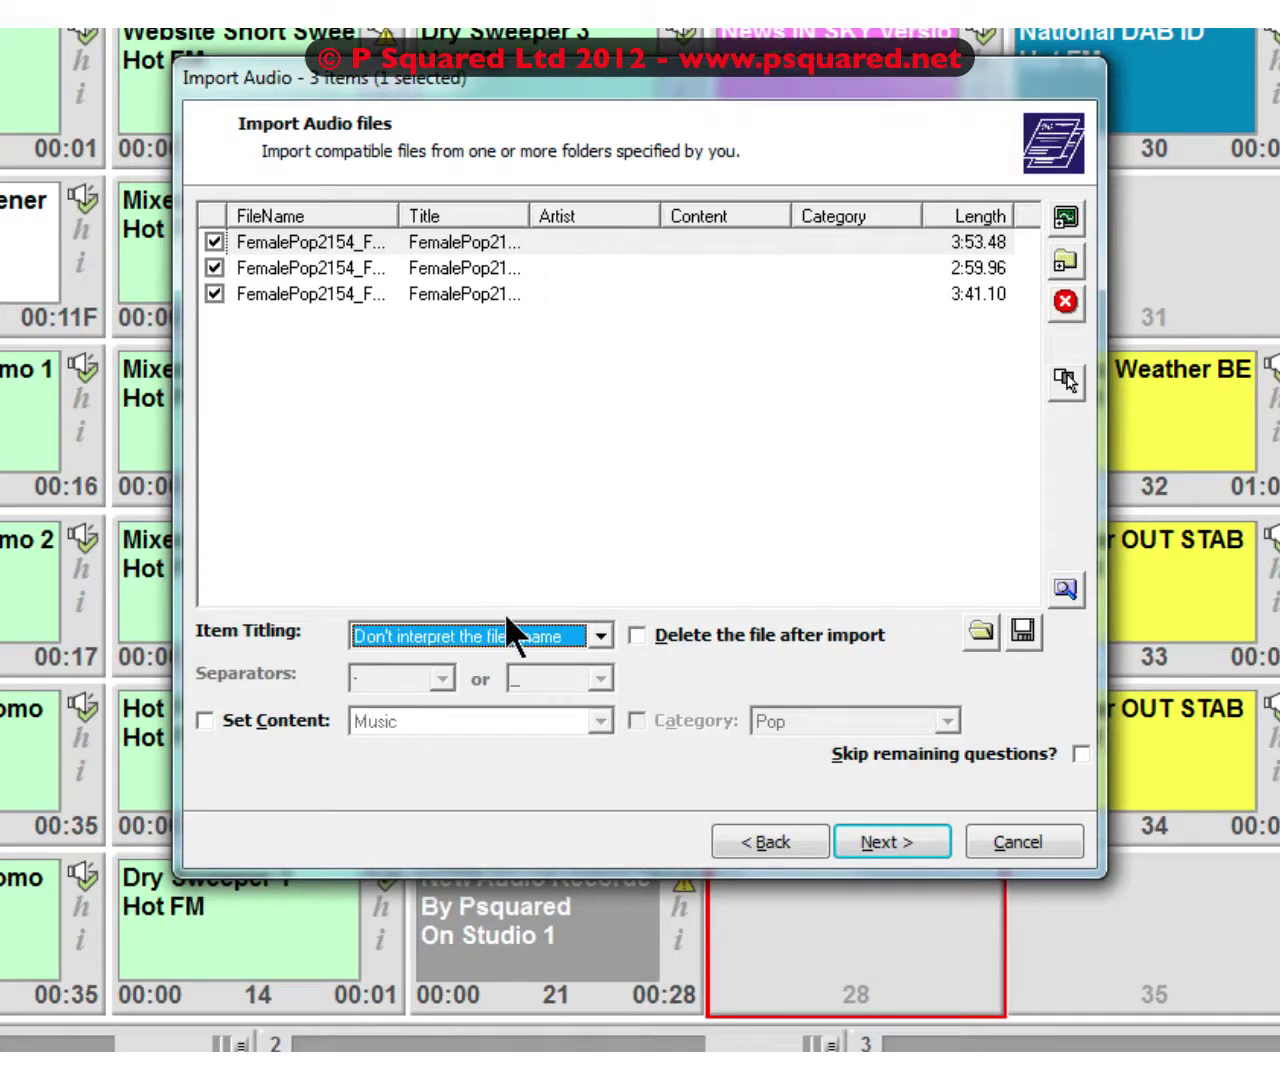
click(512, 638)
click(452, 714)
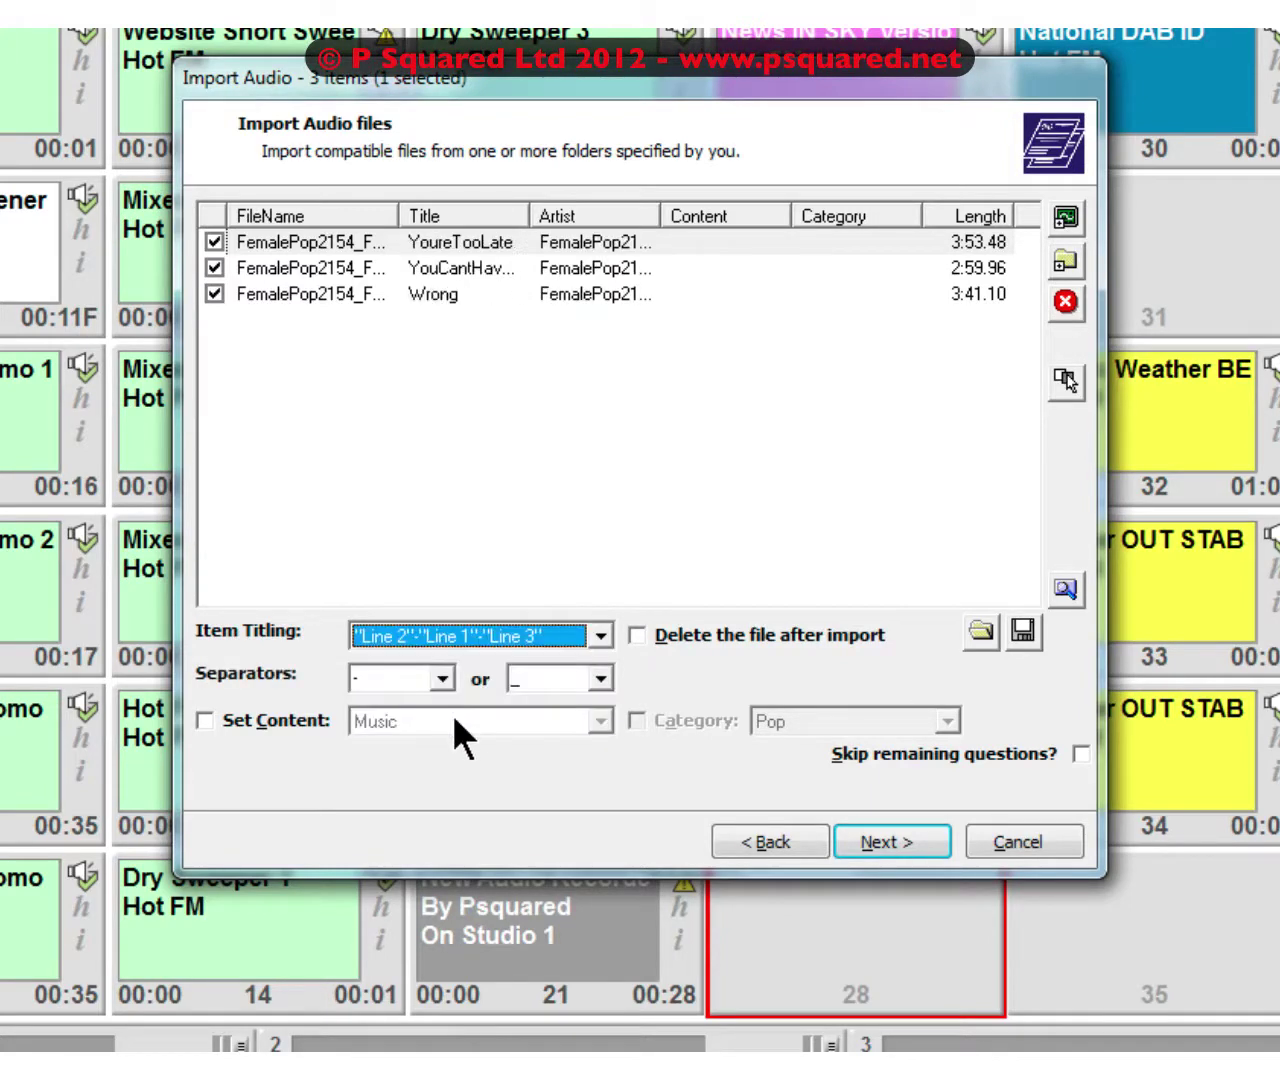
click(457, 630)
click(451, 702)
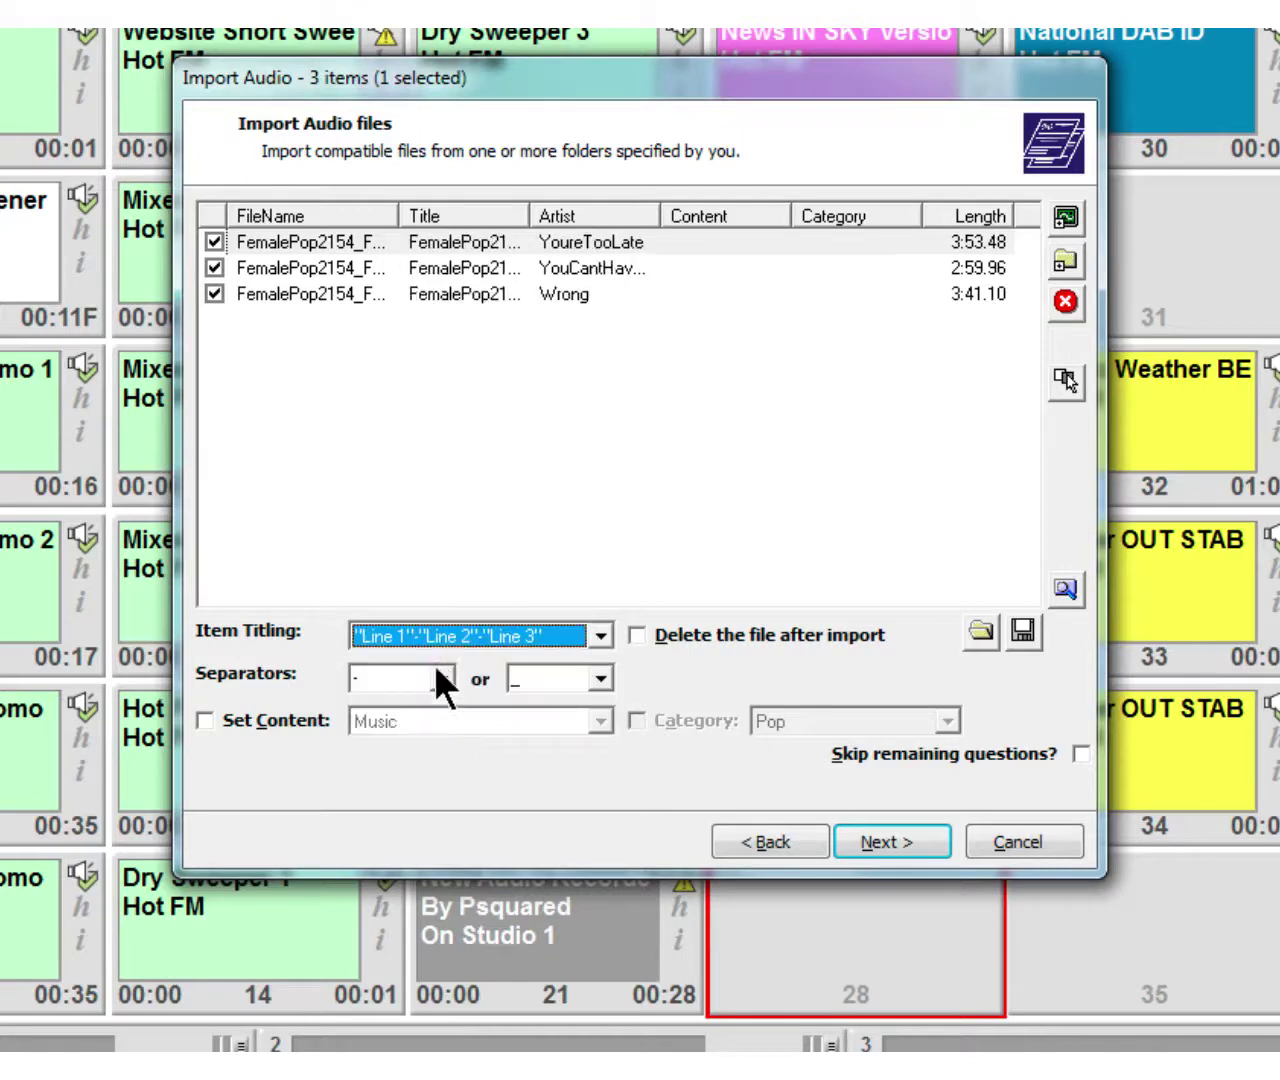
click(443, 632)
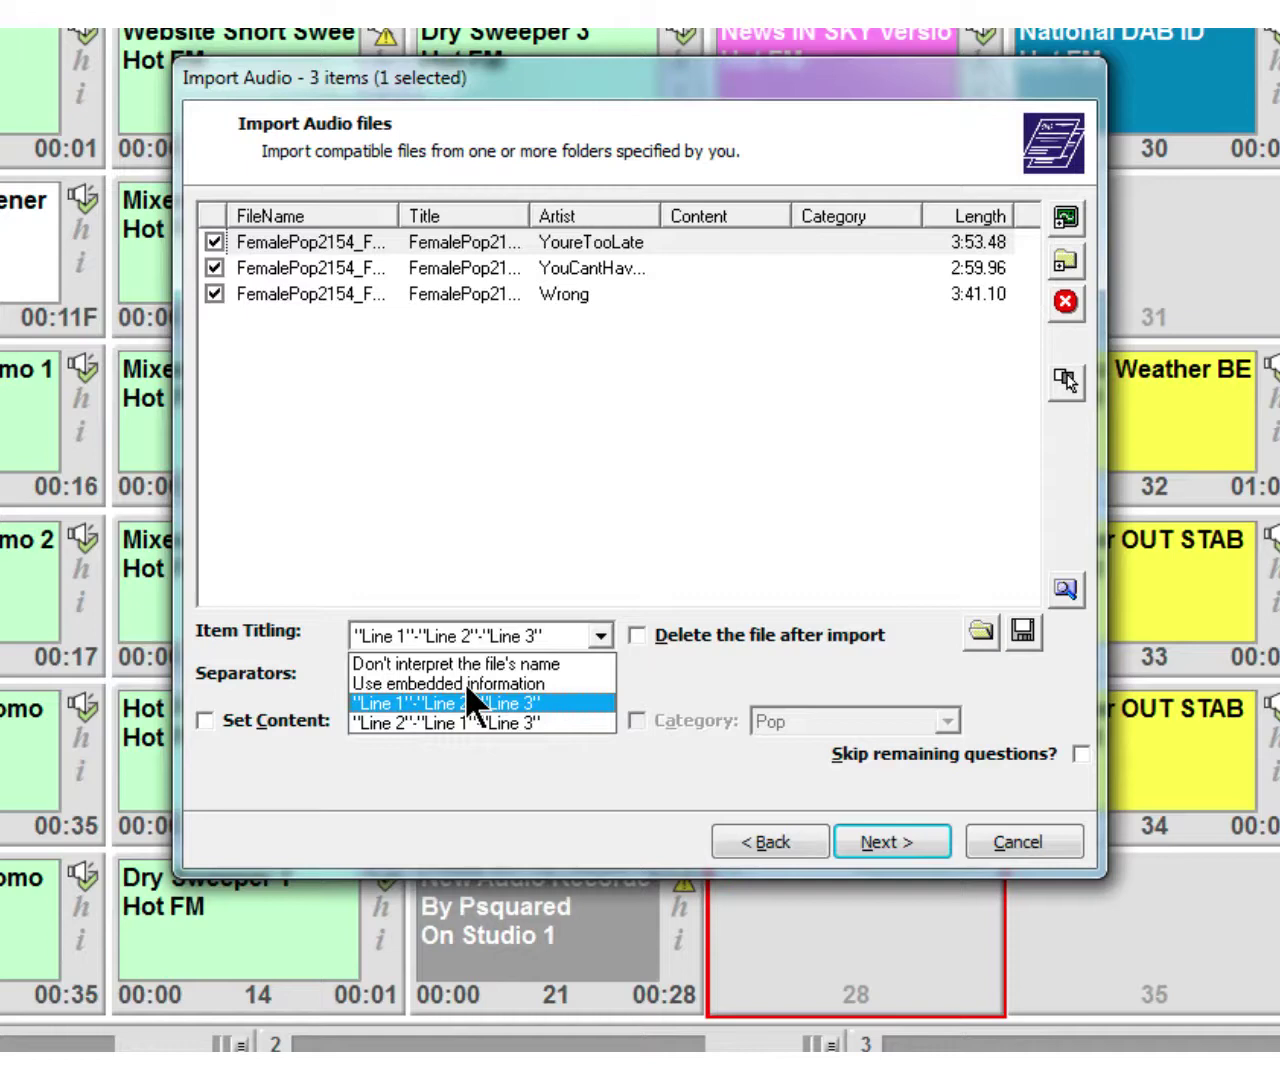
click(411, 702)
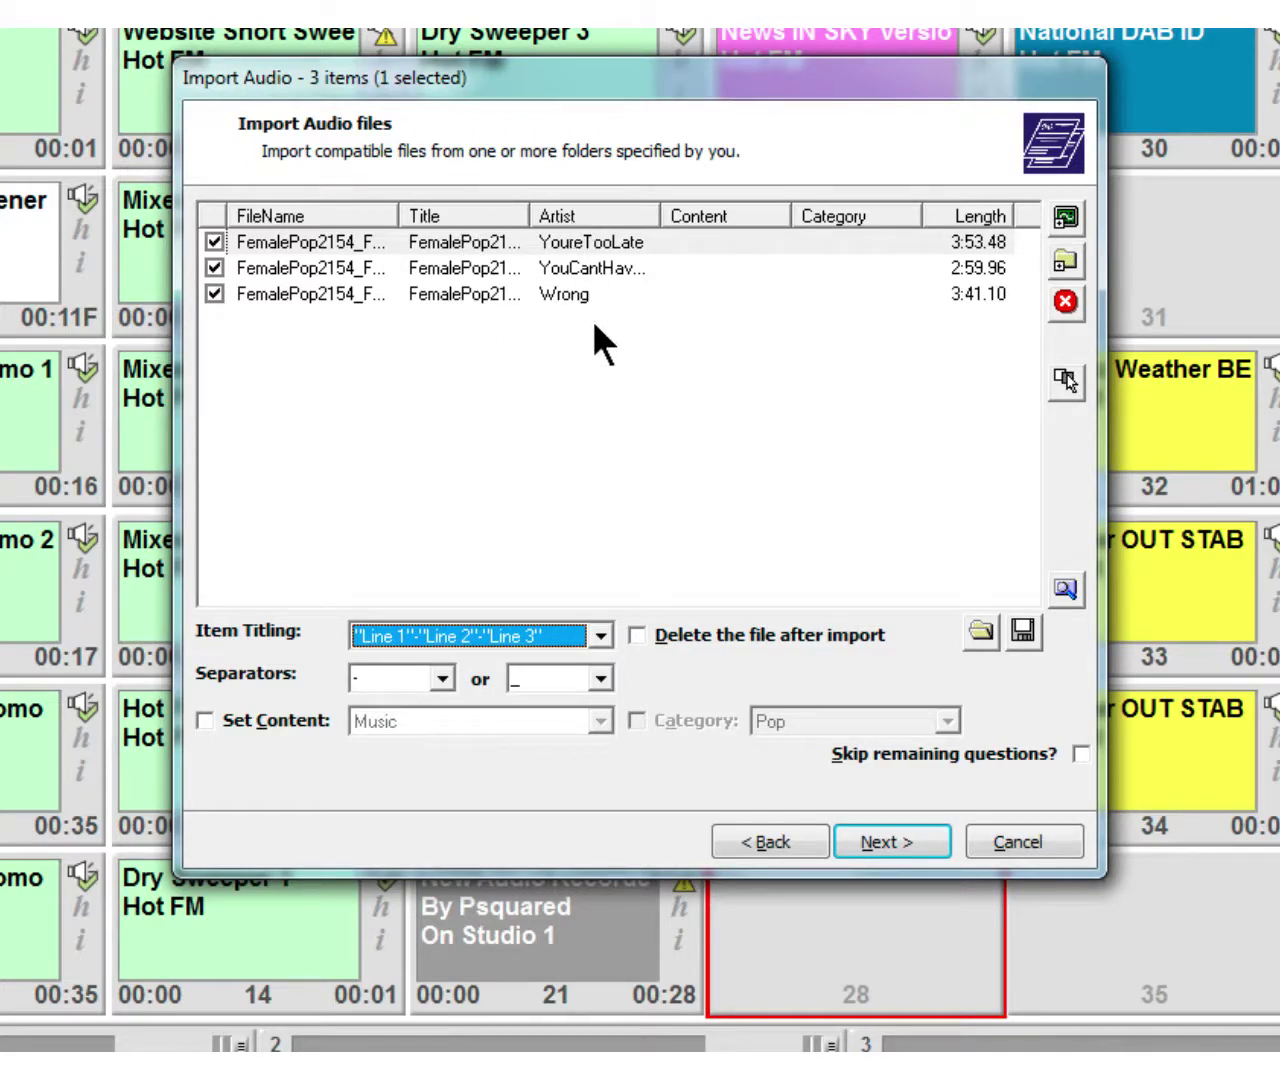
click(476, 633)
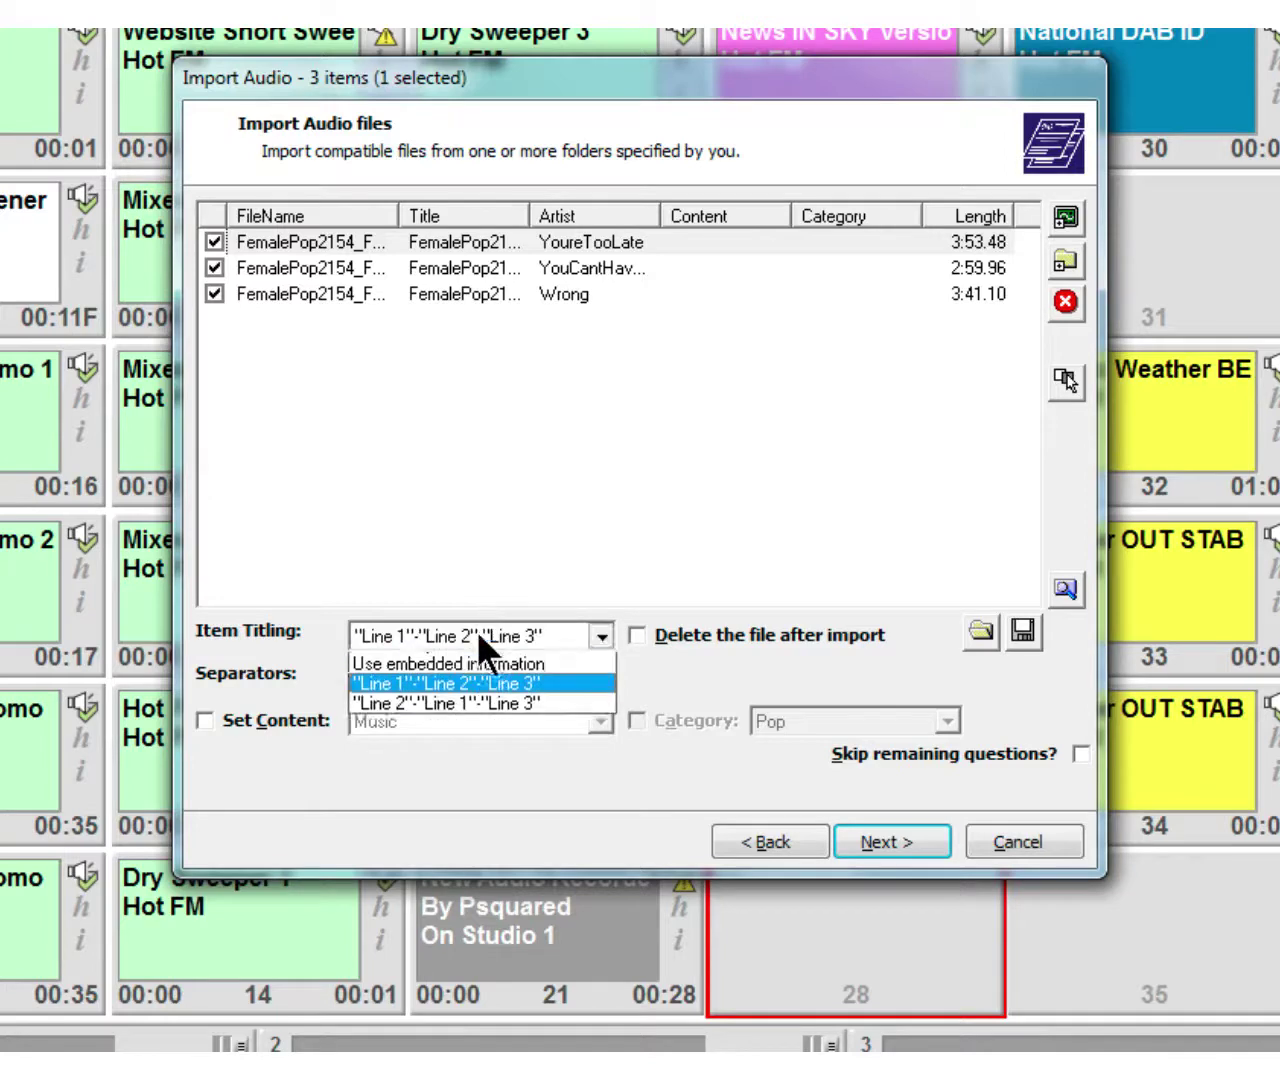
click(470, 657)
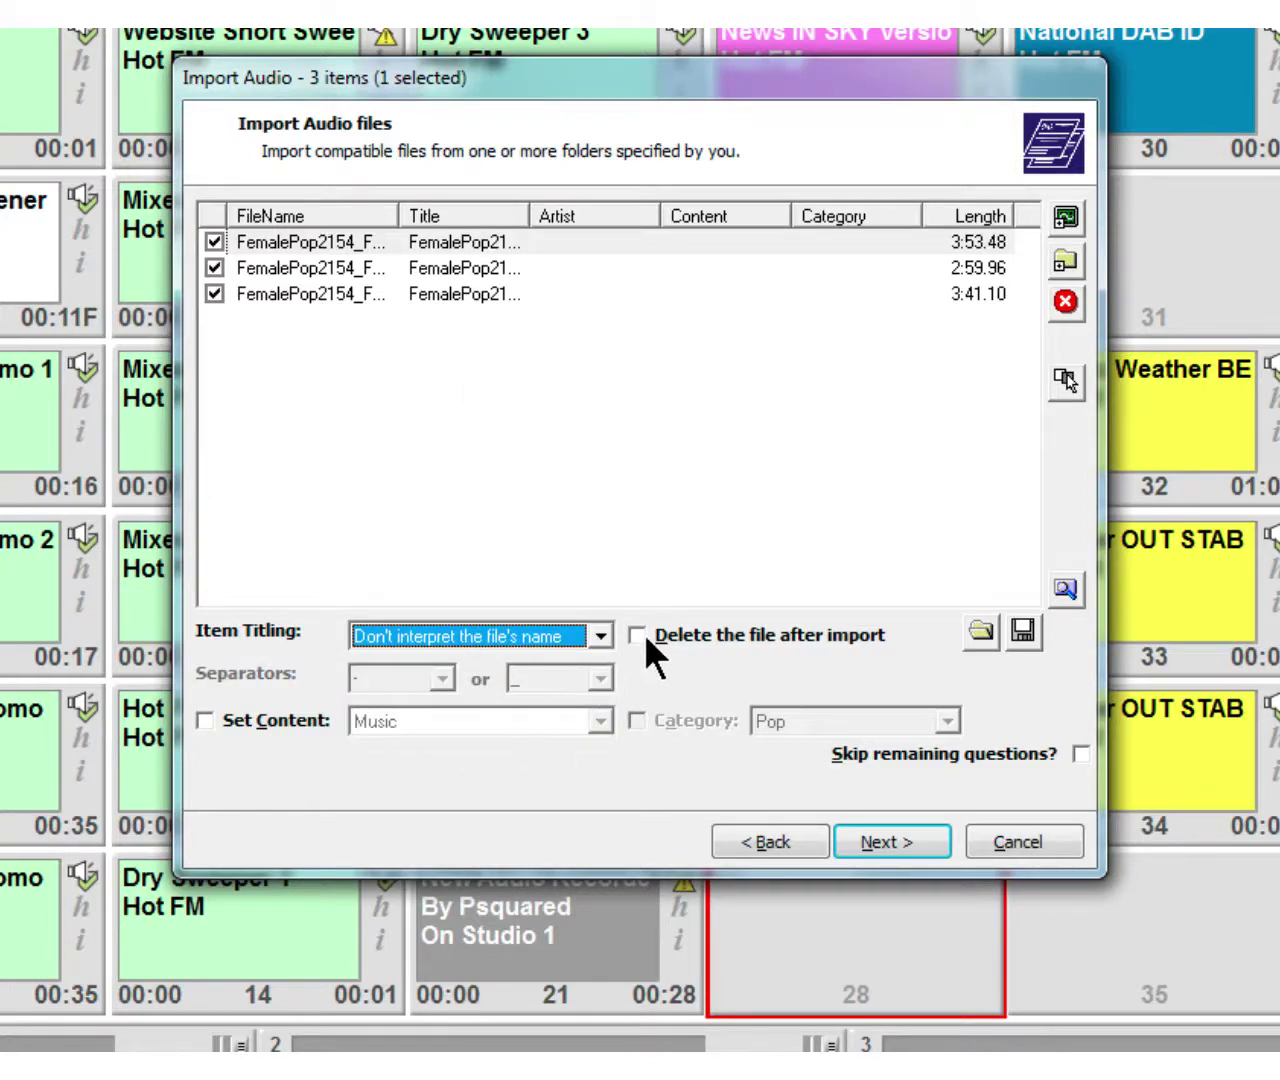
Set all files to Music content and Image category, and untick the first two files.
click(266, 716)
click(639, 721)
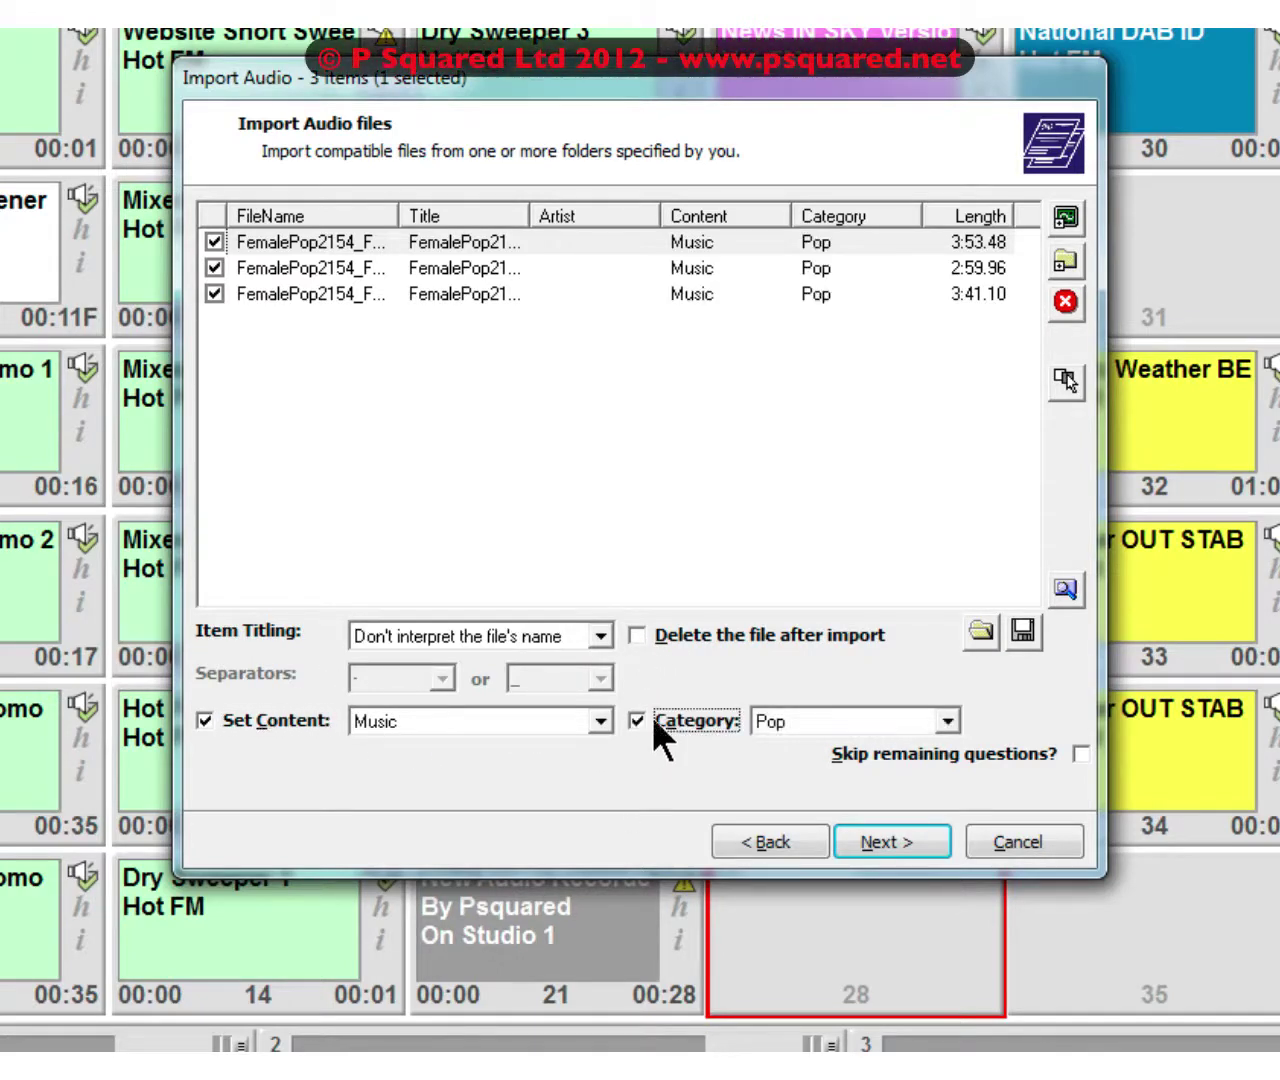
click(947, 721)
scroll(921, 740, down, 2)
drag(958, 836, 950, 755)
click(801, 828)
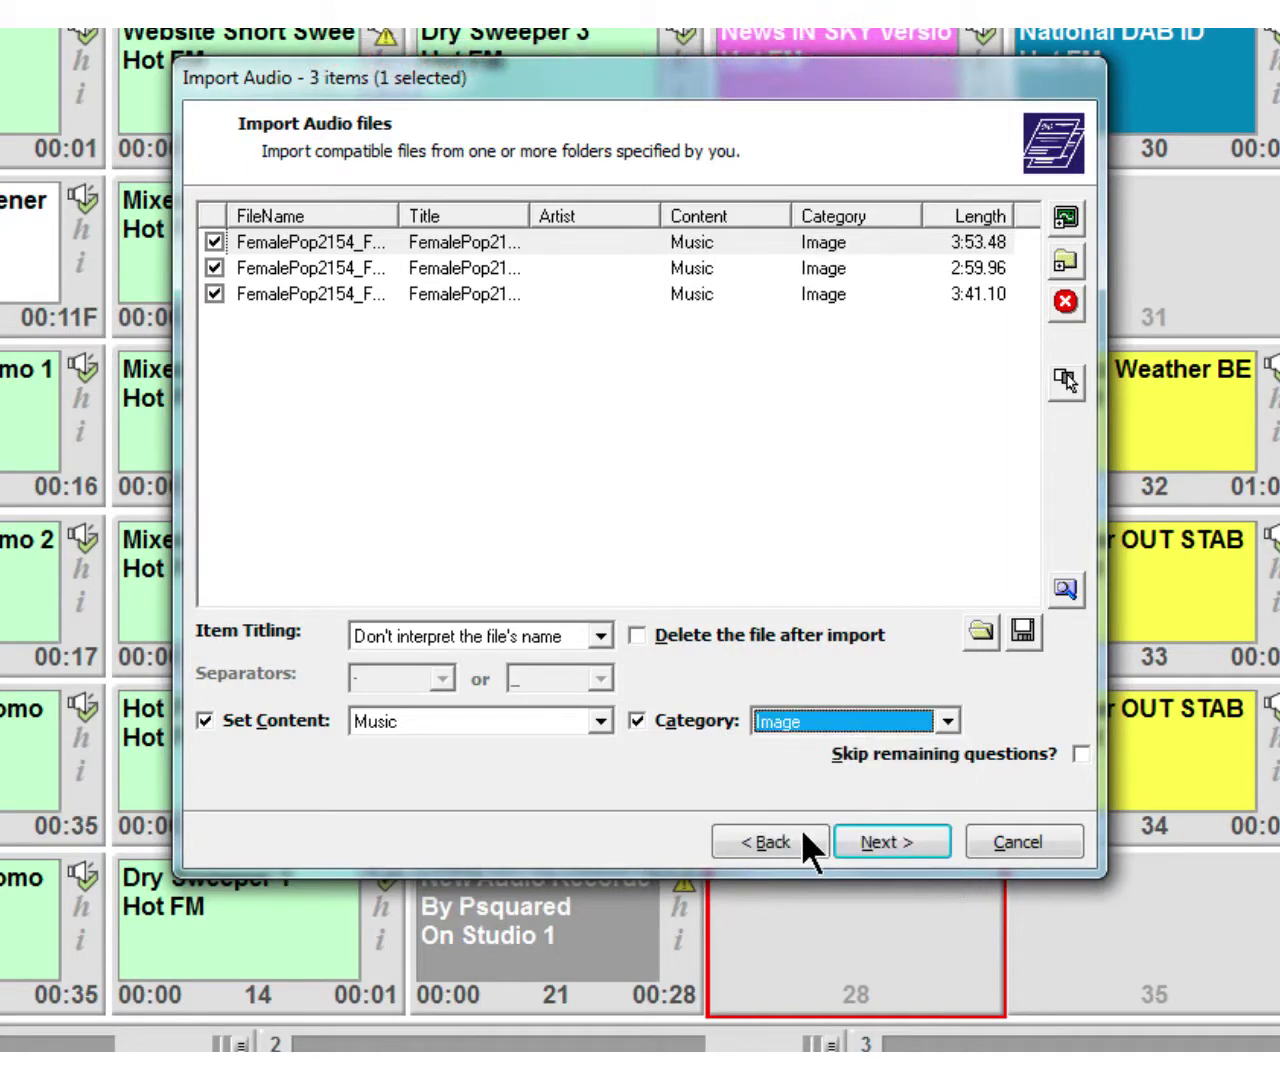
click(215, 268)
click(215, 242)
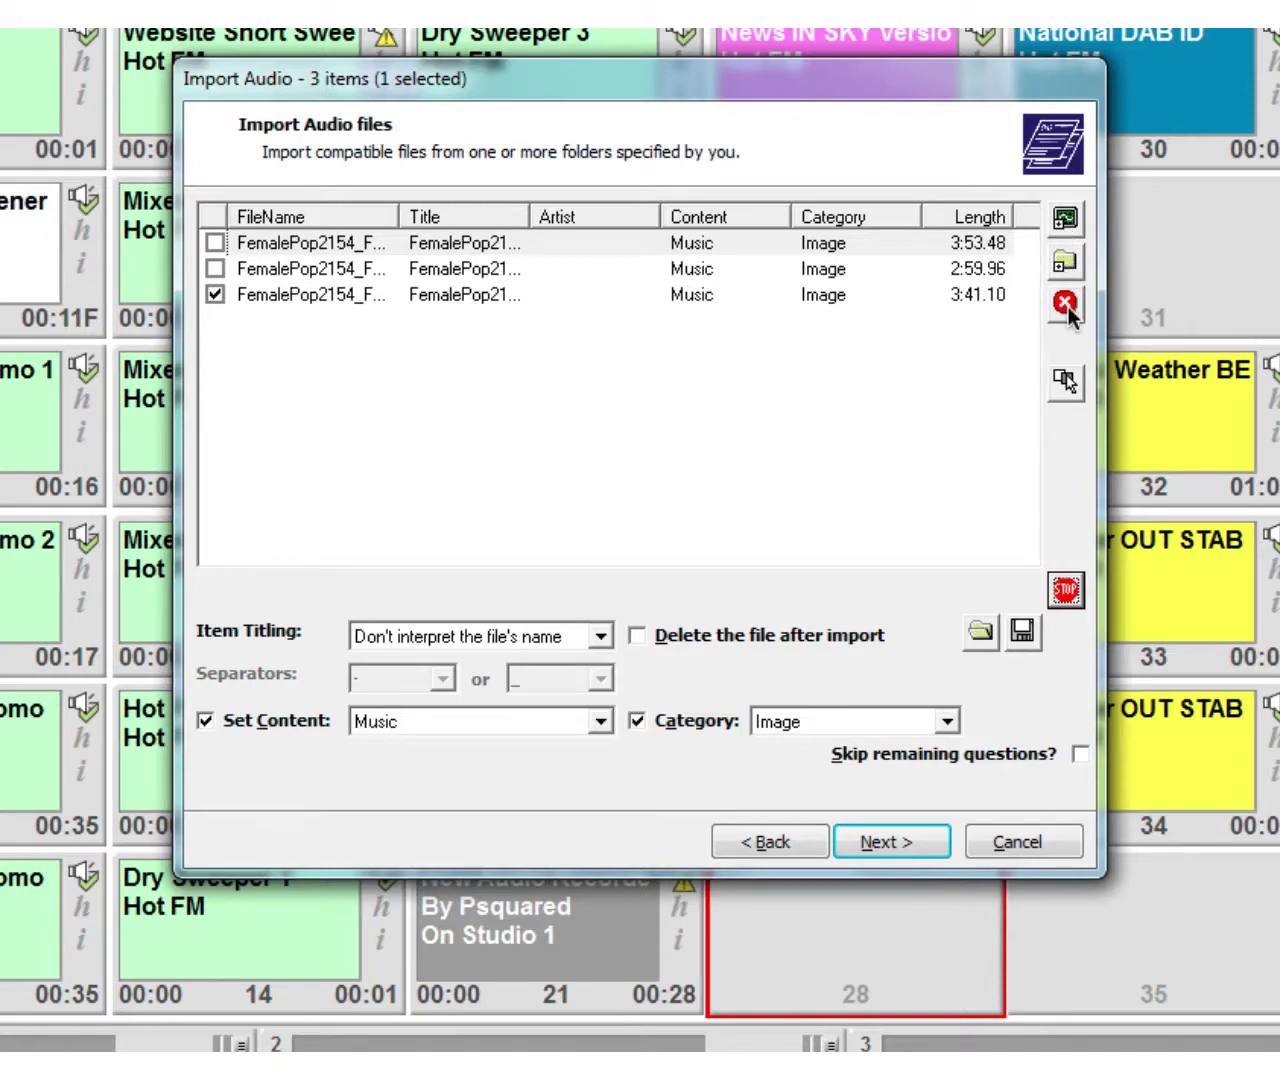
Remove the two unticked files, leaving only the 3:41.10 track.
click(417, 268)
click(1065, 300)
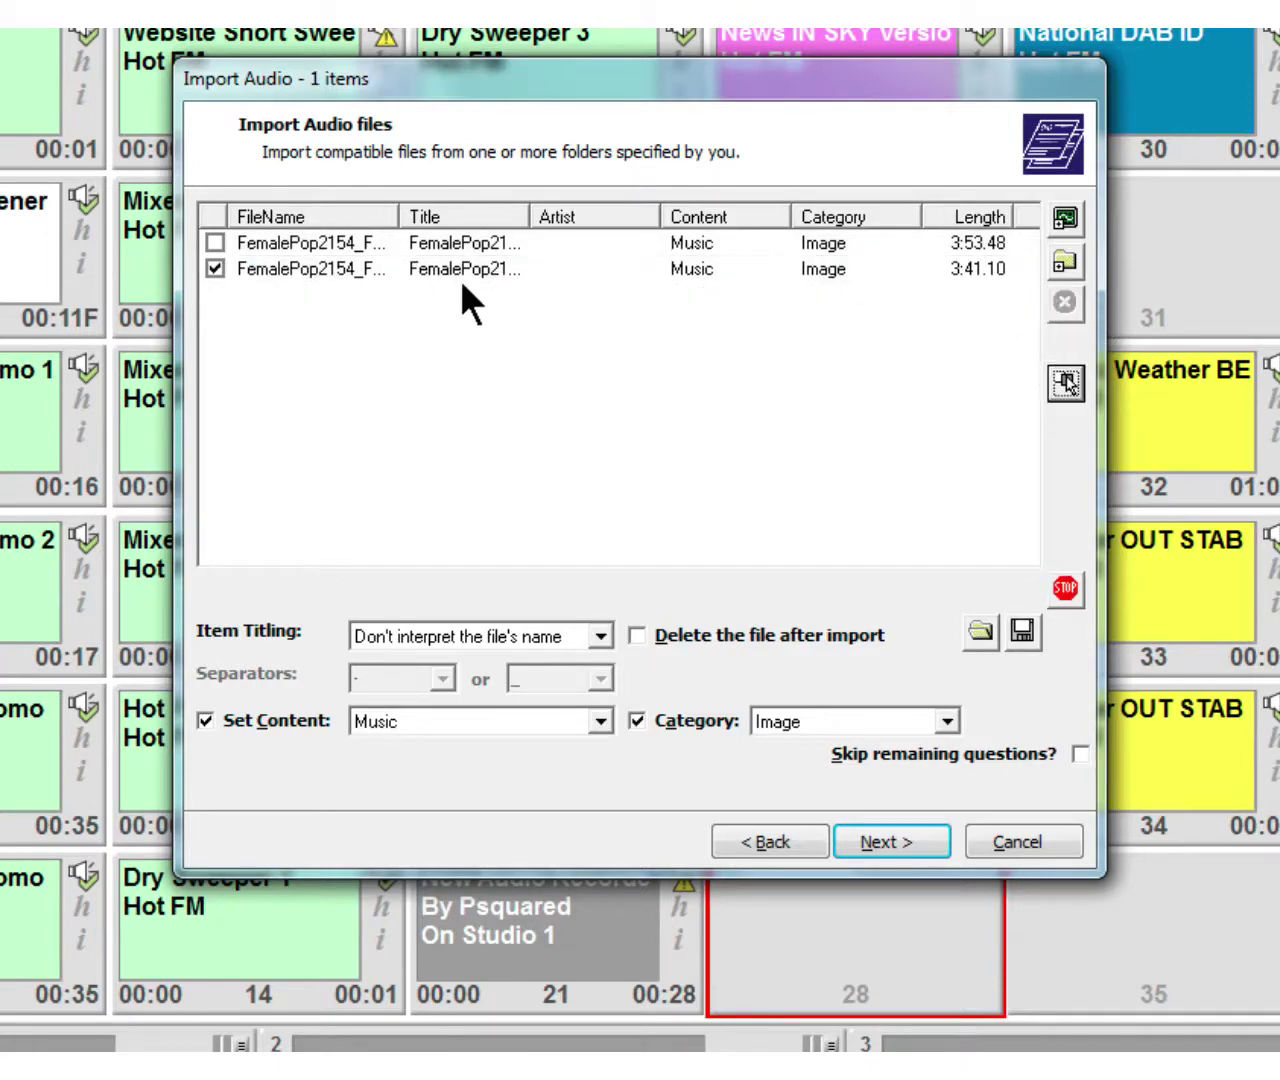
click(461, 244)
click(1065, 302)
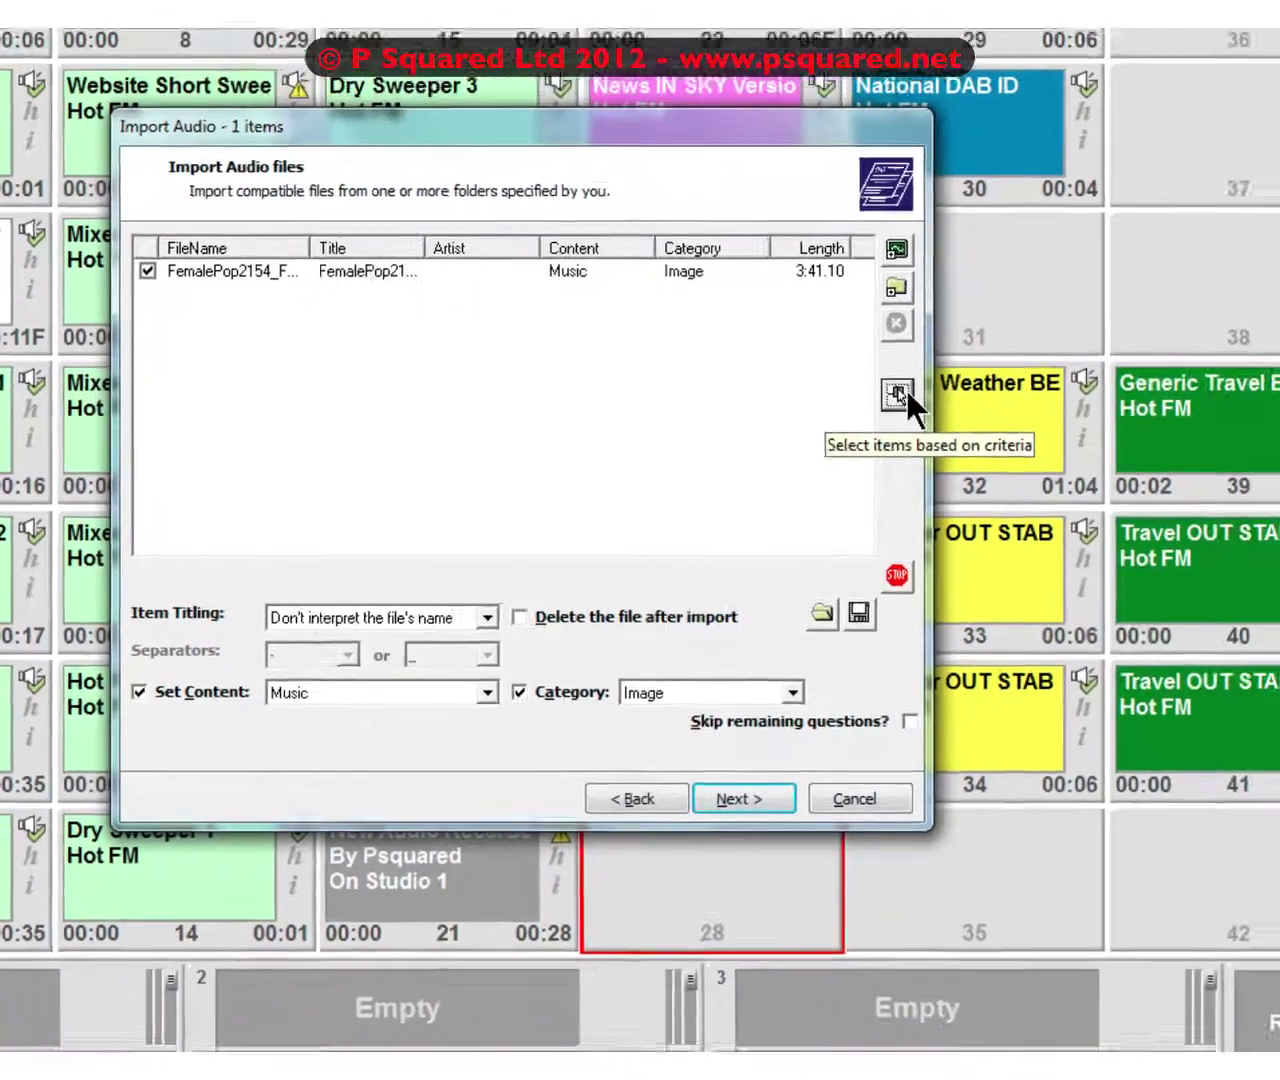
Select all remaining files and search the library for matching items.
click(1068, 380)
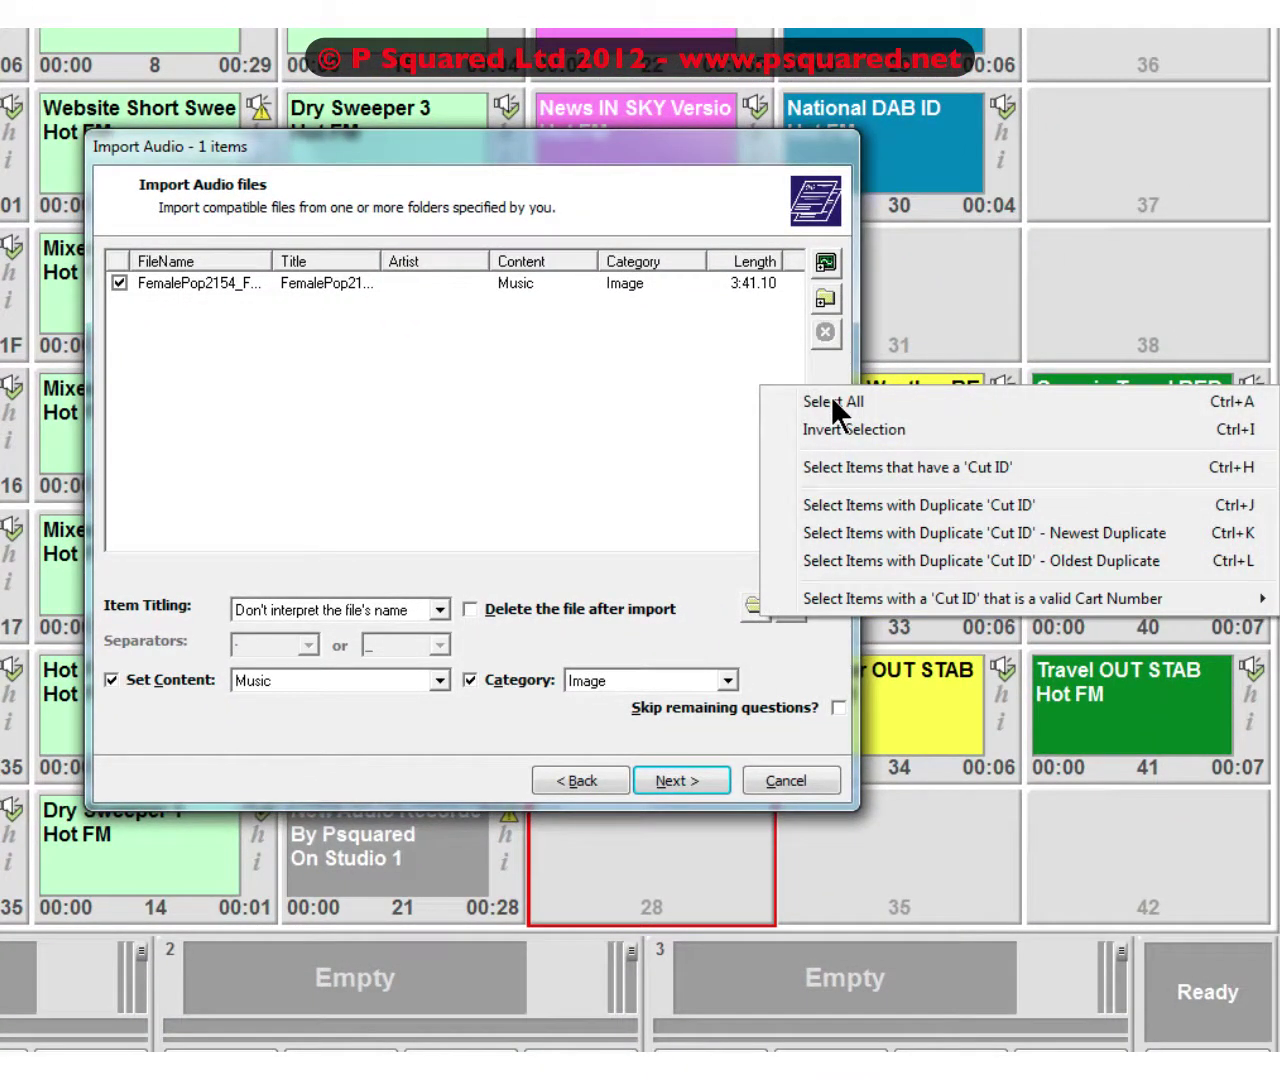
key(ctrl+a)
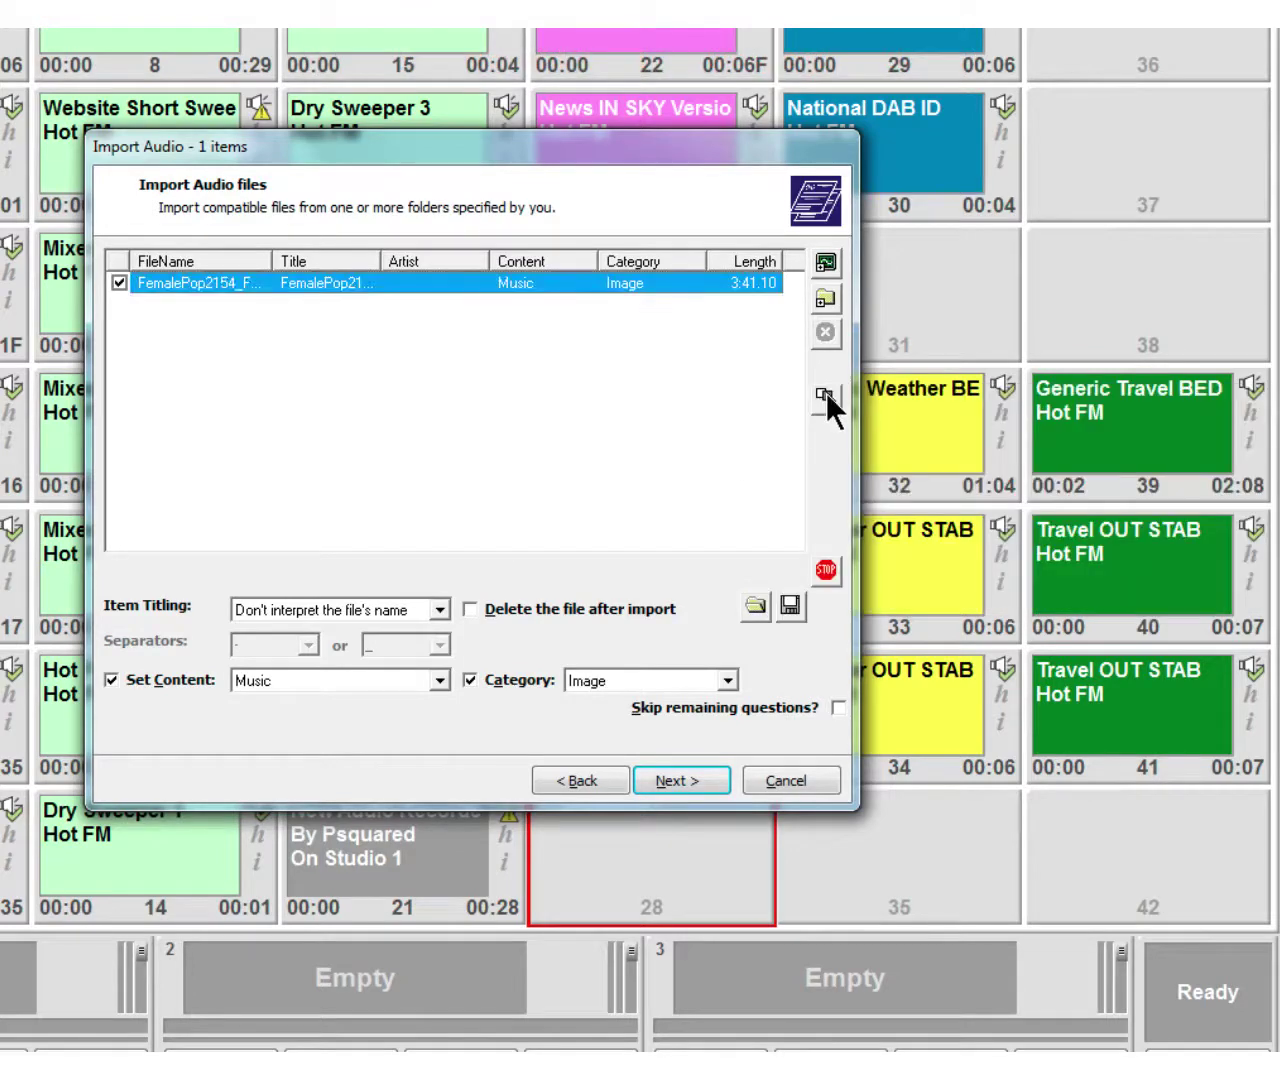
click(826, 398)
click(768, 402)
click(825, 572)
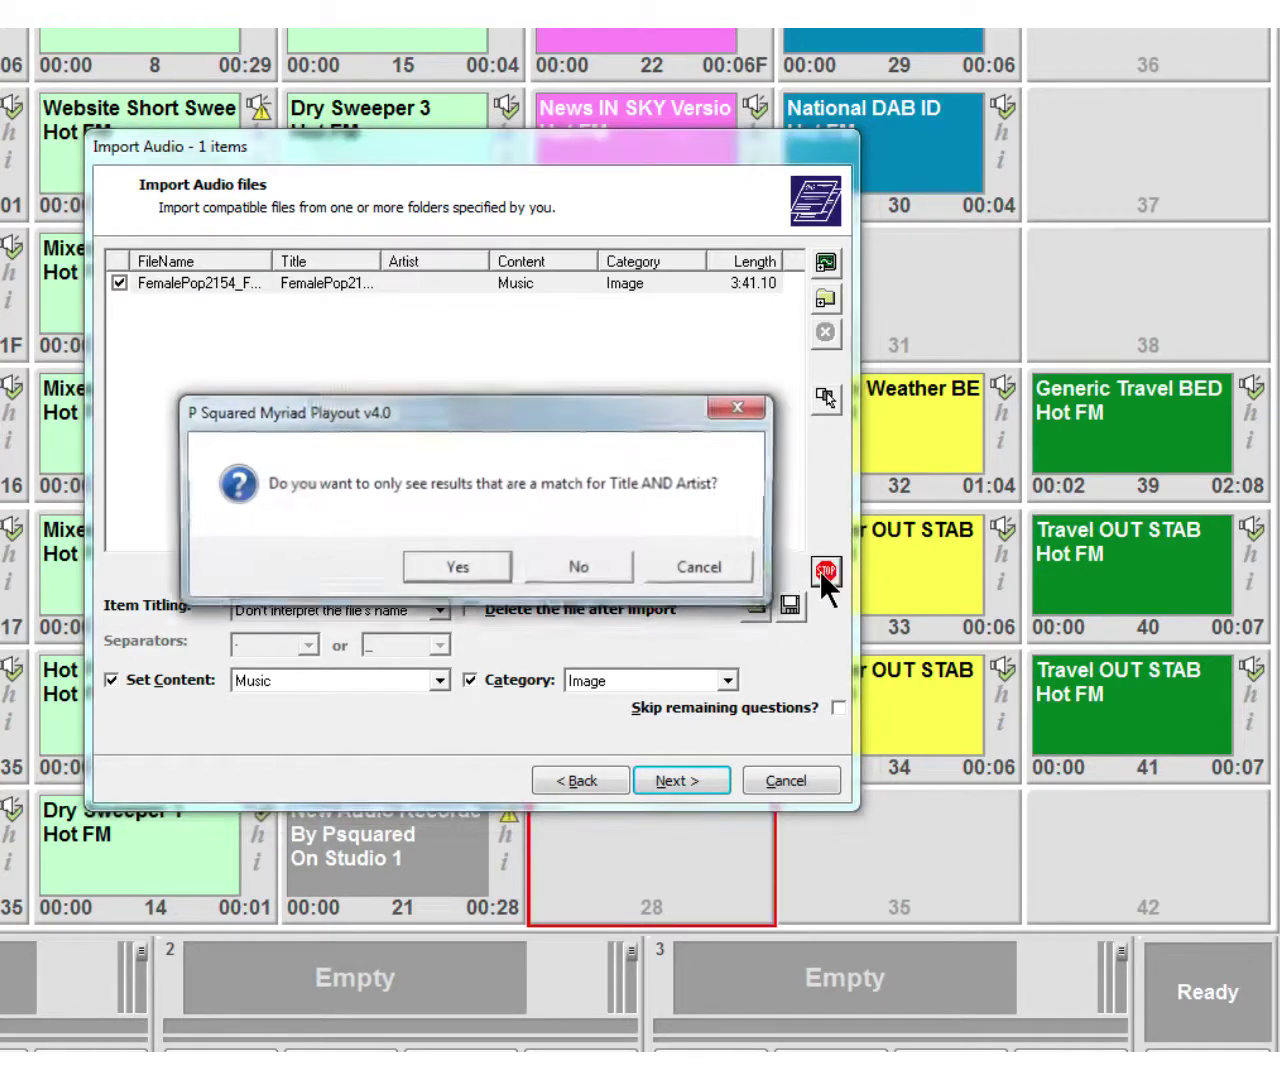
click(580, 569)
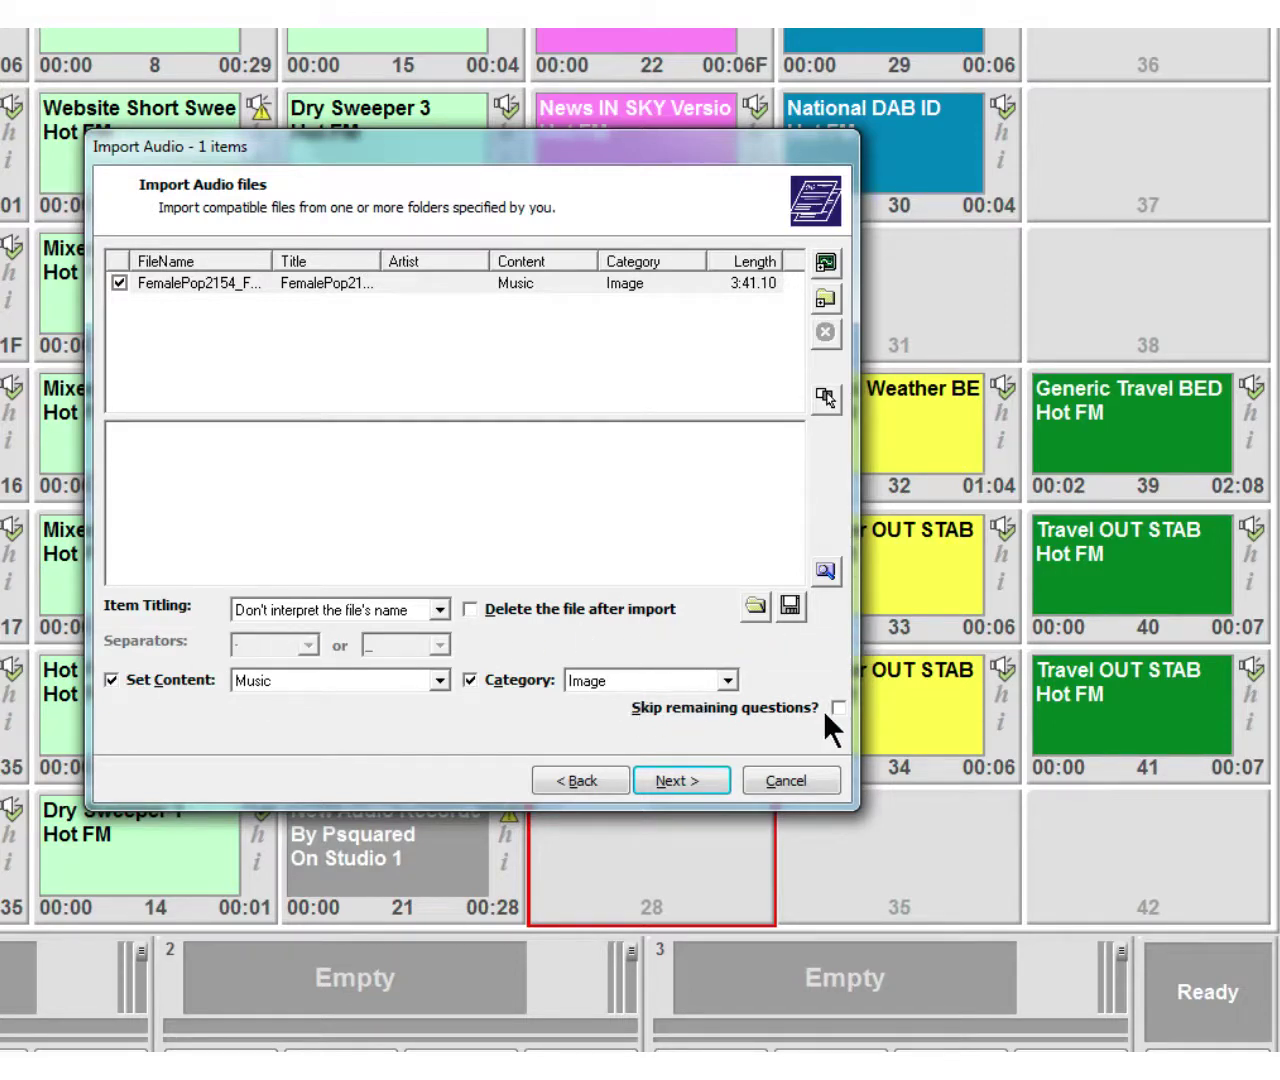
Advance past cart number allocation to the Import Audio Format page.
click(682, 780)
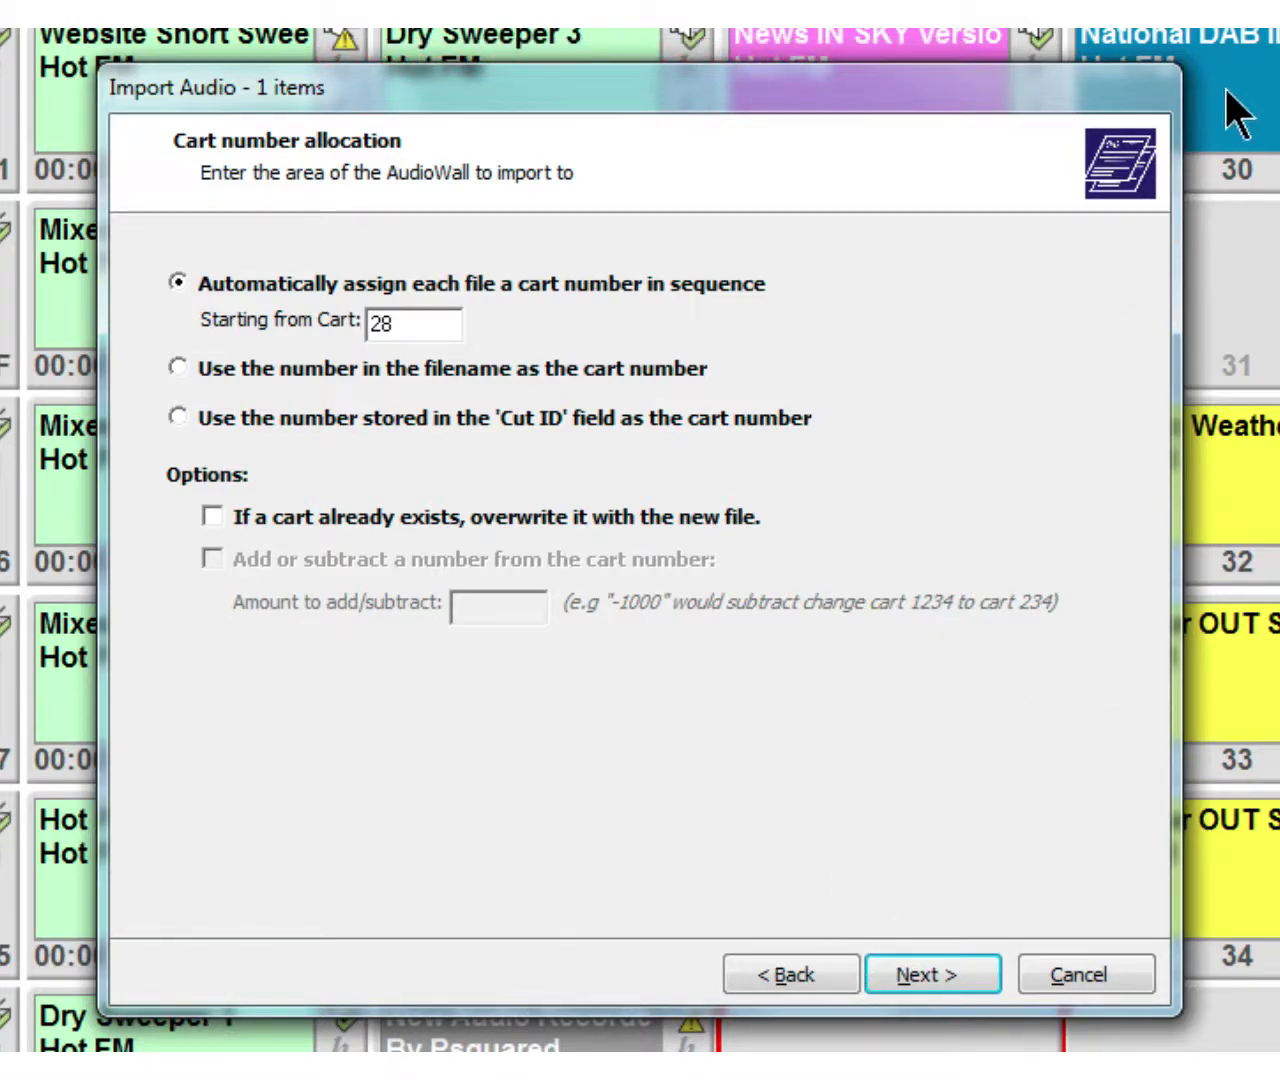
click(930, 971)
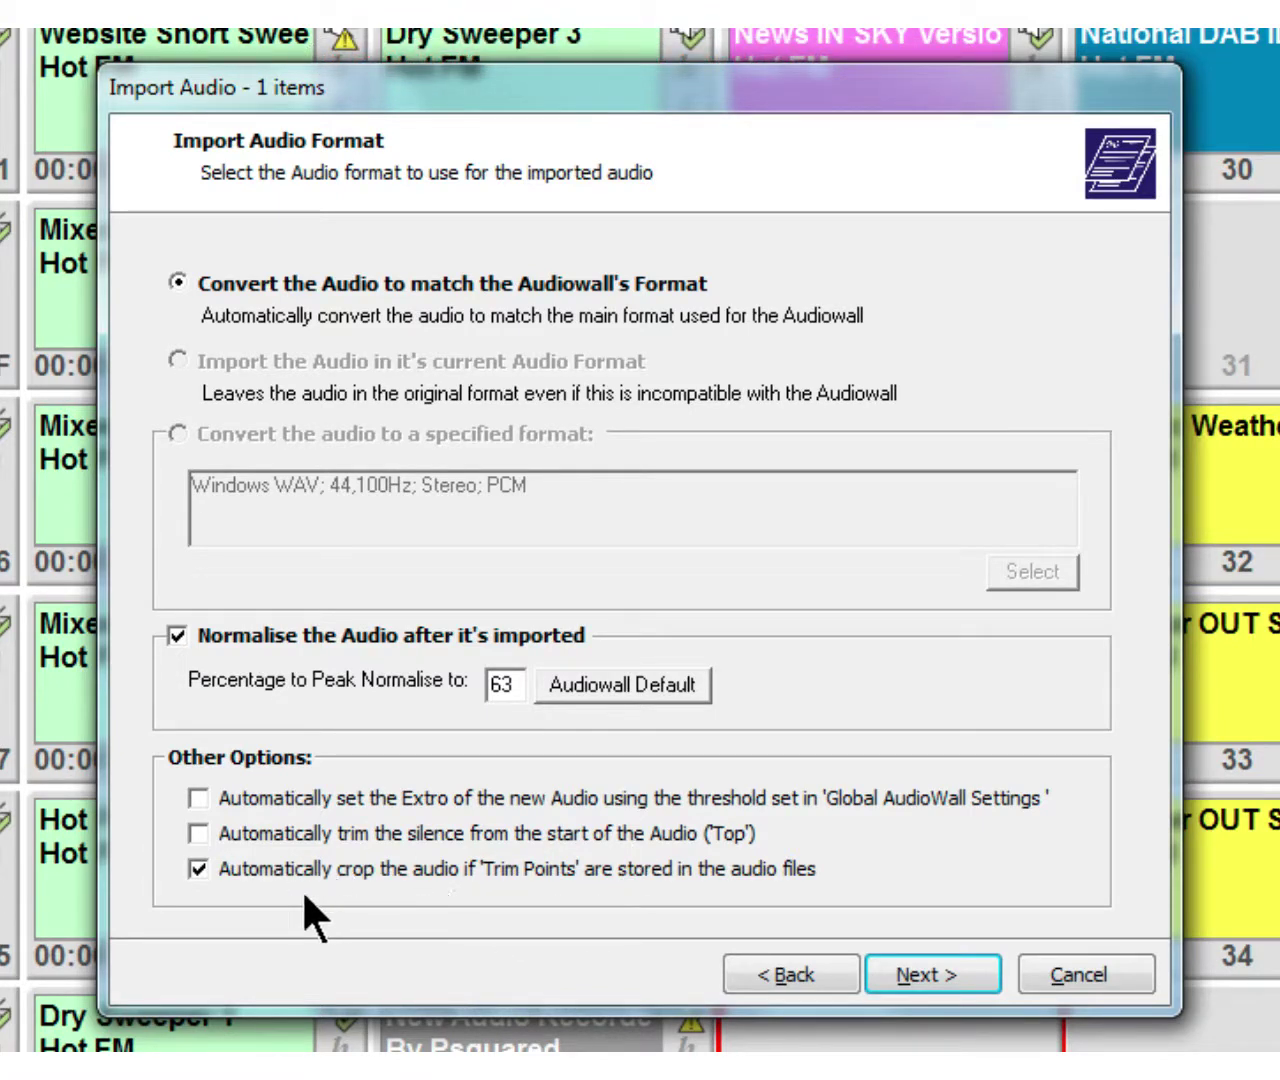
Turn on automatic extro and silence trimming, and turn off cropping to trim points.
click(198, 799)
click(198, 831)
click(198, 868)
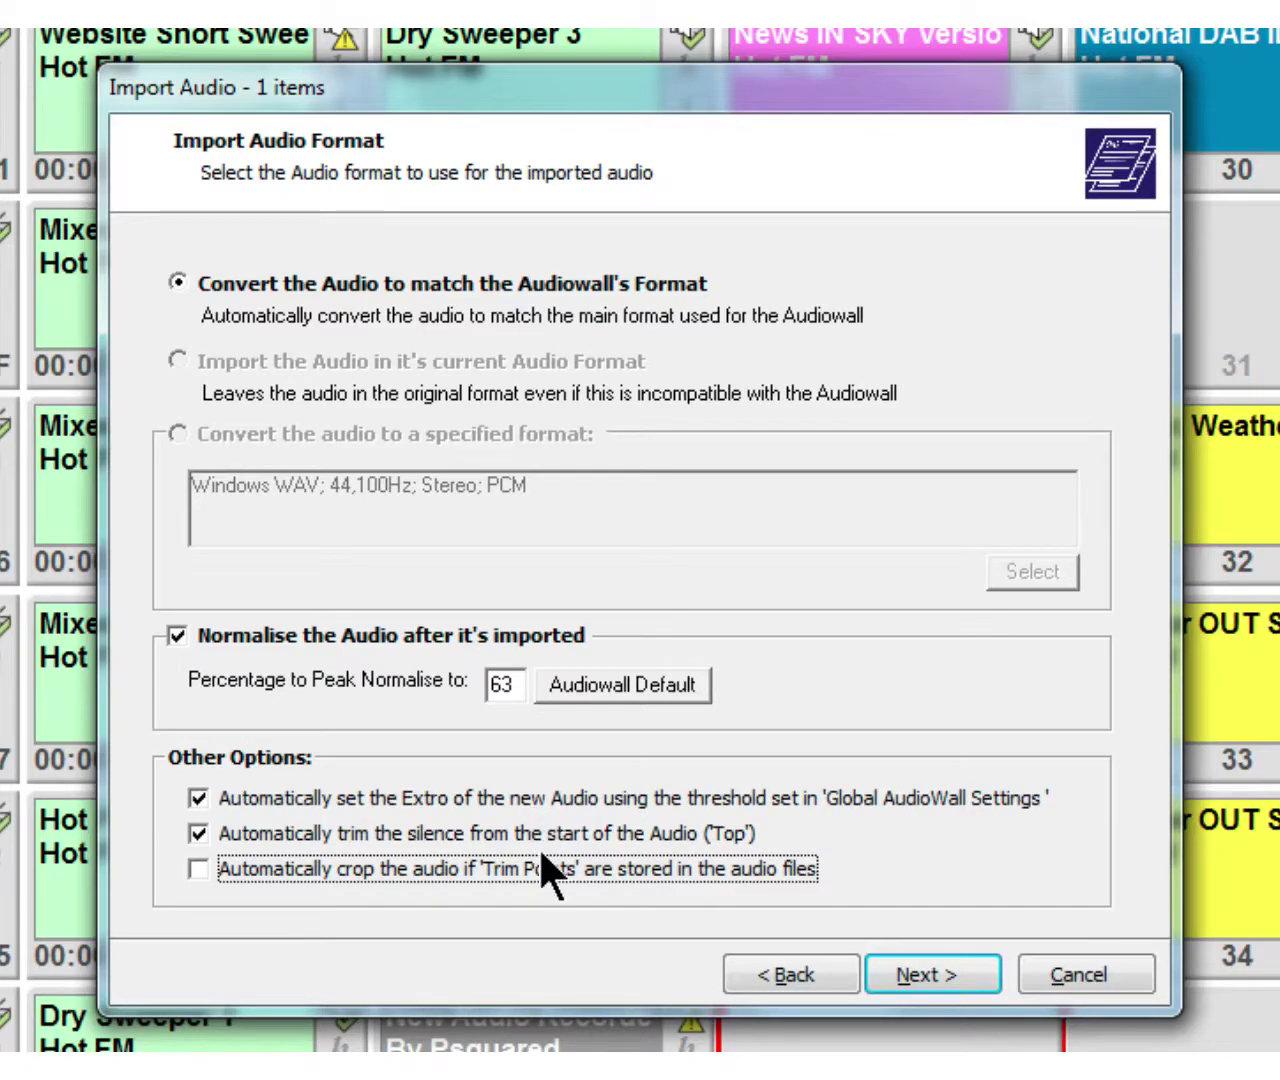
Run the import of the FemalePop2154 track into cart 28 and finish the wizard.
click(929, 970)
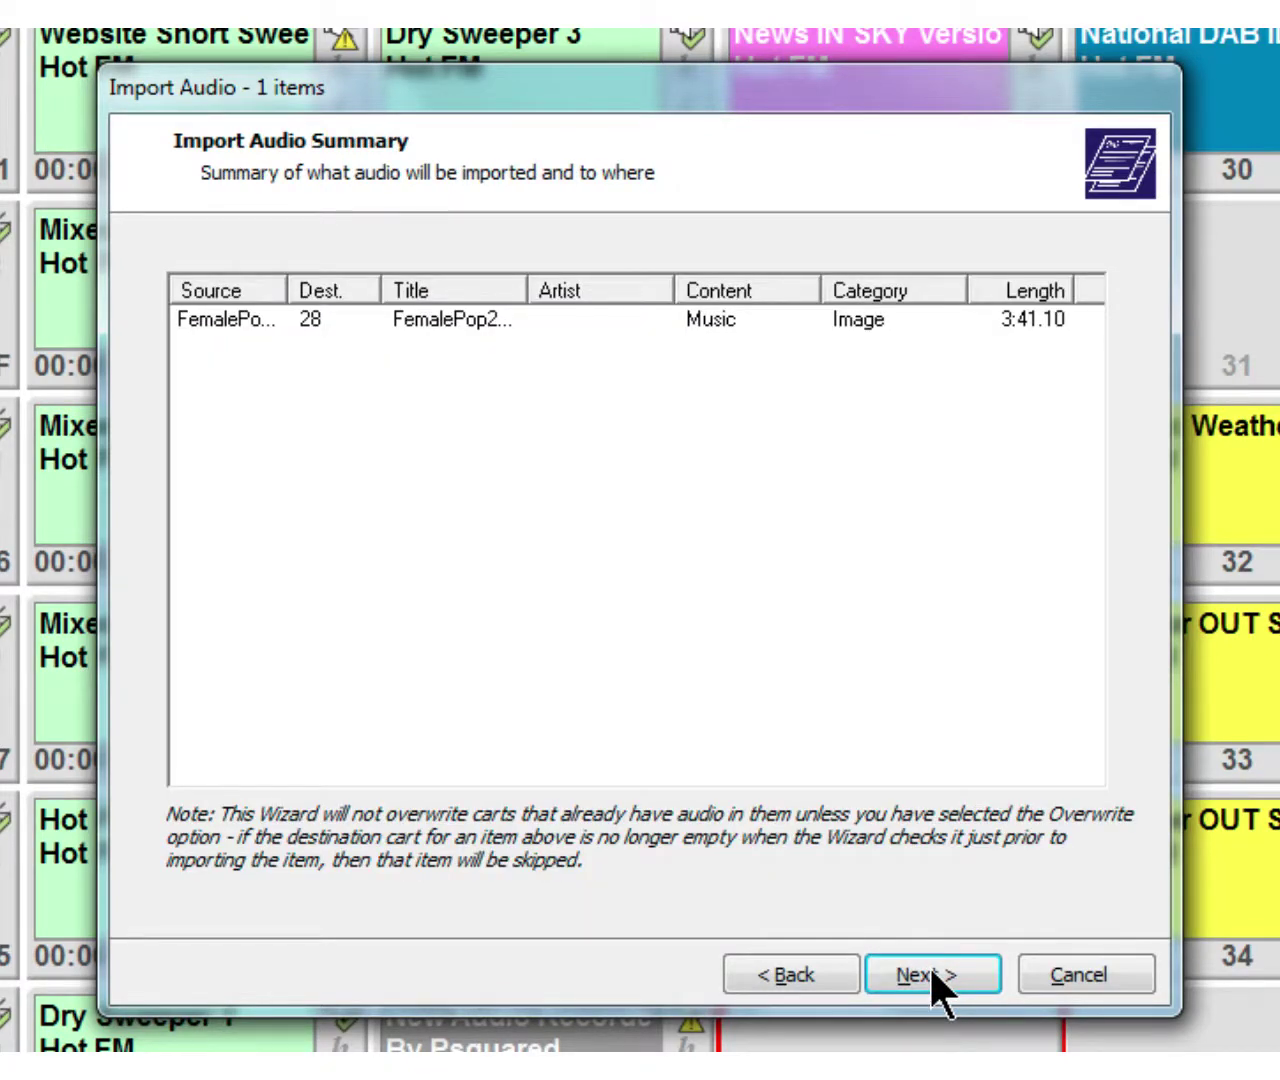
click(929, 975)
click(665, 675)
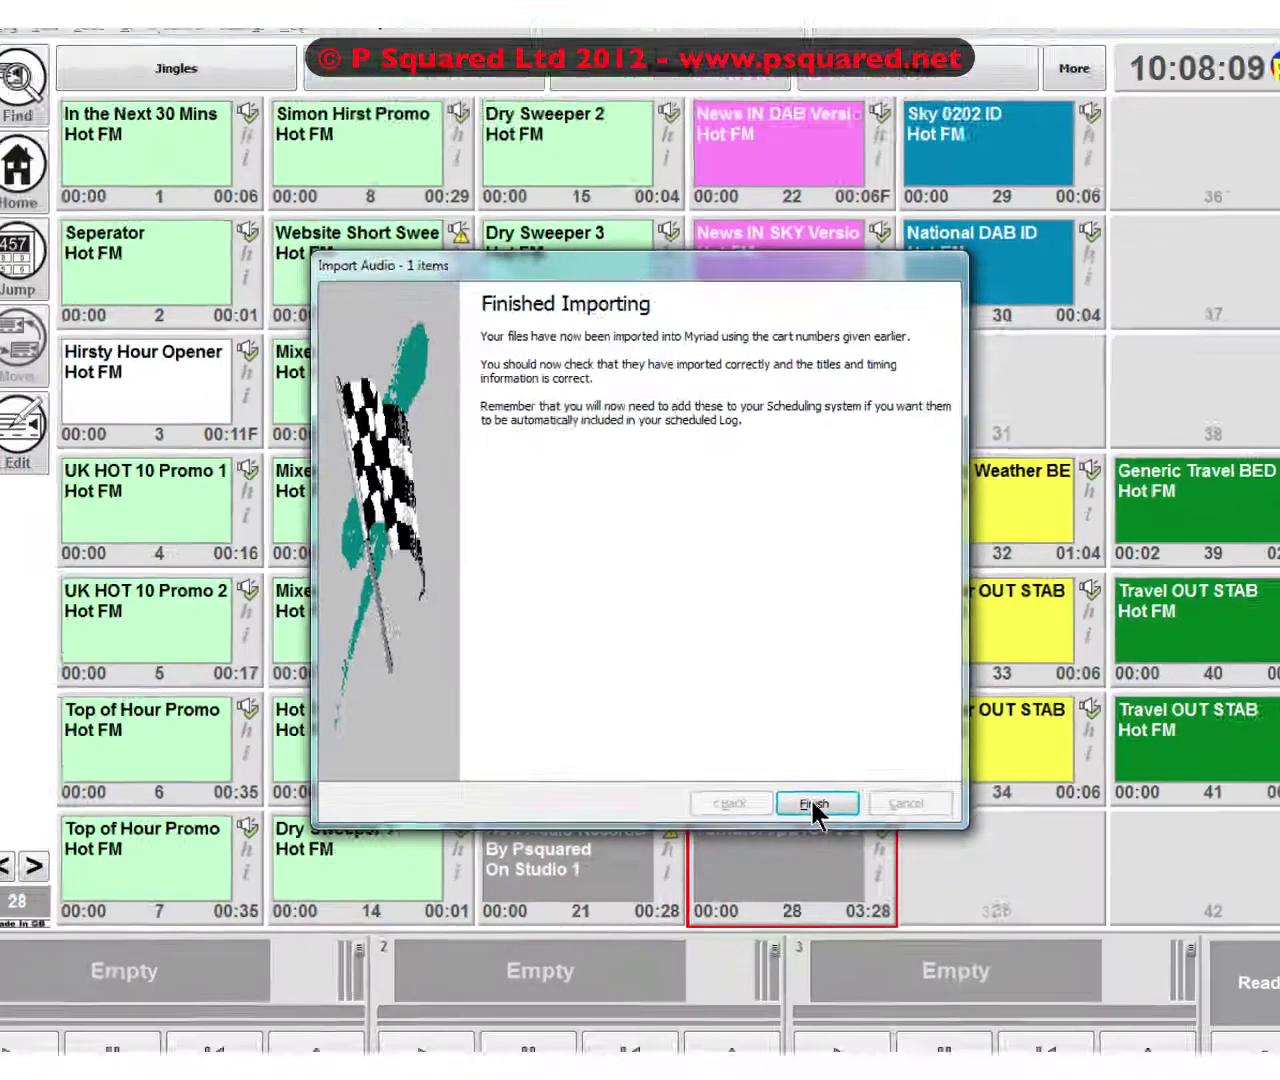
click(921, 973)
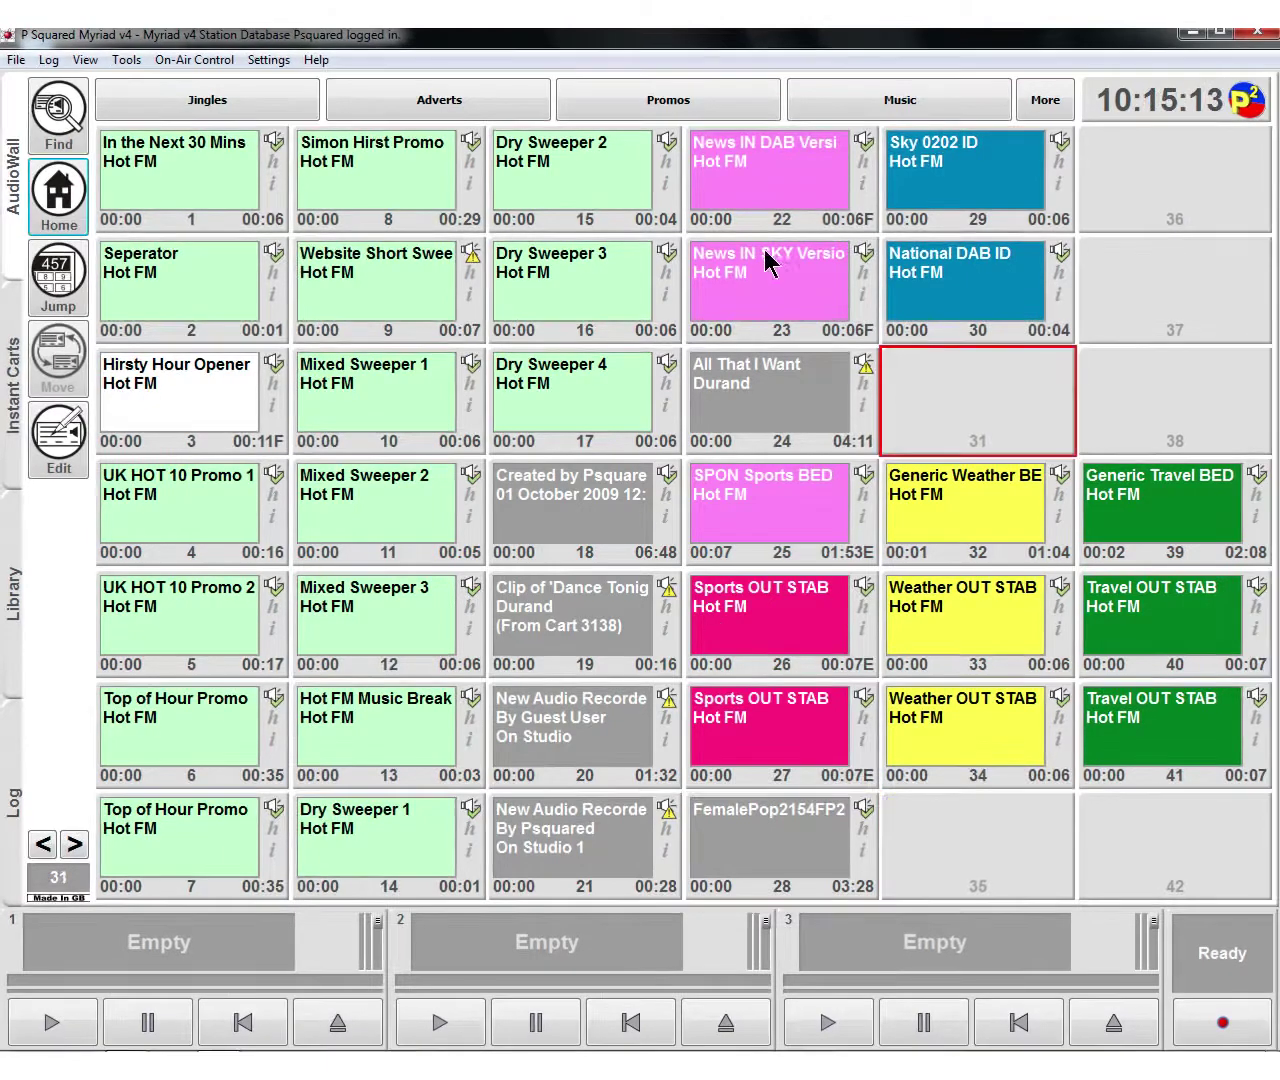
Show the Music carts and jump to the next empty cart, 3135.
click(843, 117)
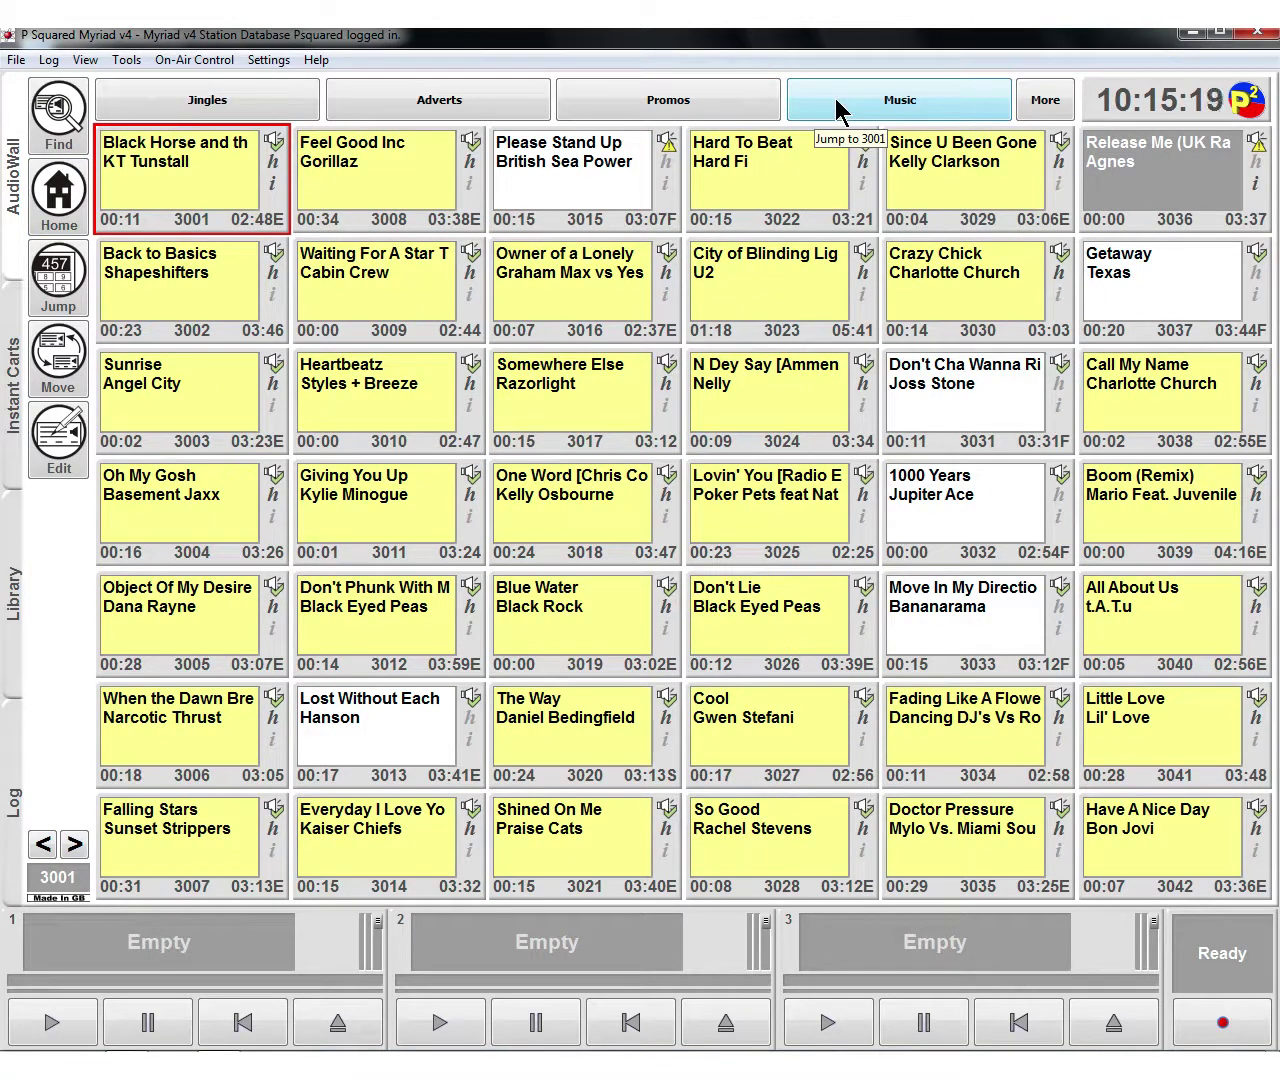
right_click(177, 188)
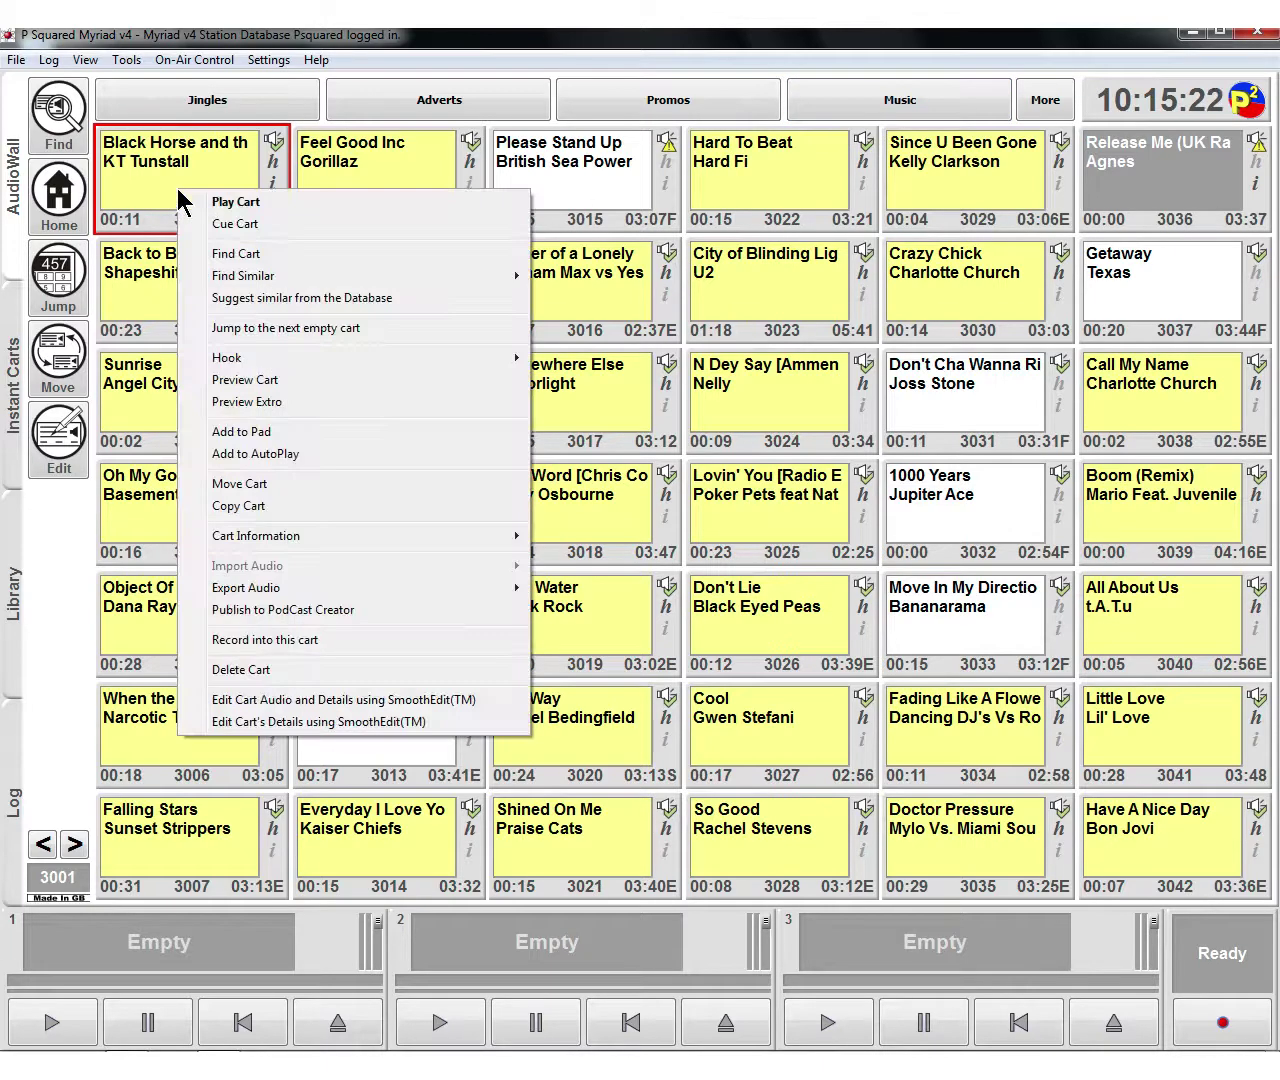
click(288, 328)
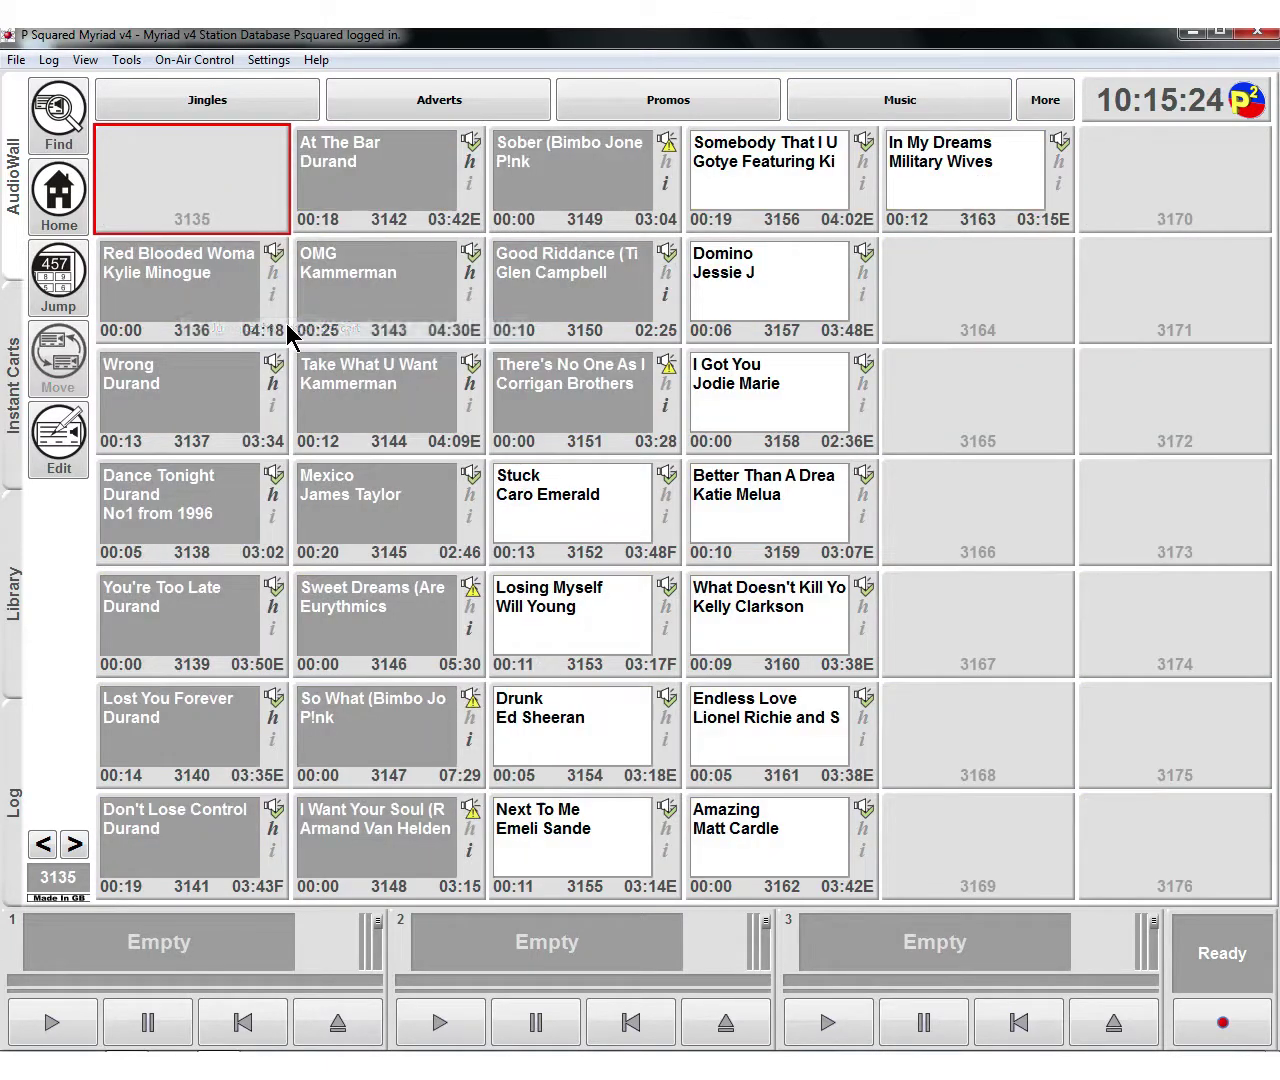
Start ripping CD tracks into cart 3135 via Import Audio.
right_click(171, 168)
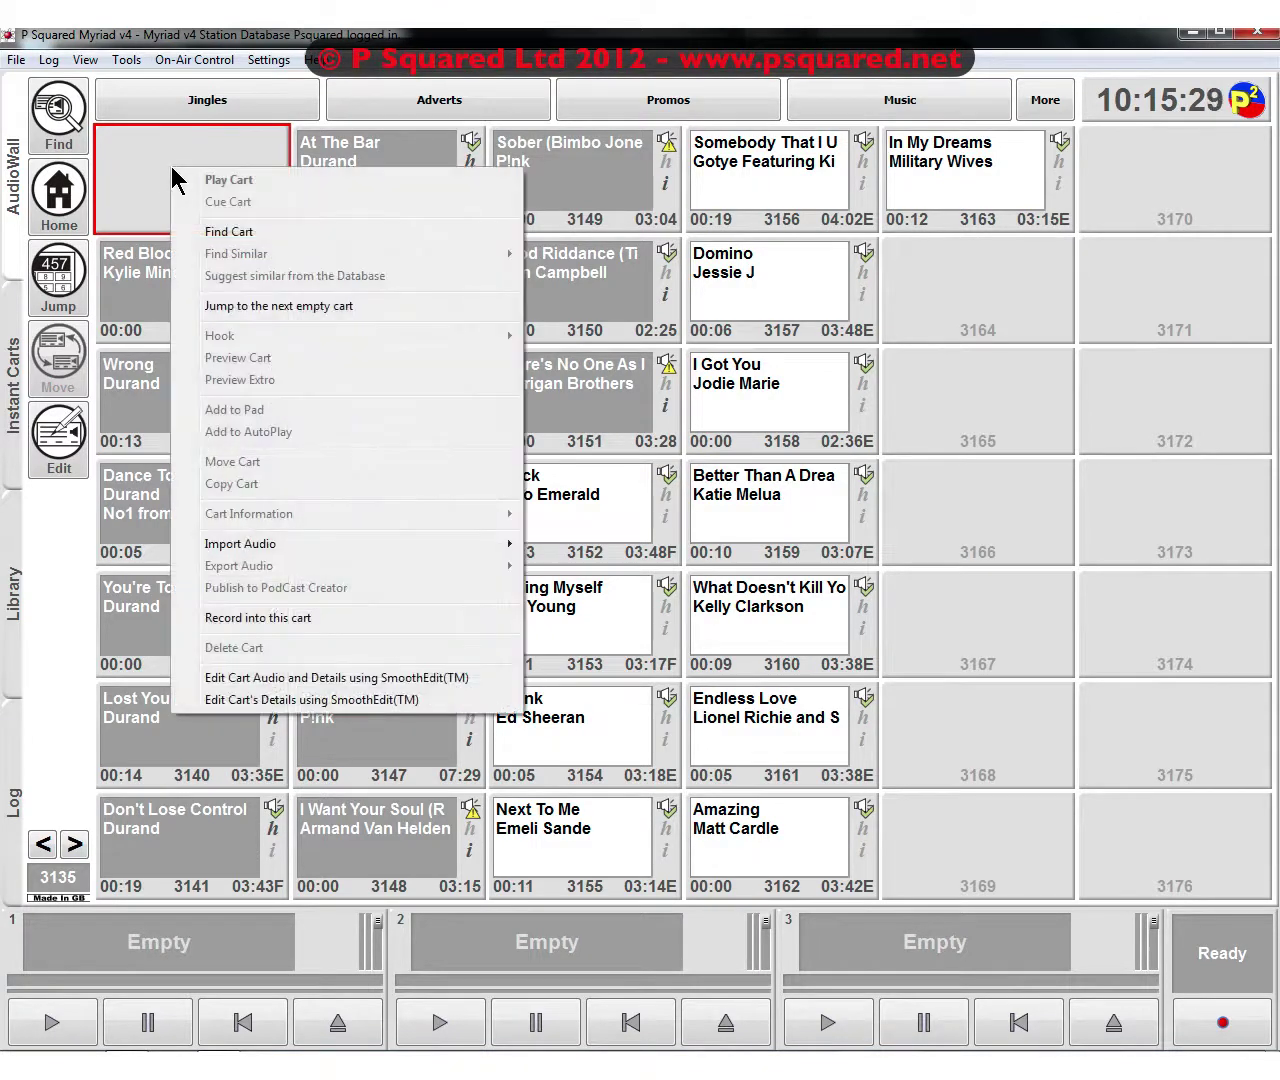
mouse_move(457, 543)
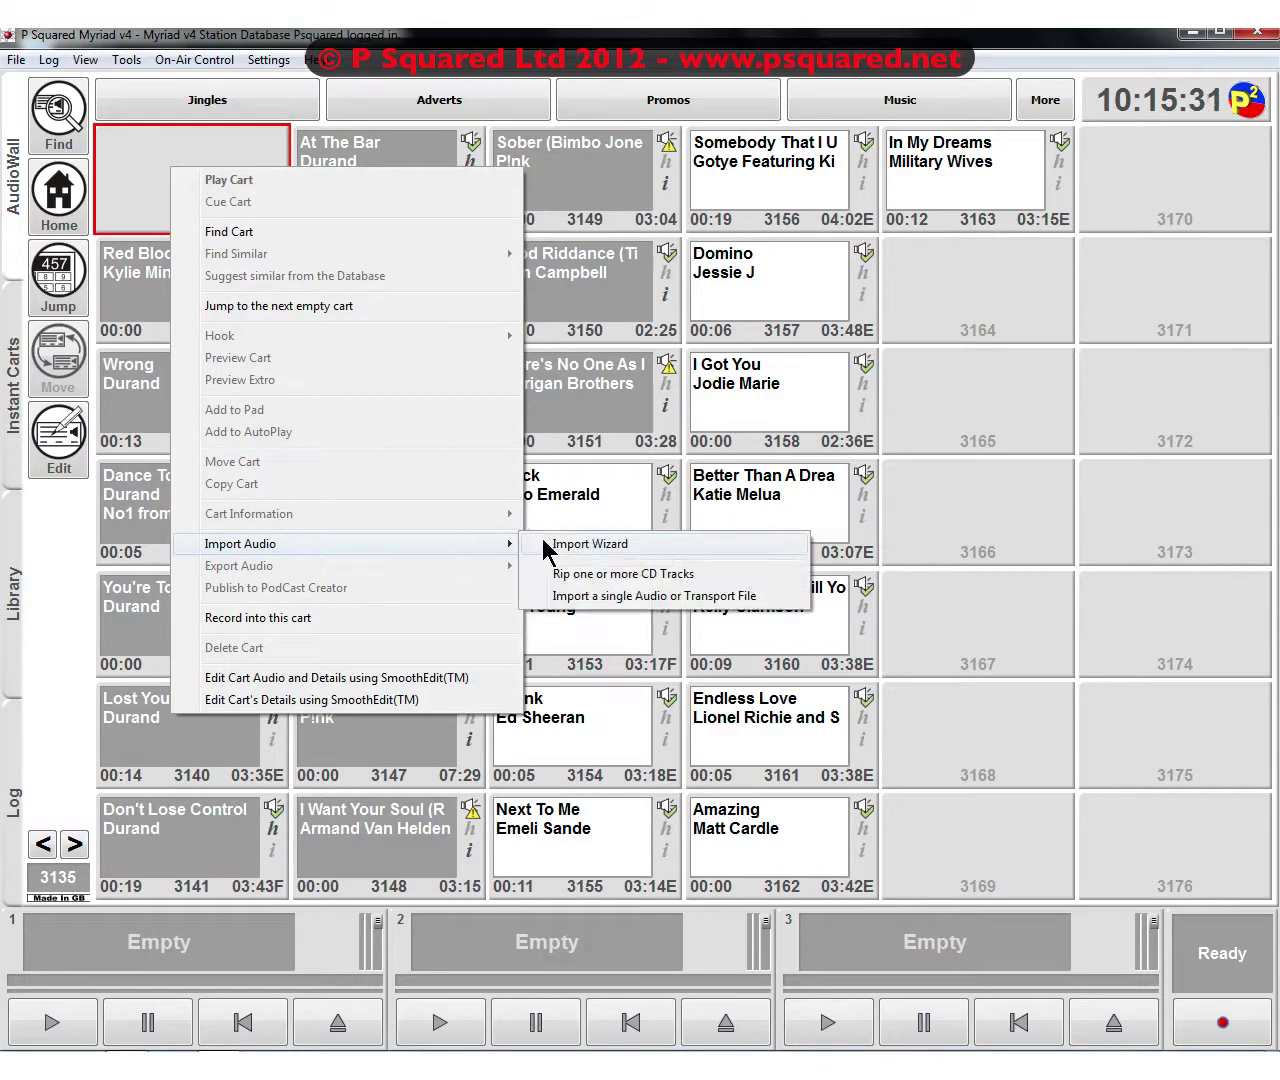
click(560, 575)
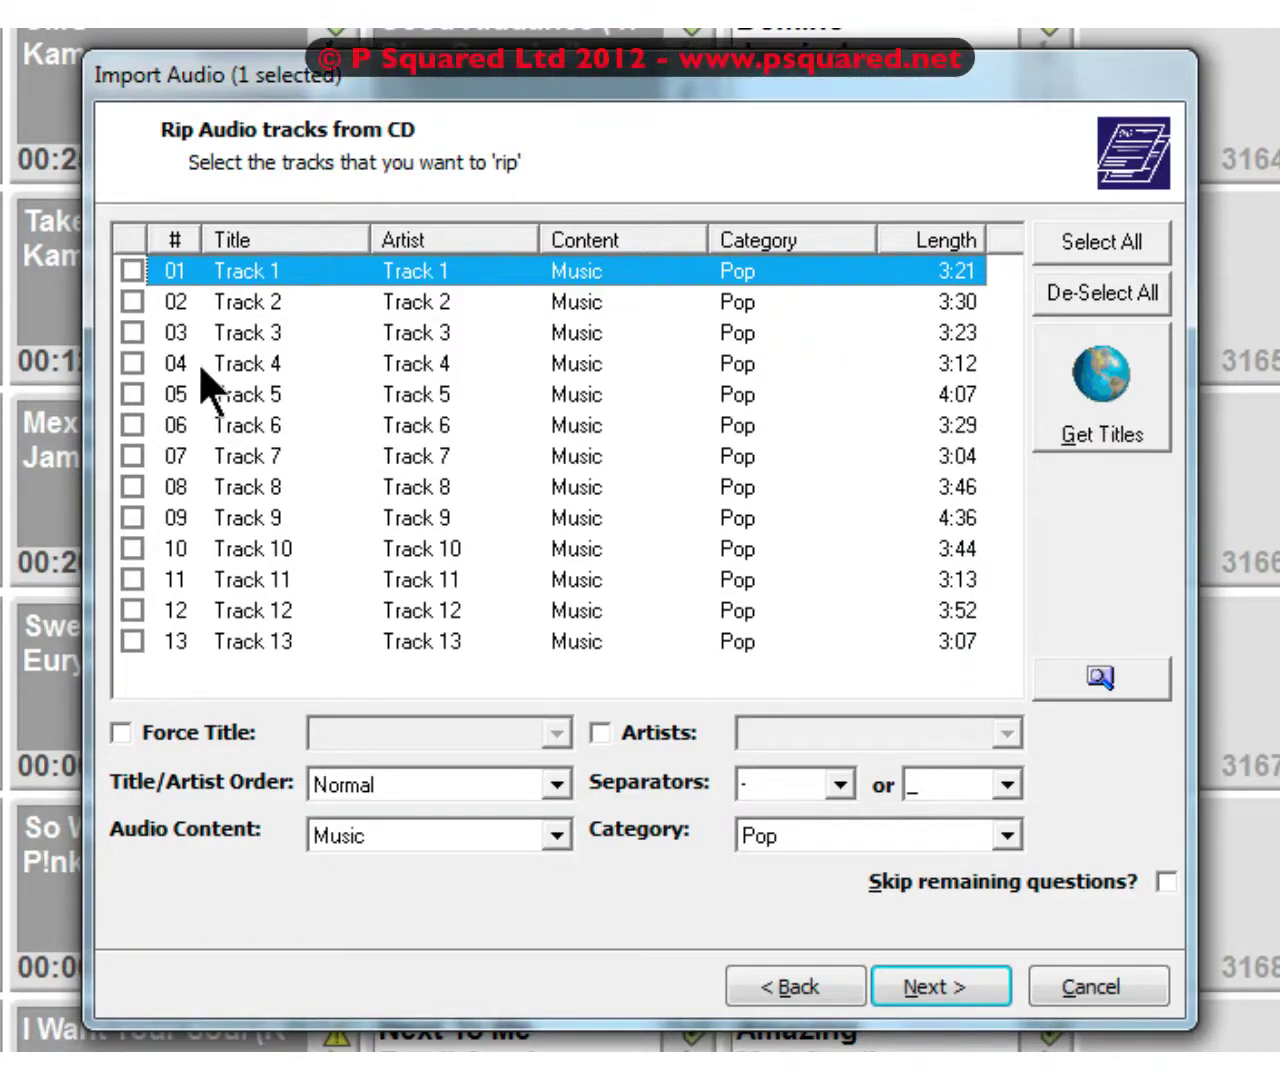
Tick CD tracks 01 and 02 and set their common artist to 'Norah Jones'.
click(130, 265)
click(132, 302)
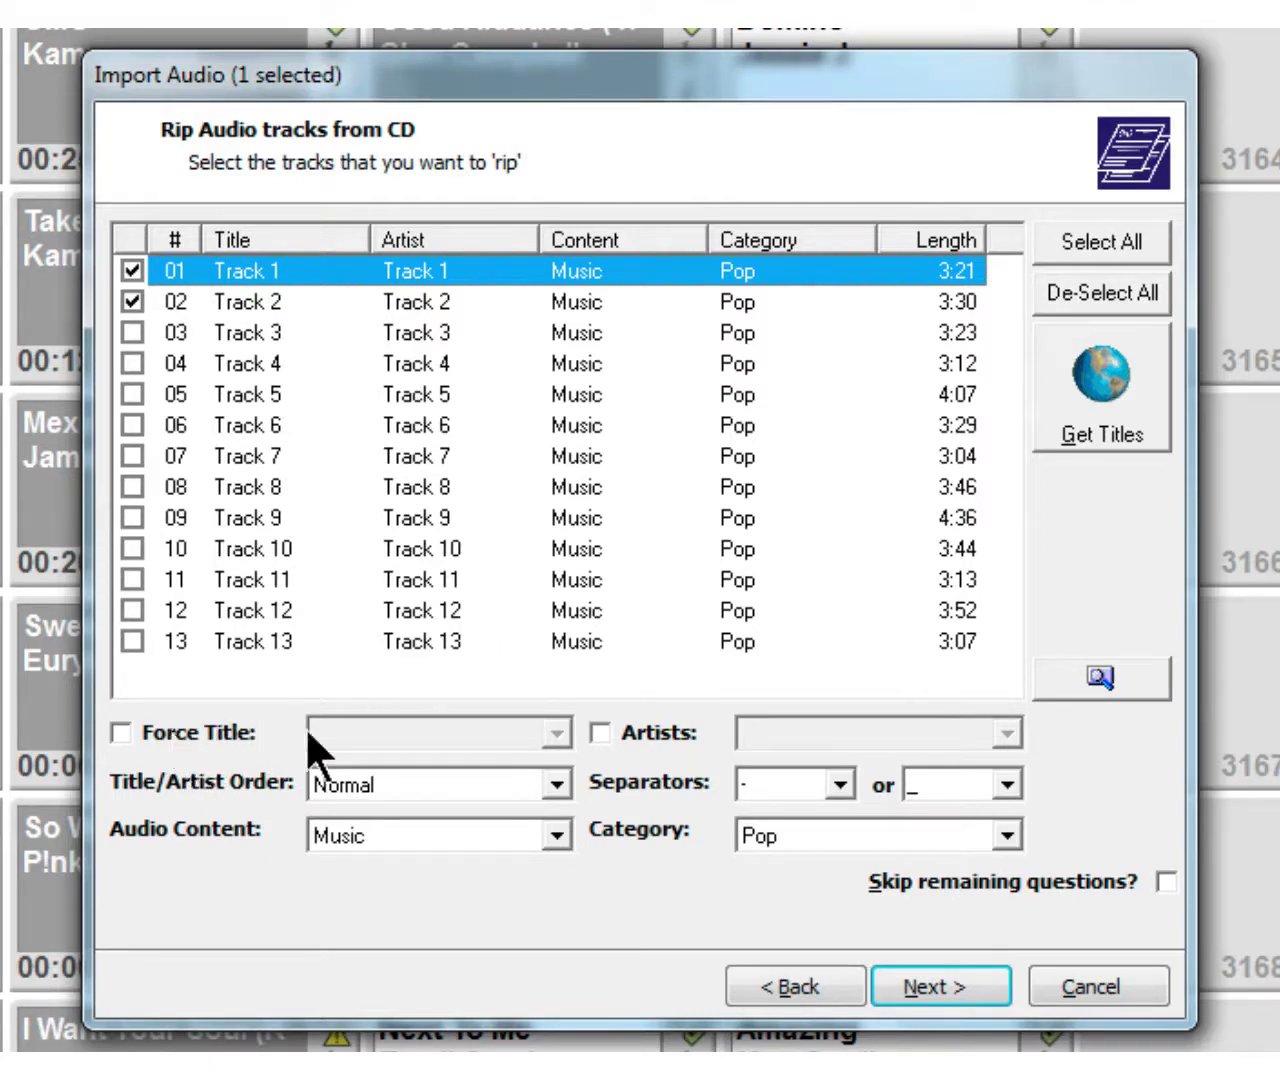
click(643, 731)
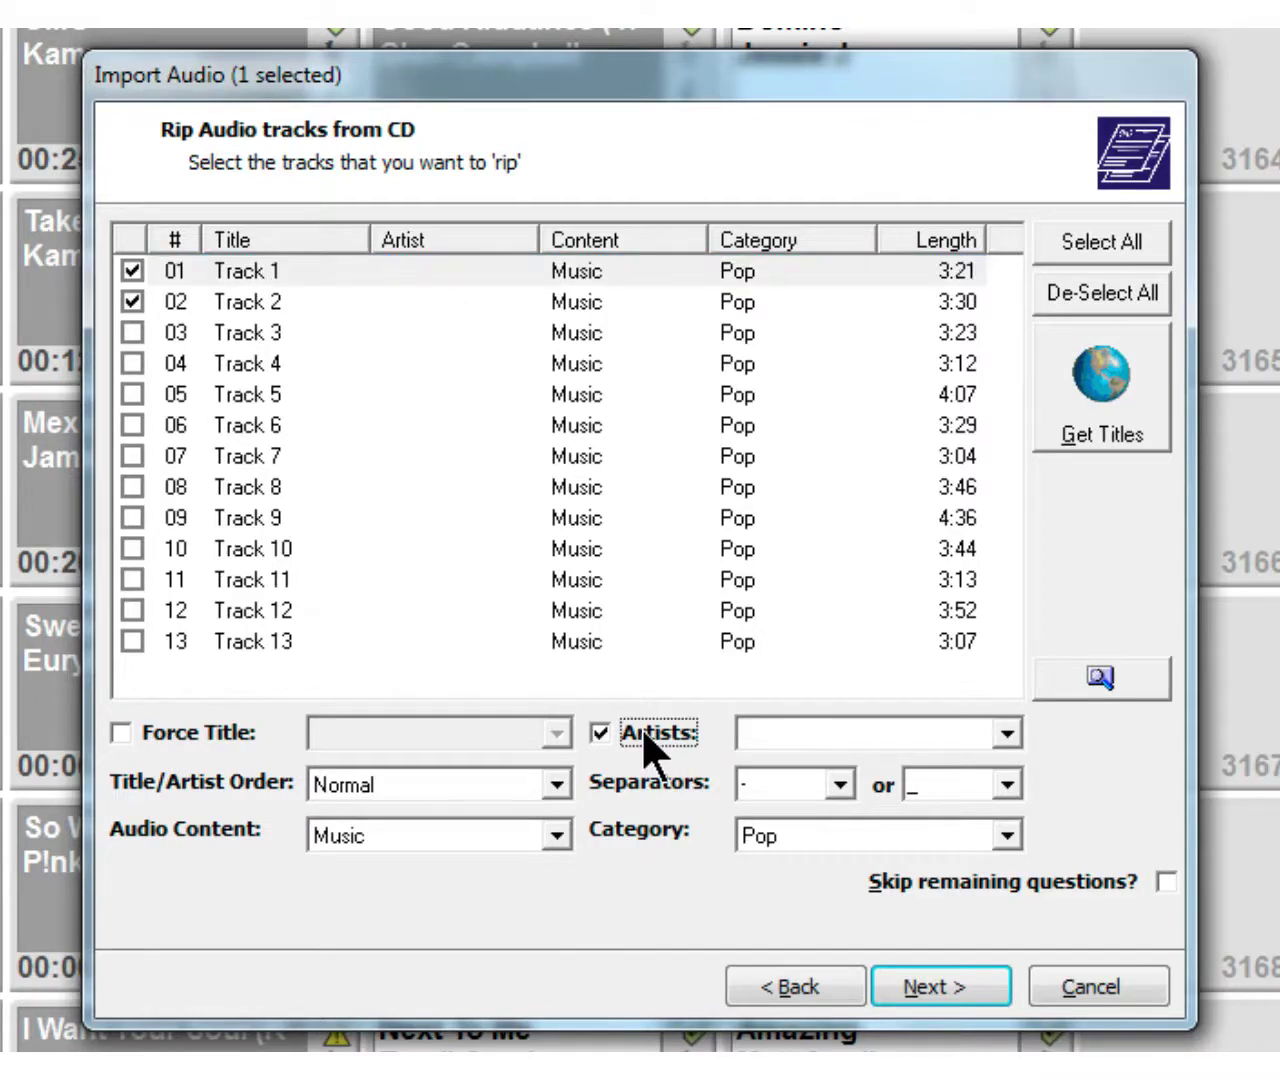
click(834, 731)
text(Norah Jo)
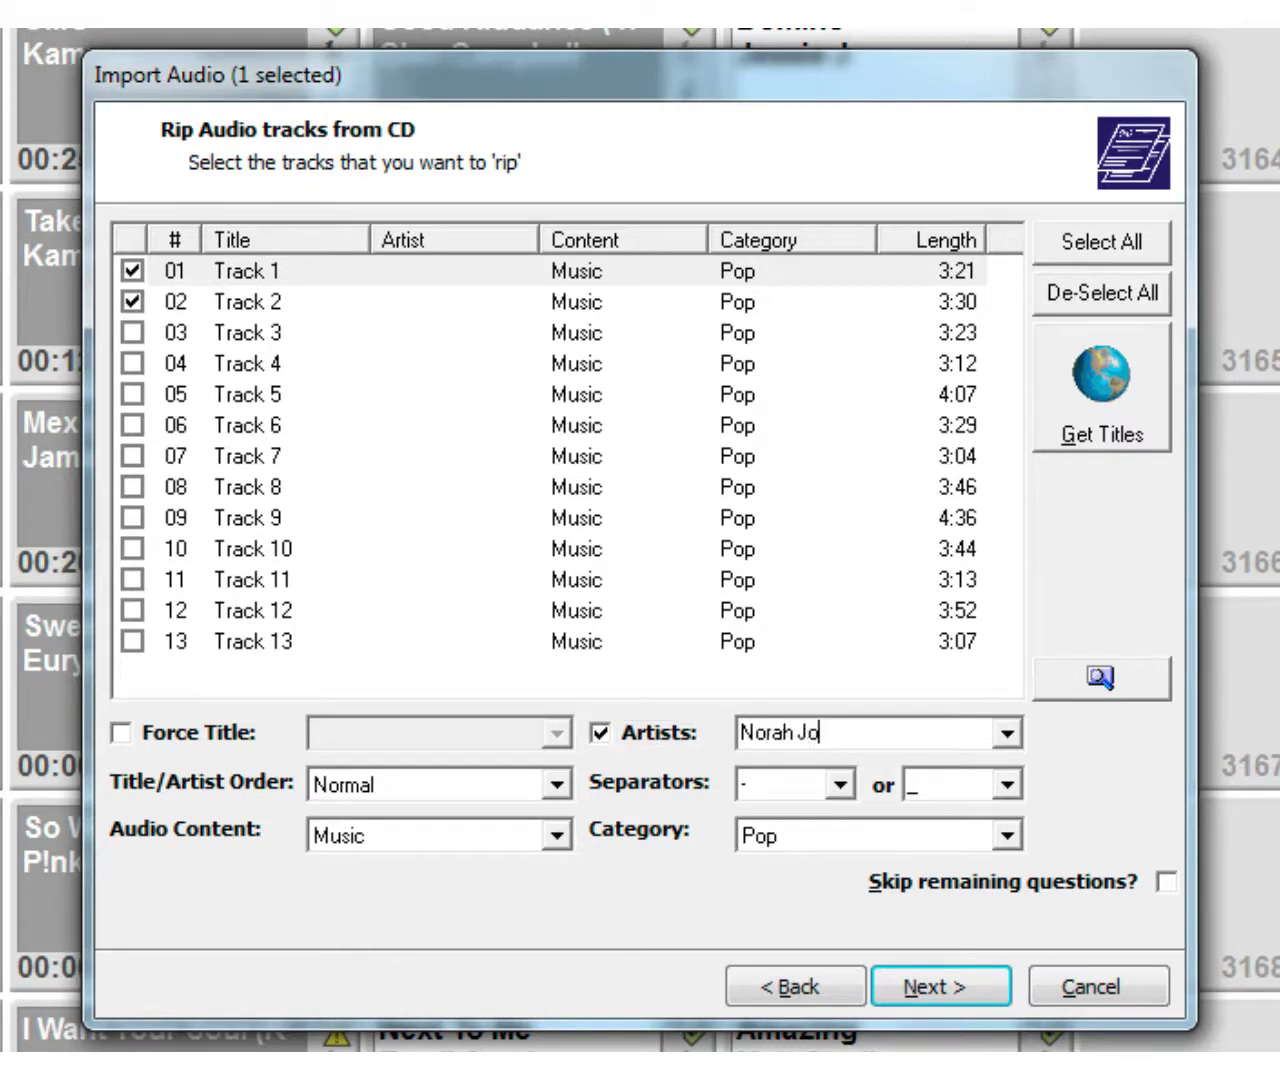
text(nes)
Import Tracks 1 and 2 into carts numbered from 3135 with leading silence automatically trimmed.
click(938, 992)
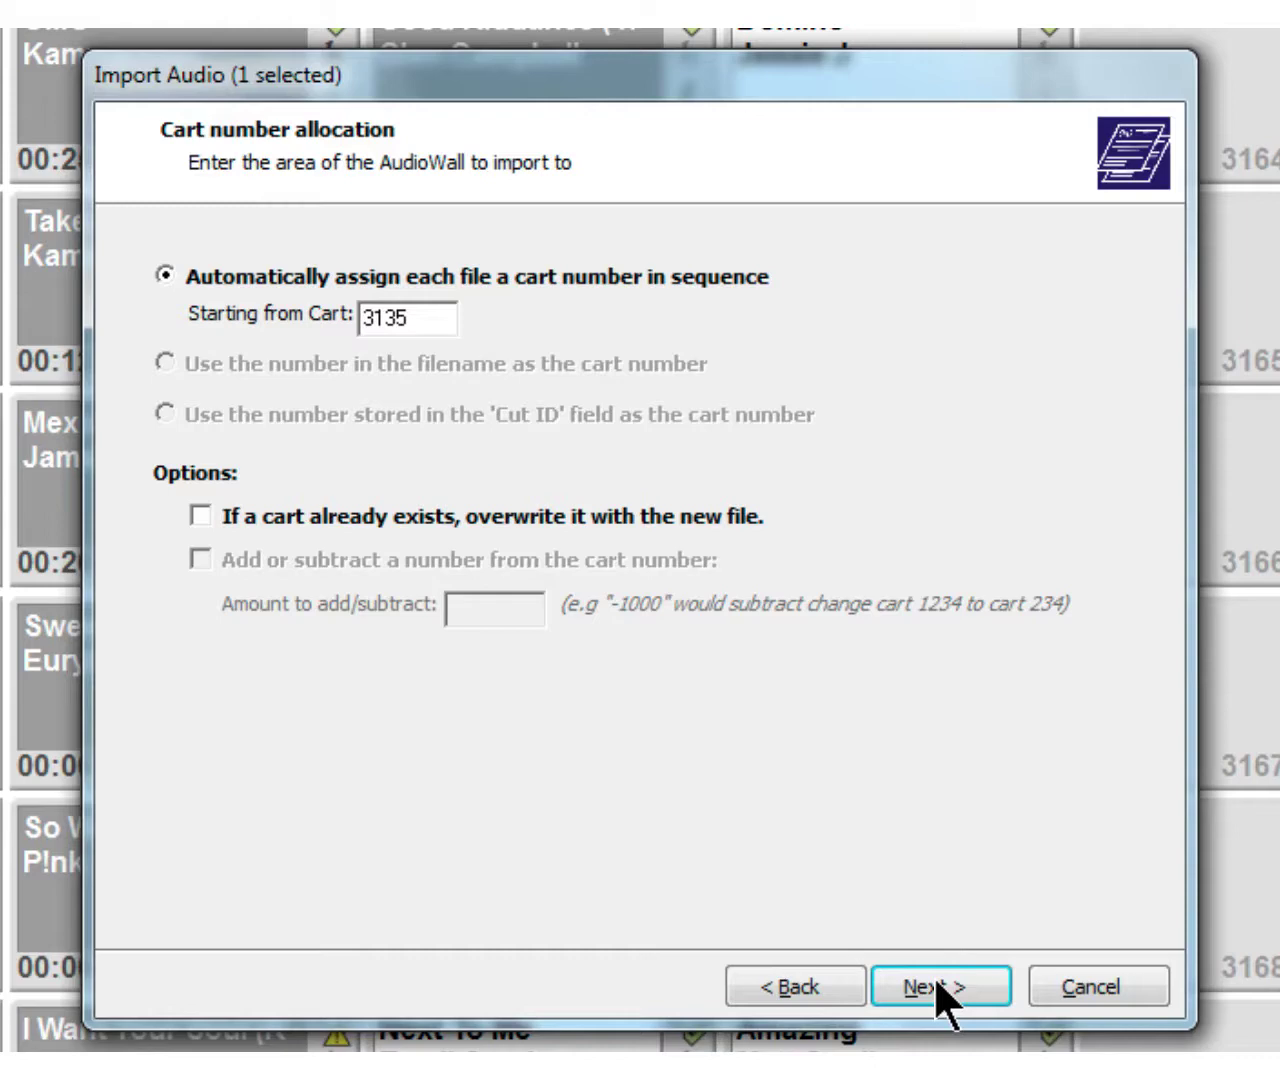
click(935, 982)
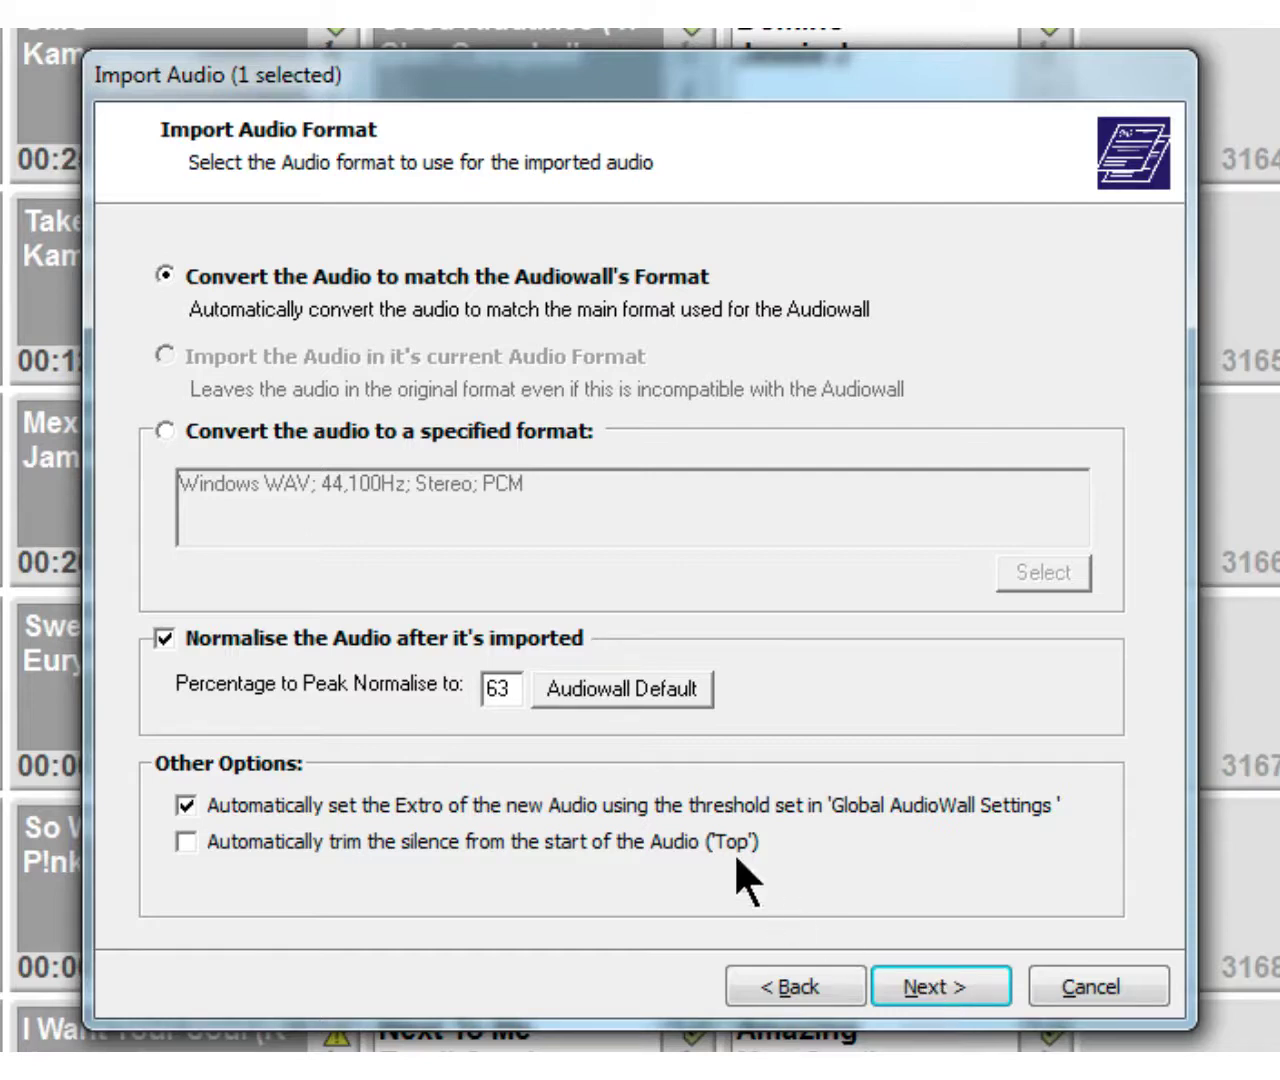
click(630, 838)
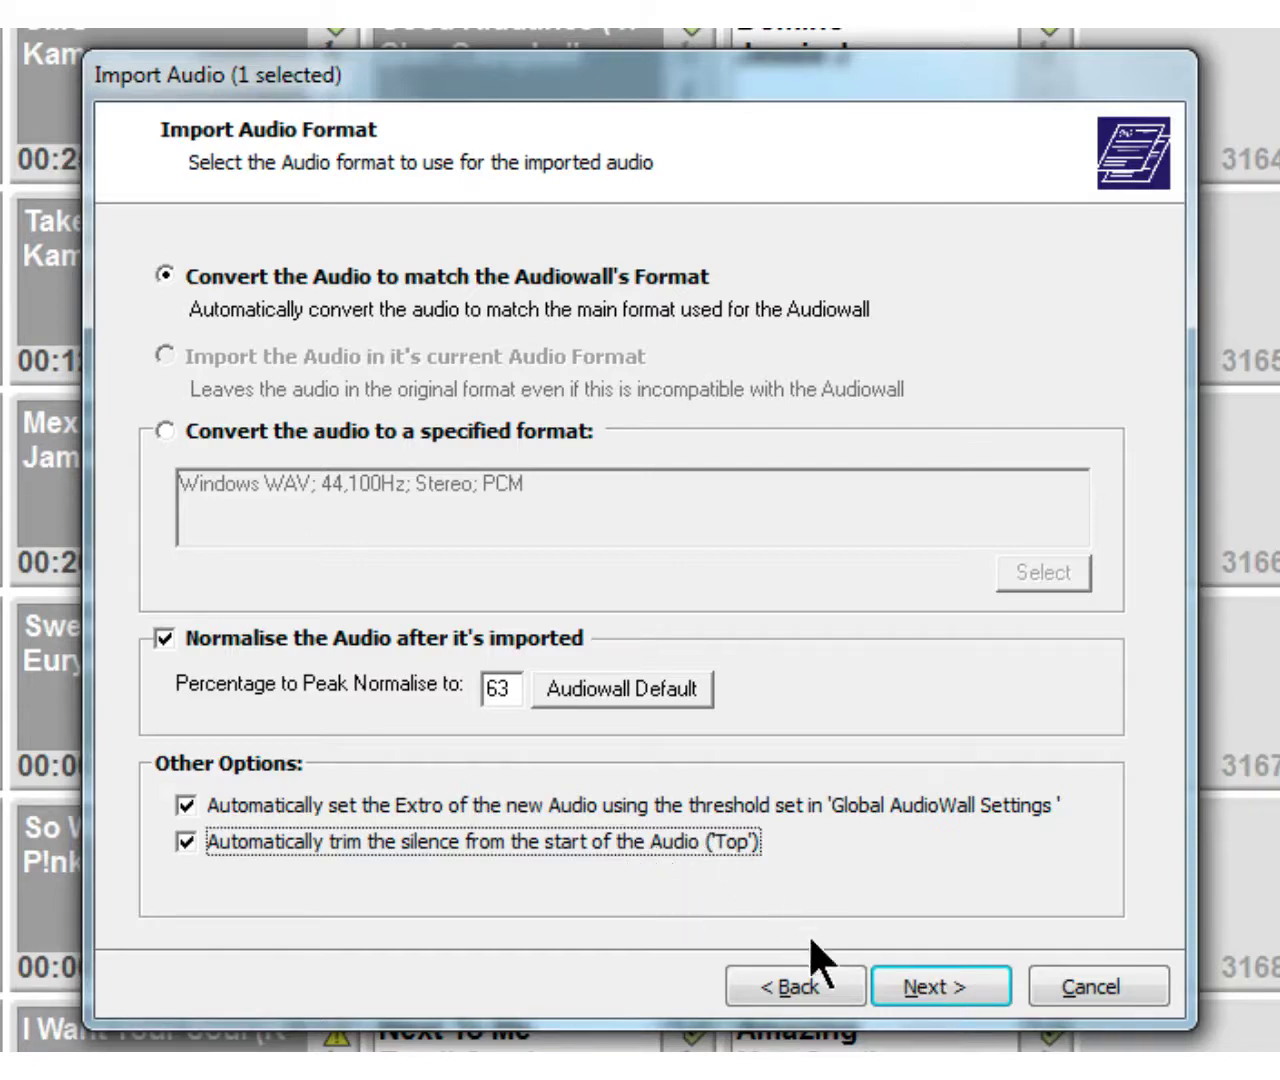
click(930, 988)
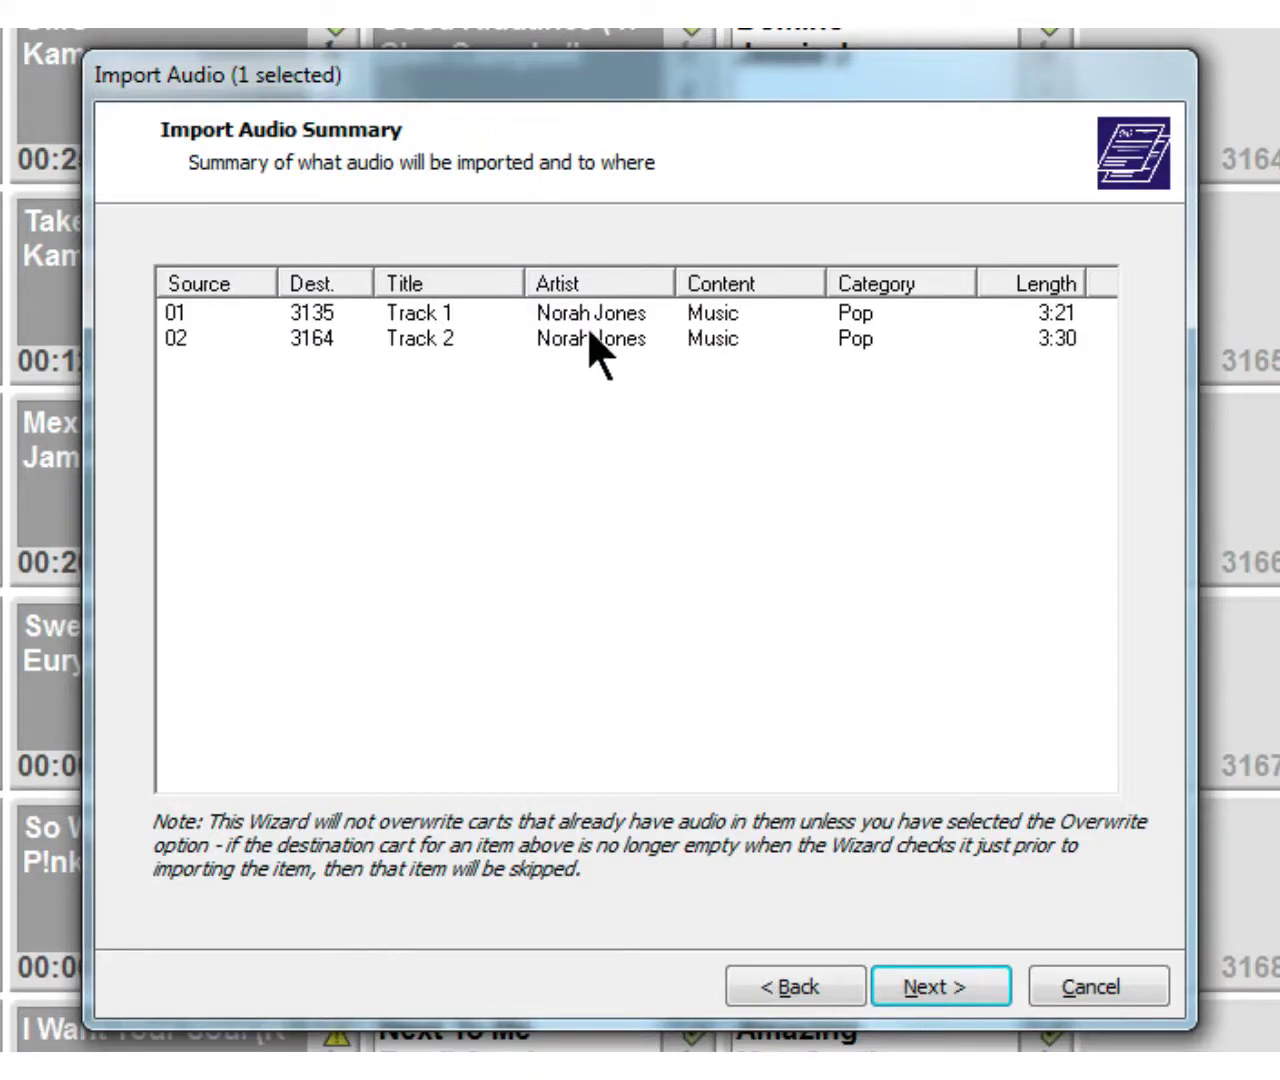
click(926, 980)
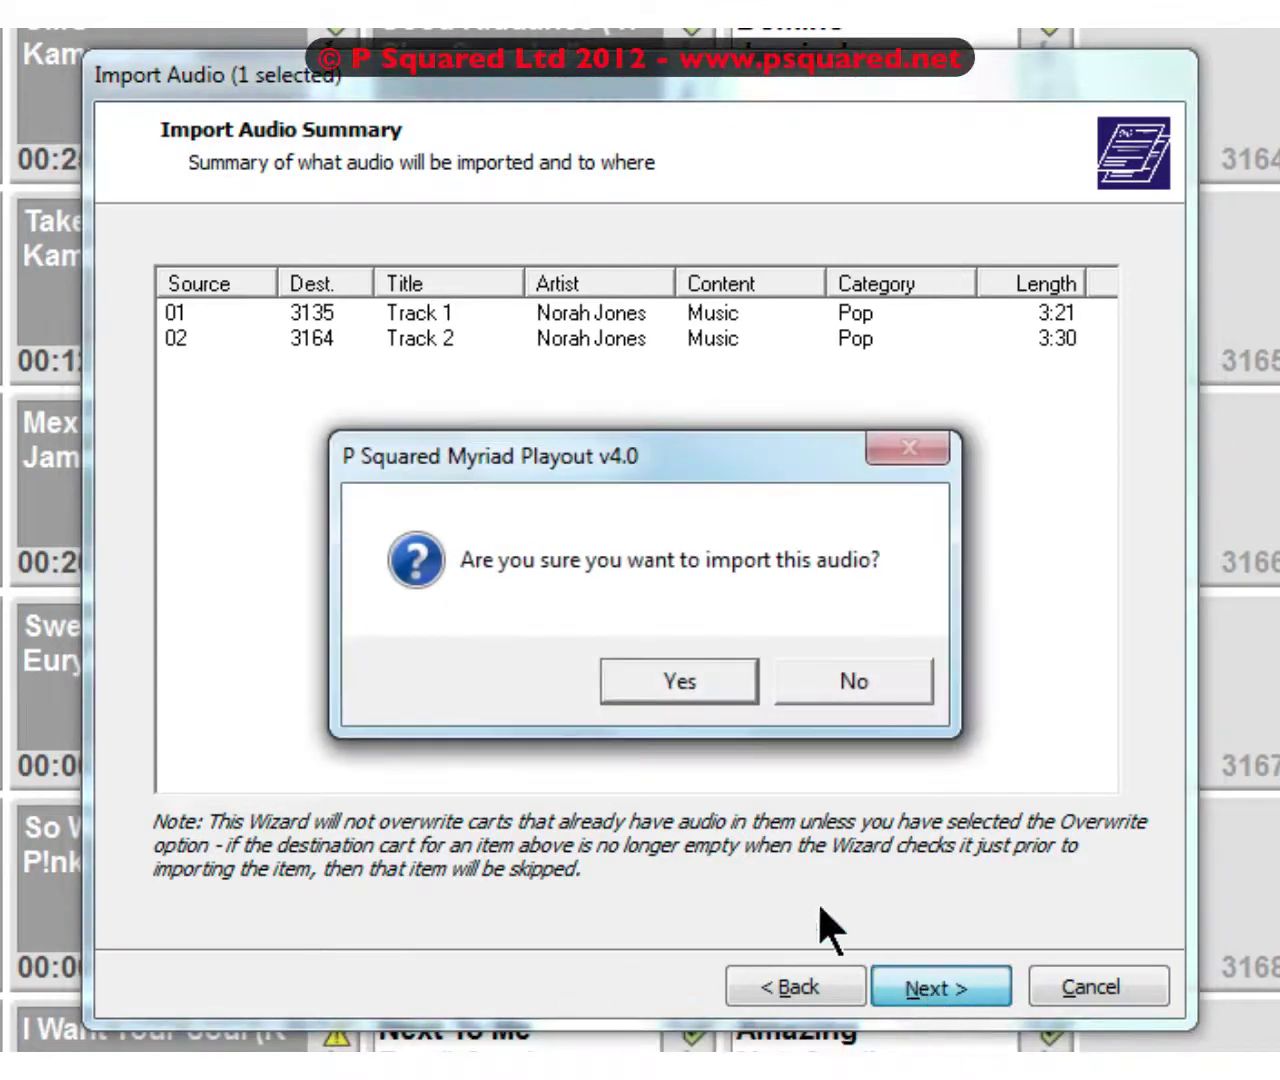
click(669, 677)
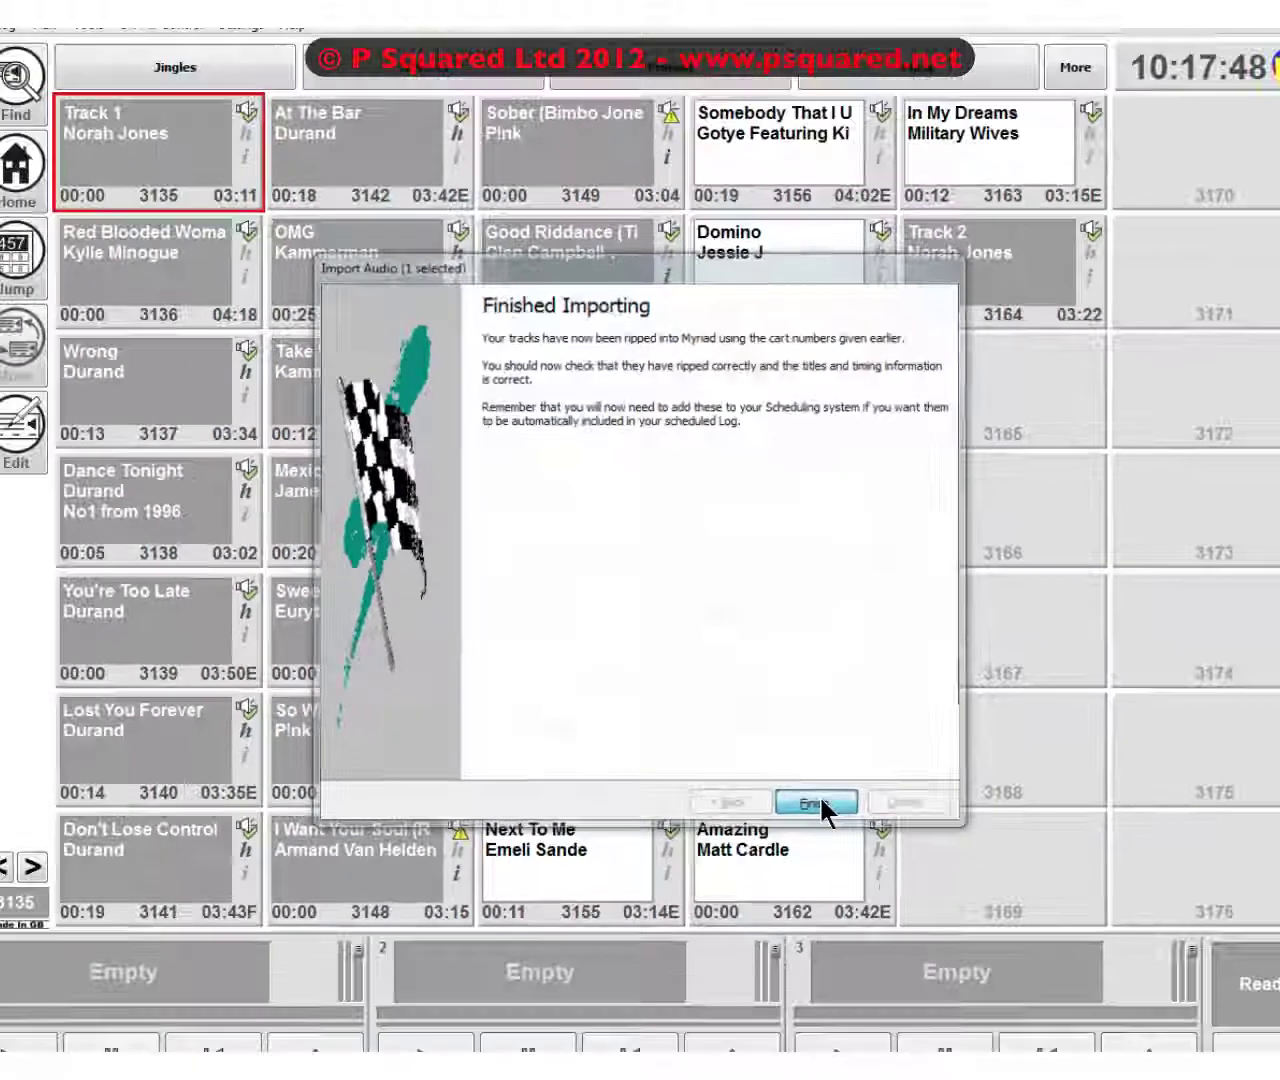
Finish the rip and inspect cart 3164 (Track 2, 03:22) and cart 3135 (Track 1, 03:11).
click(816, 802)
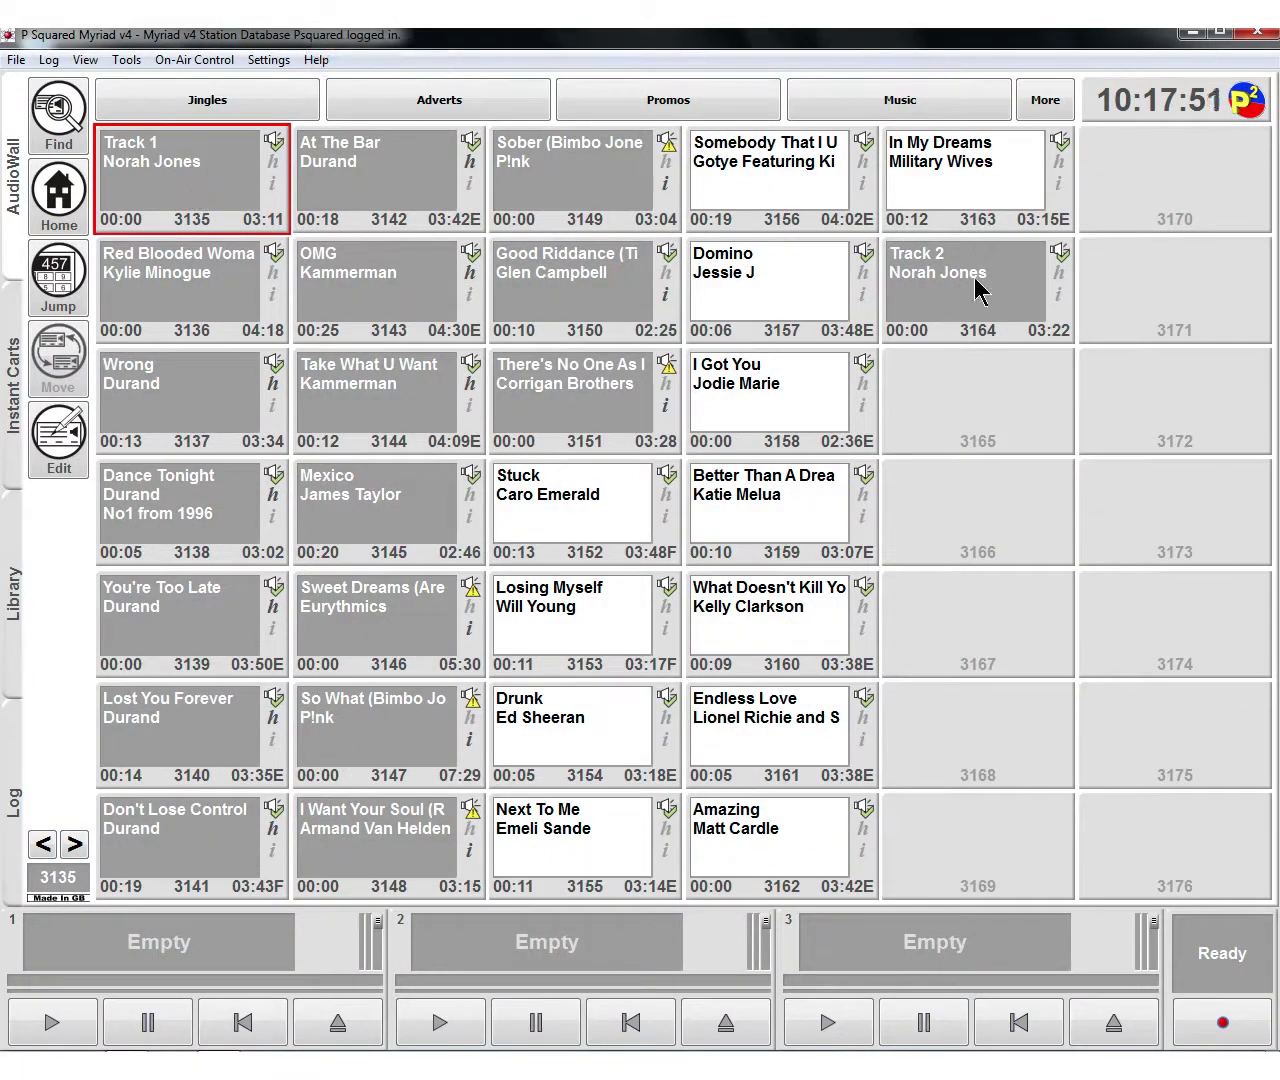
click(975, 290)
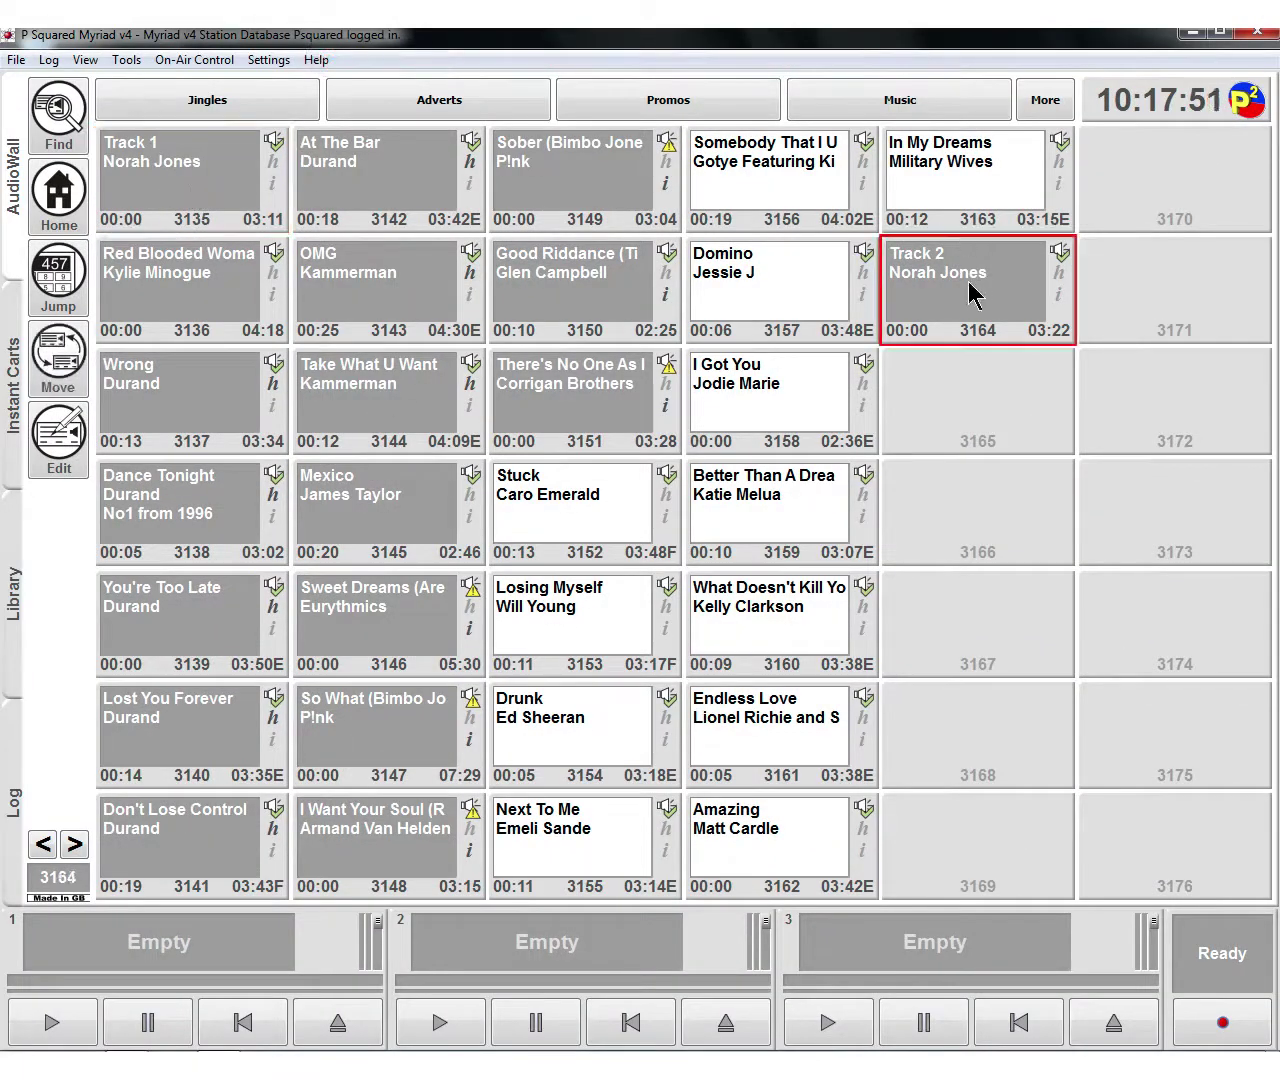
click(175, 192)
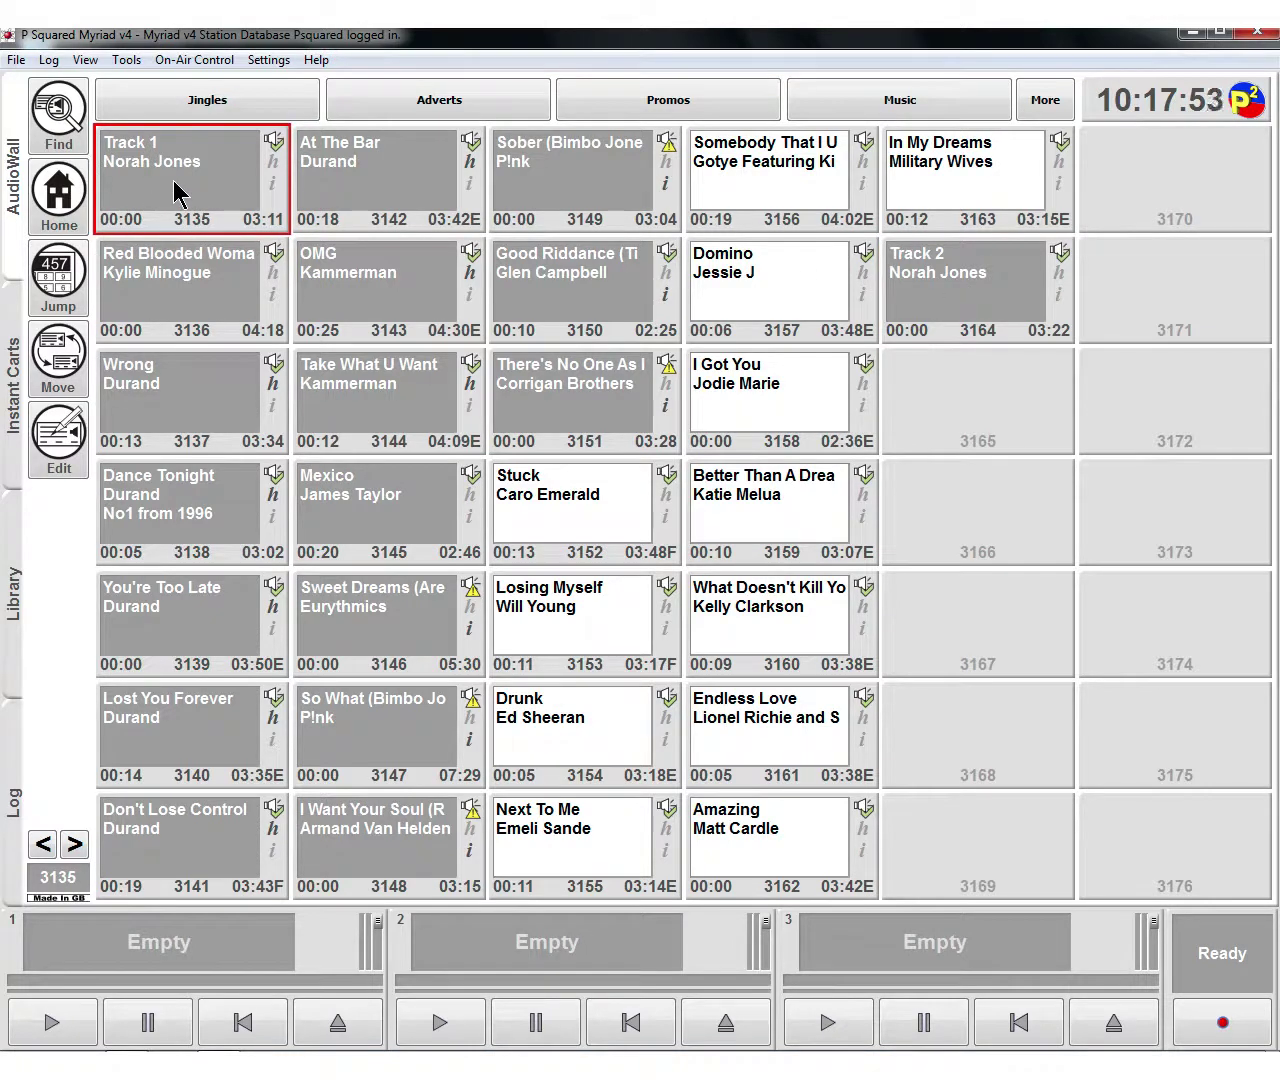